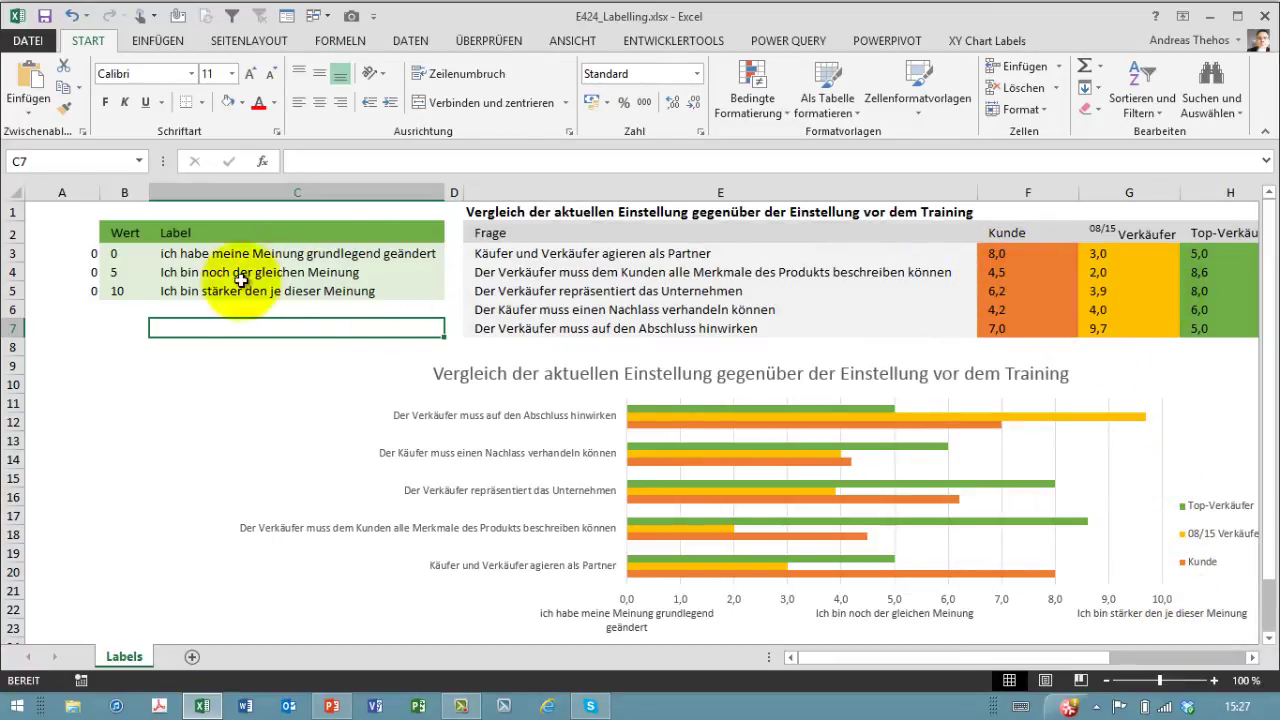
Review the label table's values and texts, then select the chart to see its custom axis labels
left_click(115, 272)
left_click(235, 275)
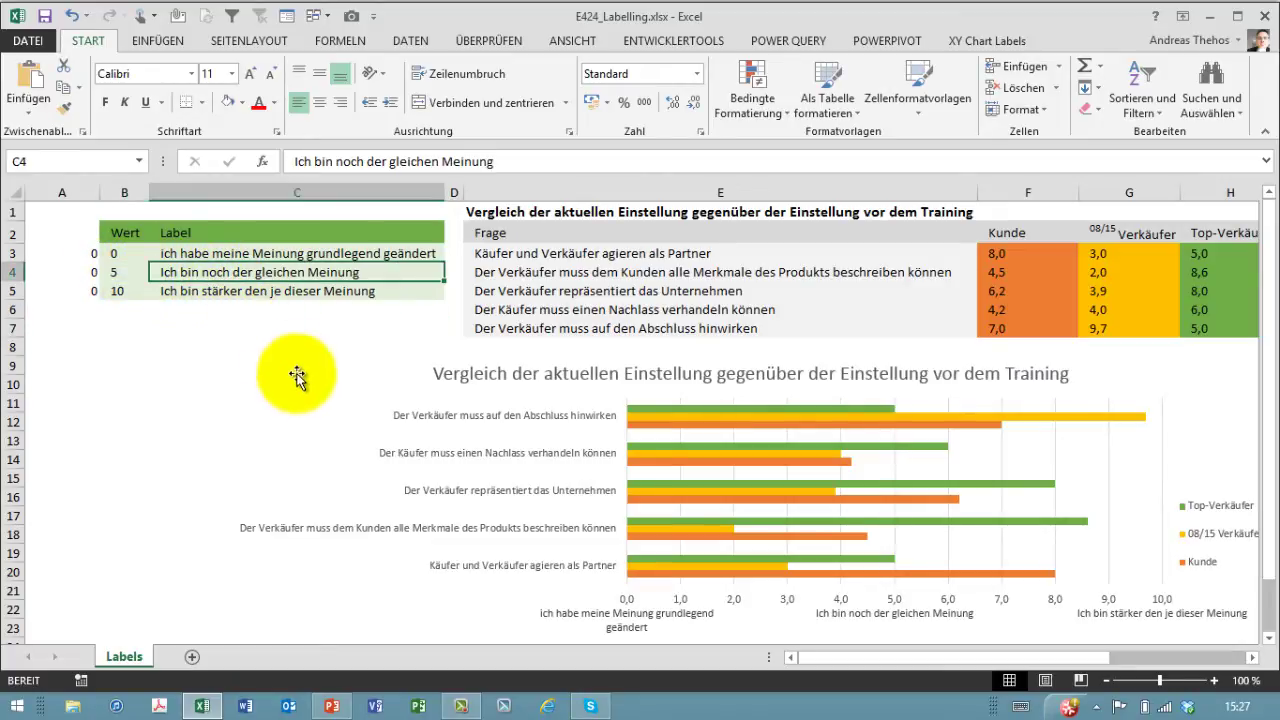
left_click(215, 290)
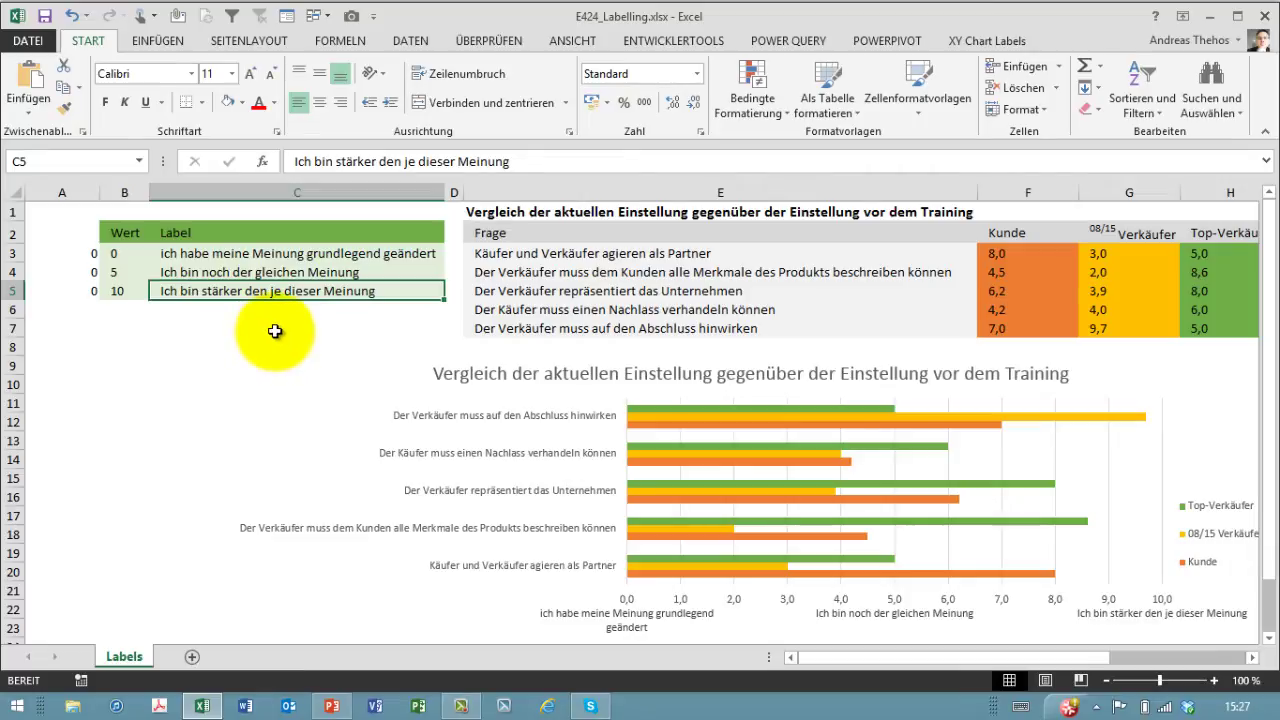
left_click(118, 290)
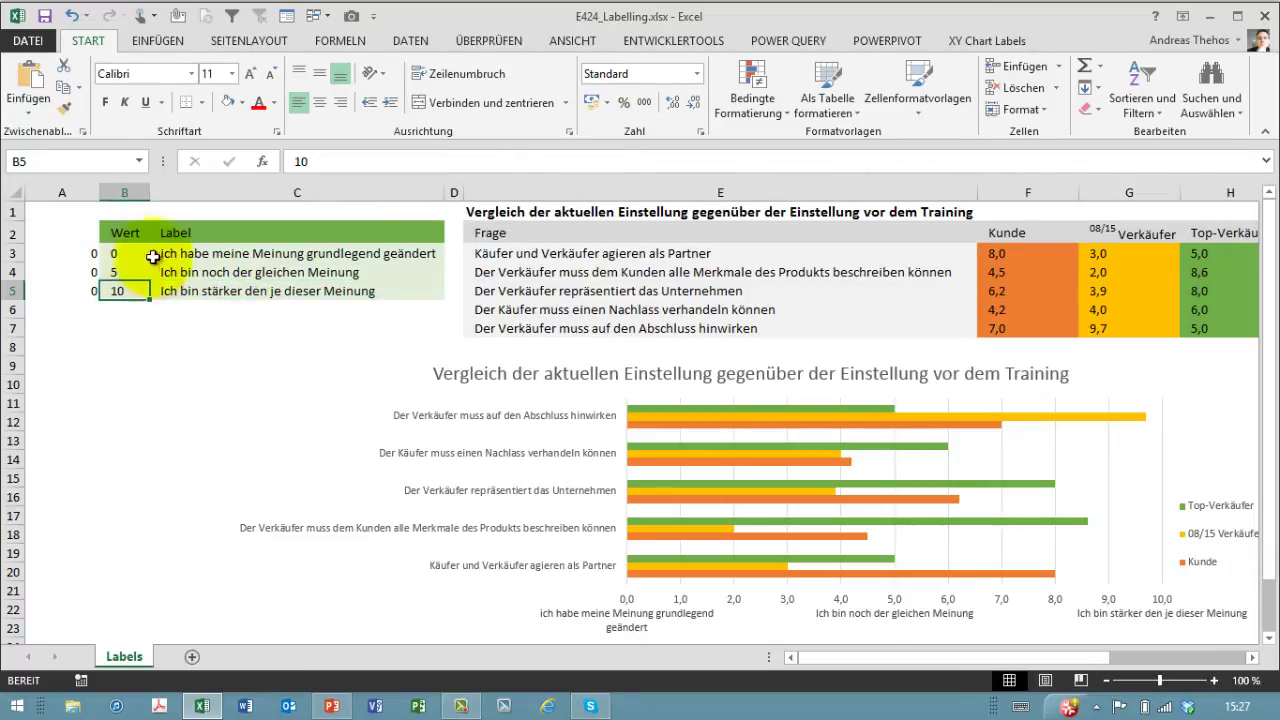
left_click(120, 253)
left_click(214, 253)
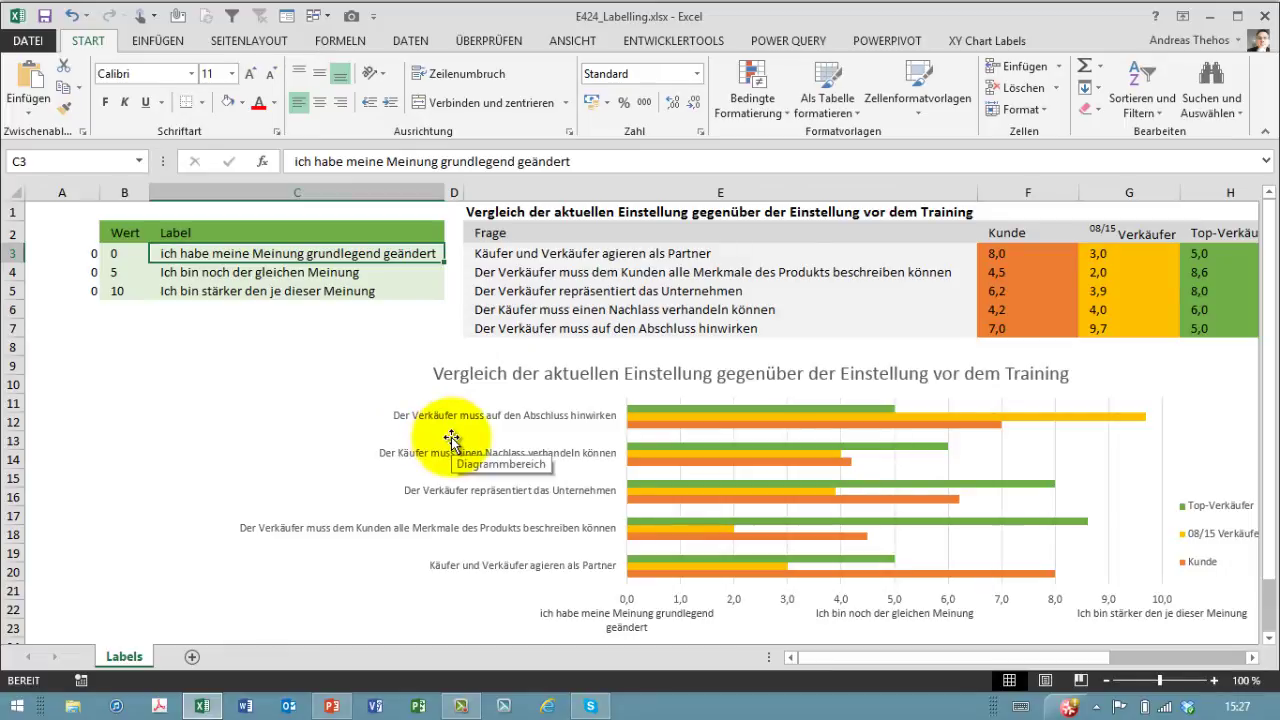
left_click(627, 615)
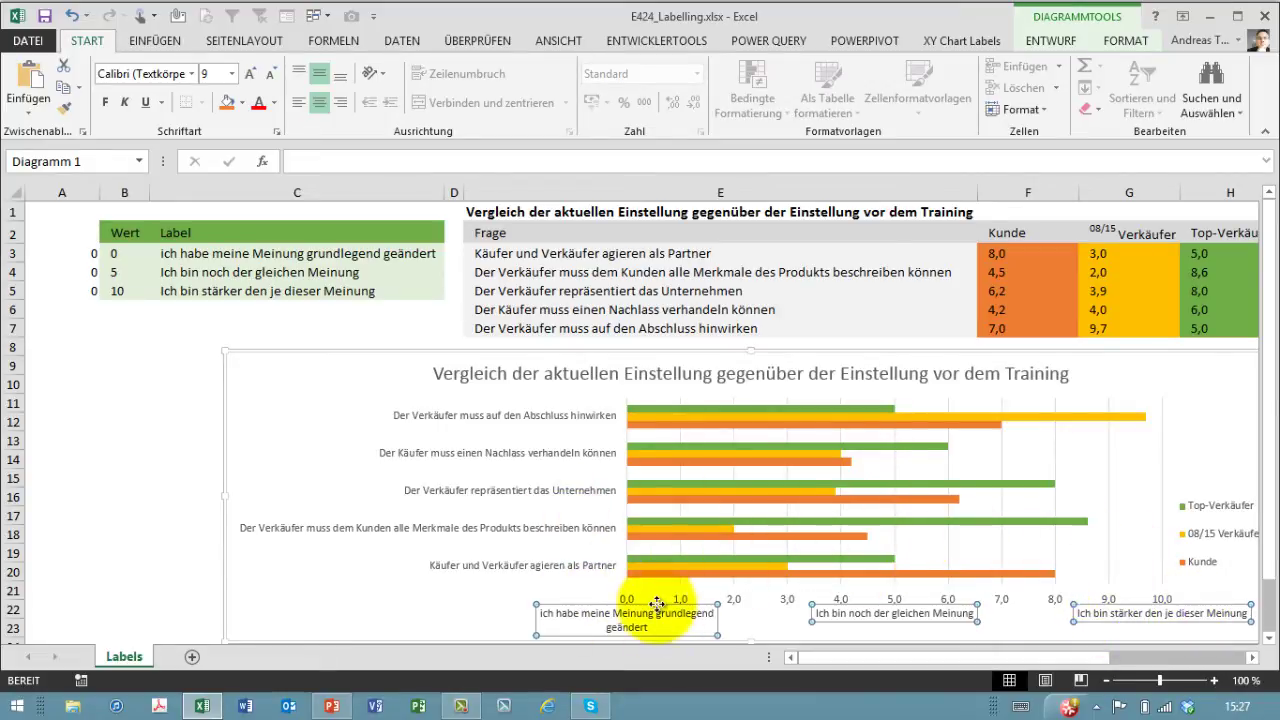
Change the first label in C3 to 'Ich bin nicht mehr meiner Meinung'
left_click(175, 255)
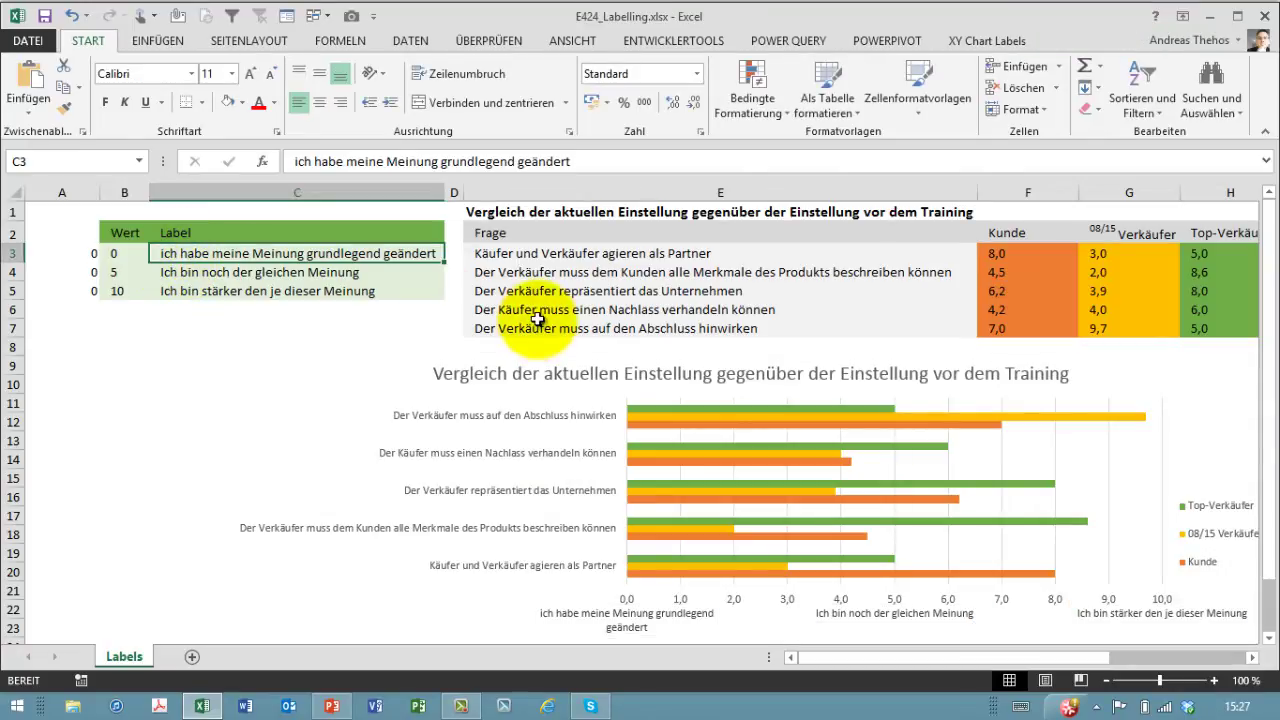
type("Ich bin nicht mehr meiner Meinung")
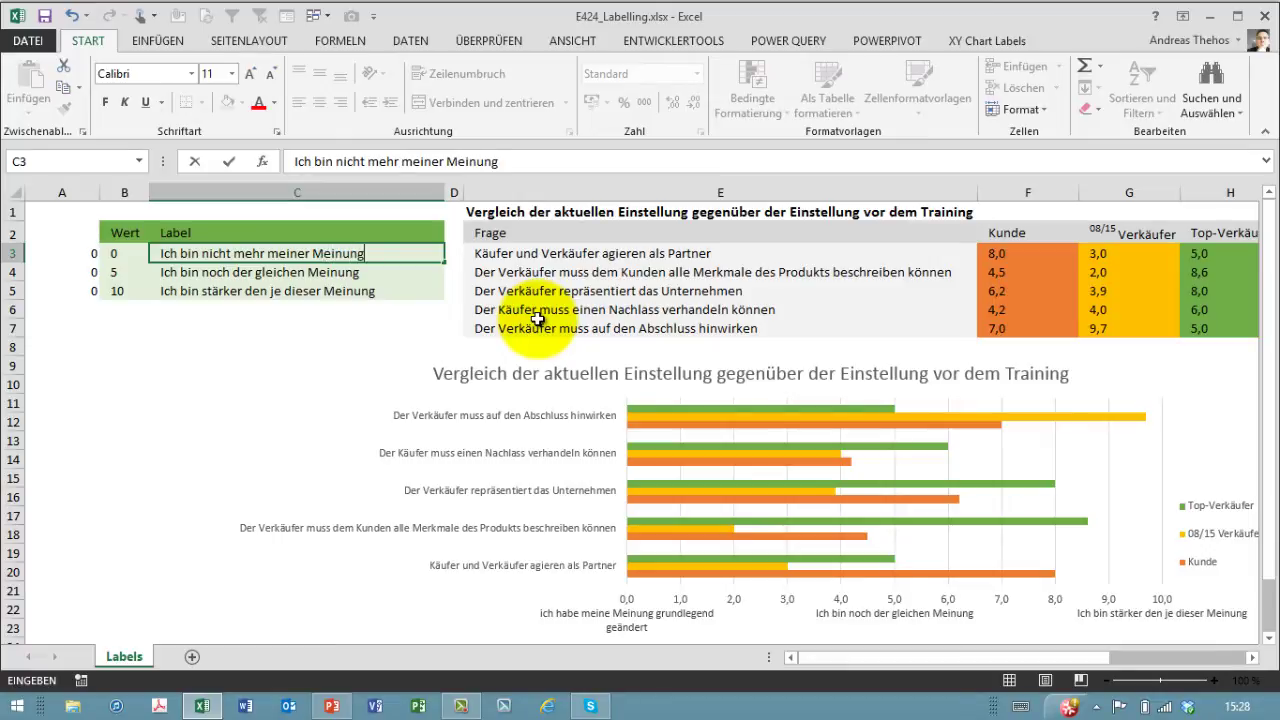
key("Return")
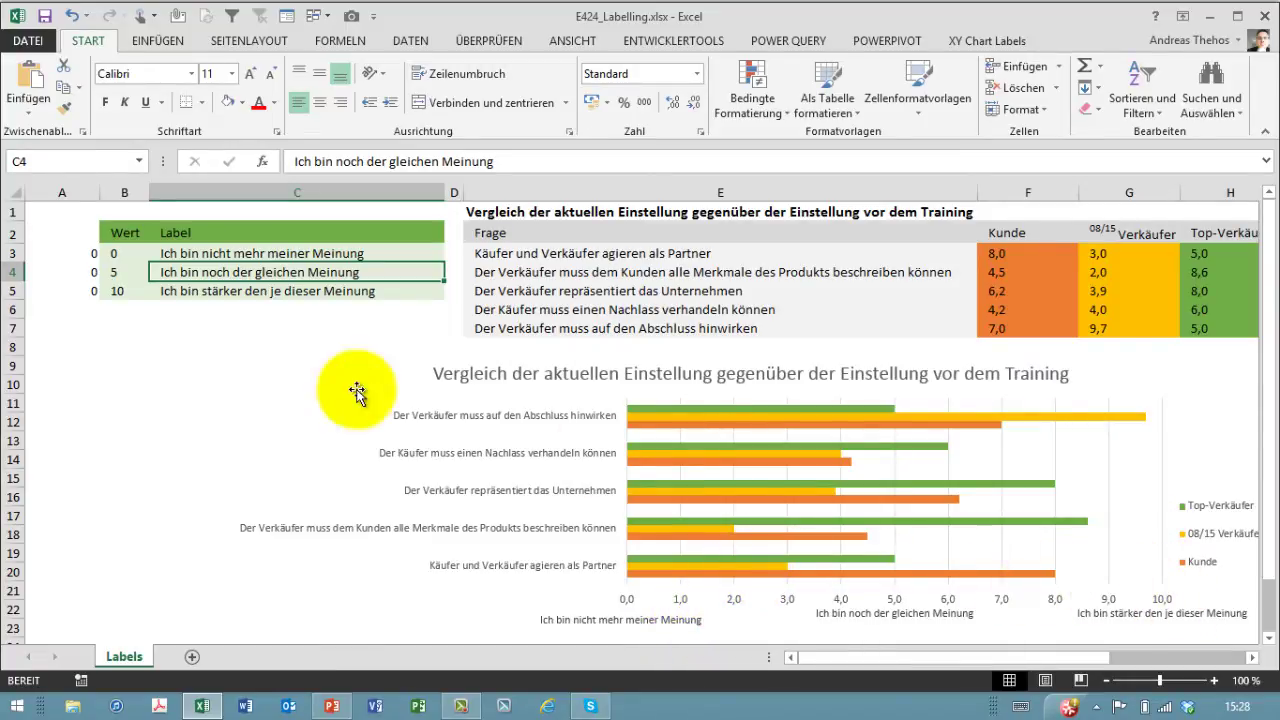
Test the third label's value in B5 with 8, then restore it to 10 and show the XY Chart Labels add-in
left_click(115, 291)
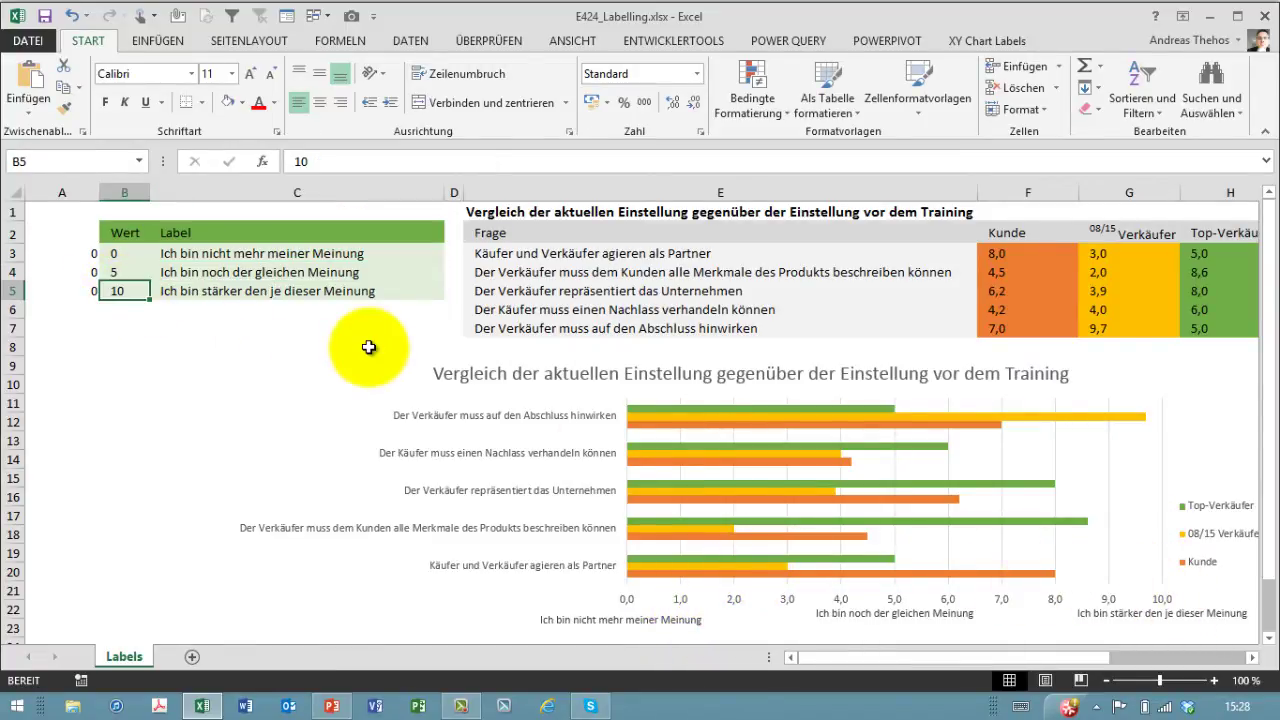
type("8")
key("Return")
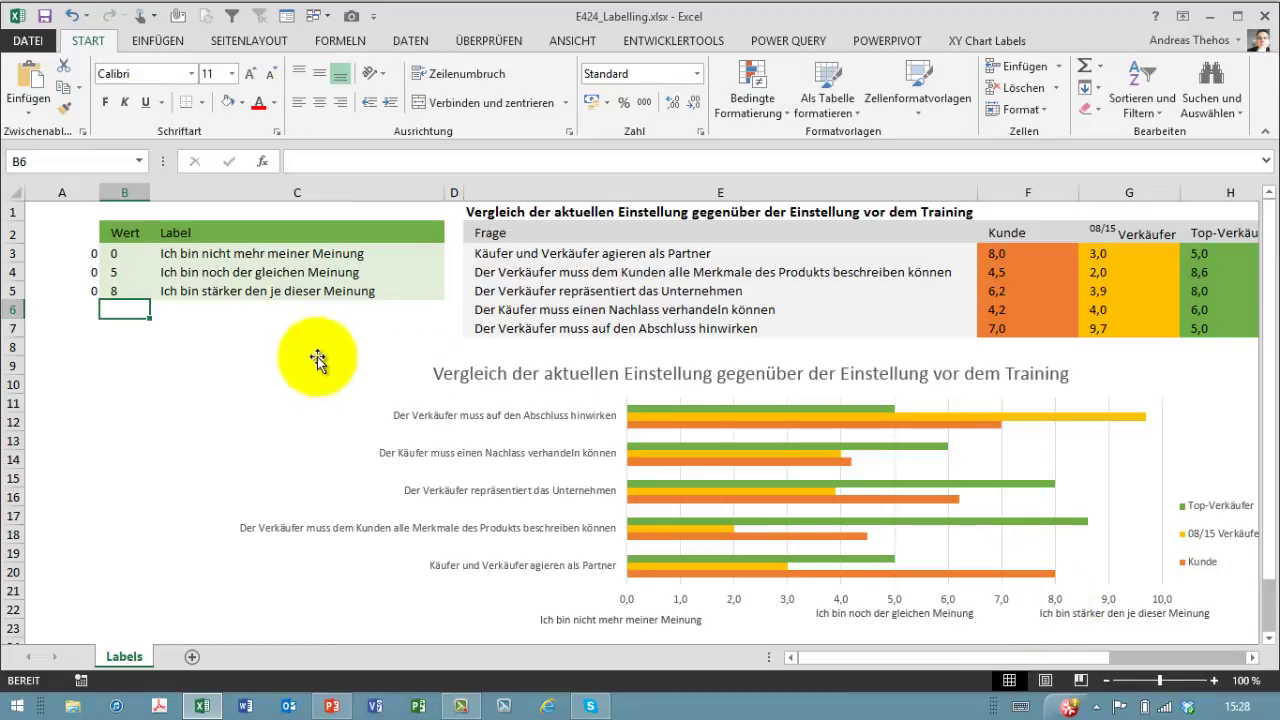
left_click(115, 289)
type("10")
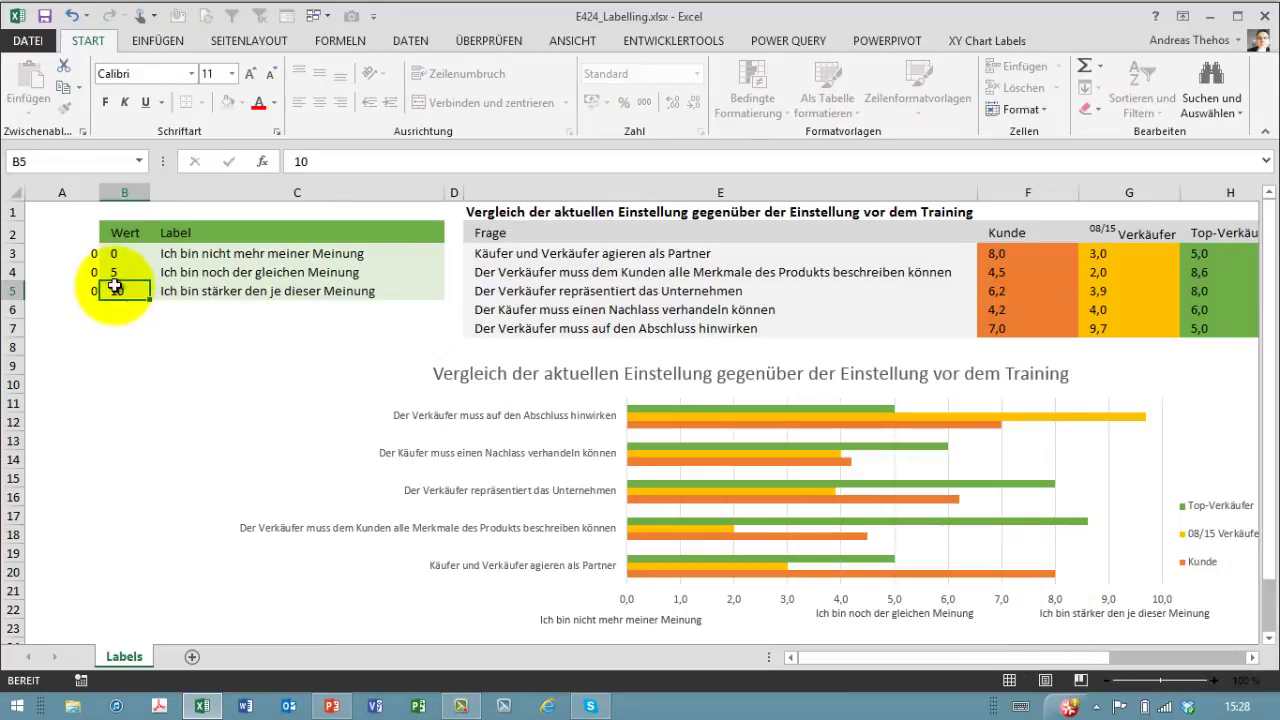
key("Return")
left_click(953, 38)
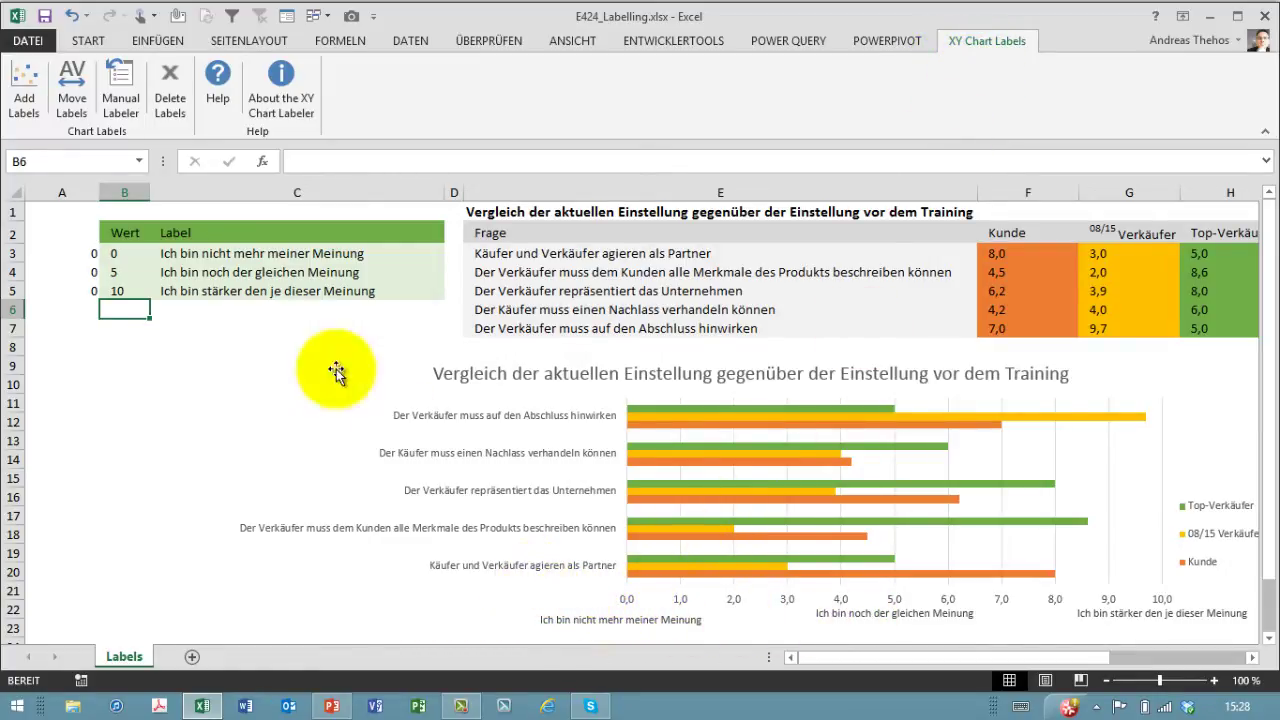
Delete the old bar chart
left_click(653, 446)
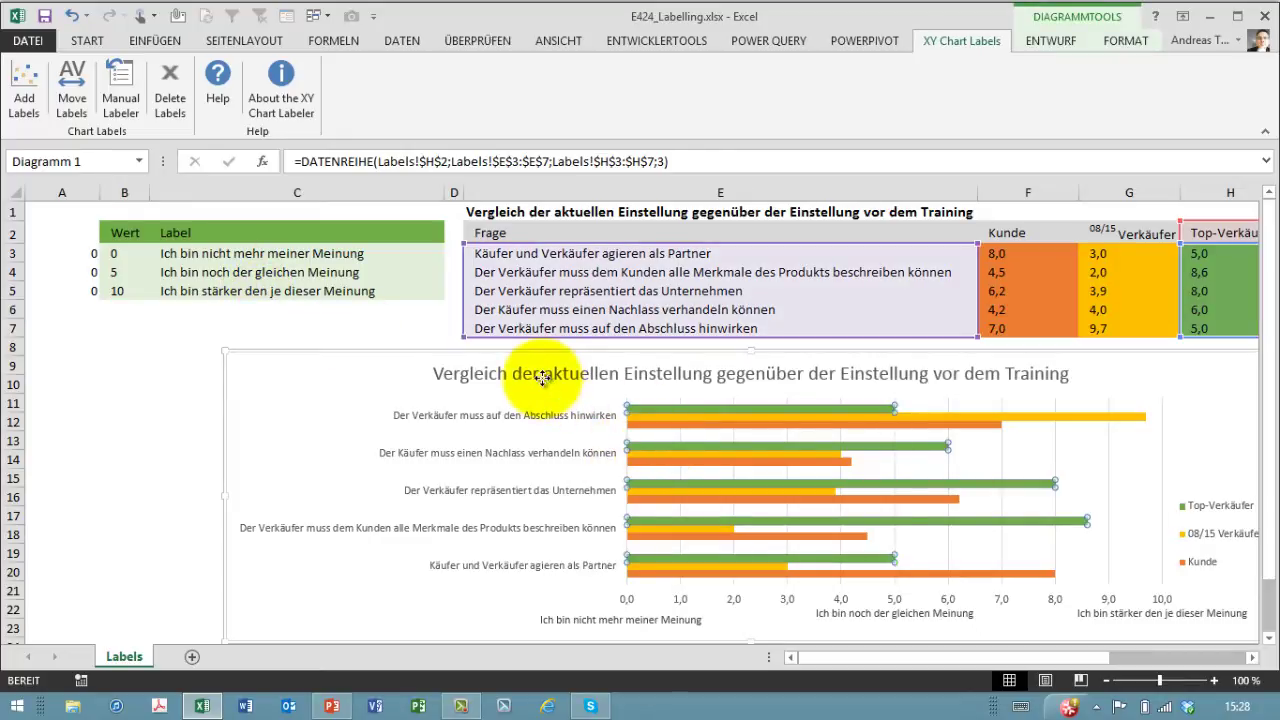
left_click(541, 377)
left_click(557, 350)
key("Delete")
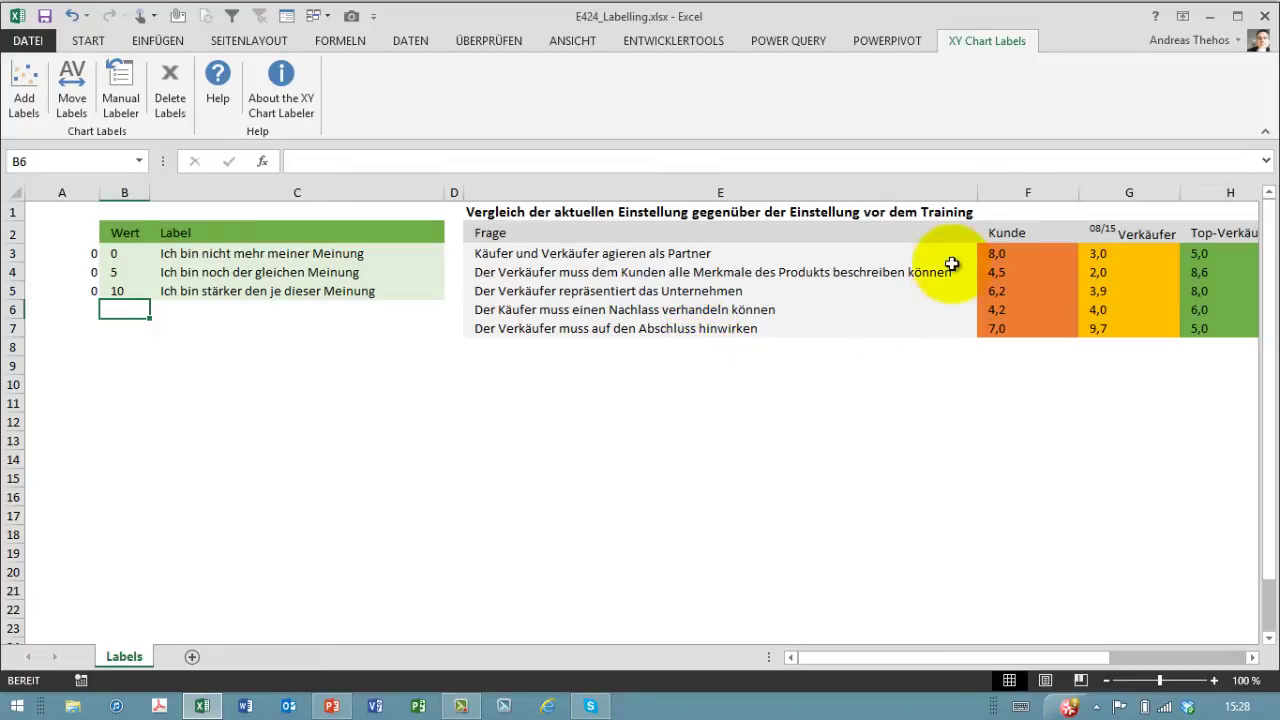
Review the Kunde, 08/15 Verkäufer and Top-Verkäufer headers and the five question texts
left_click(831, 258)
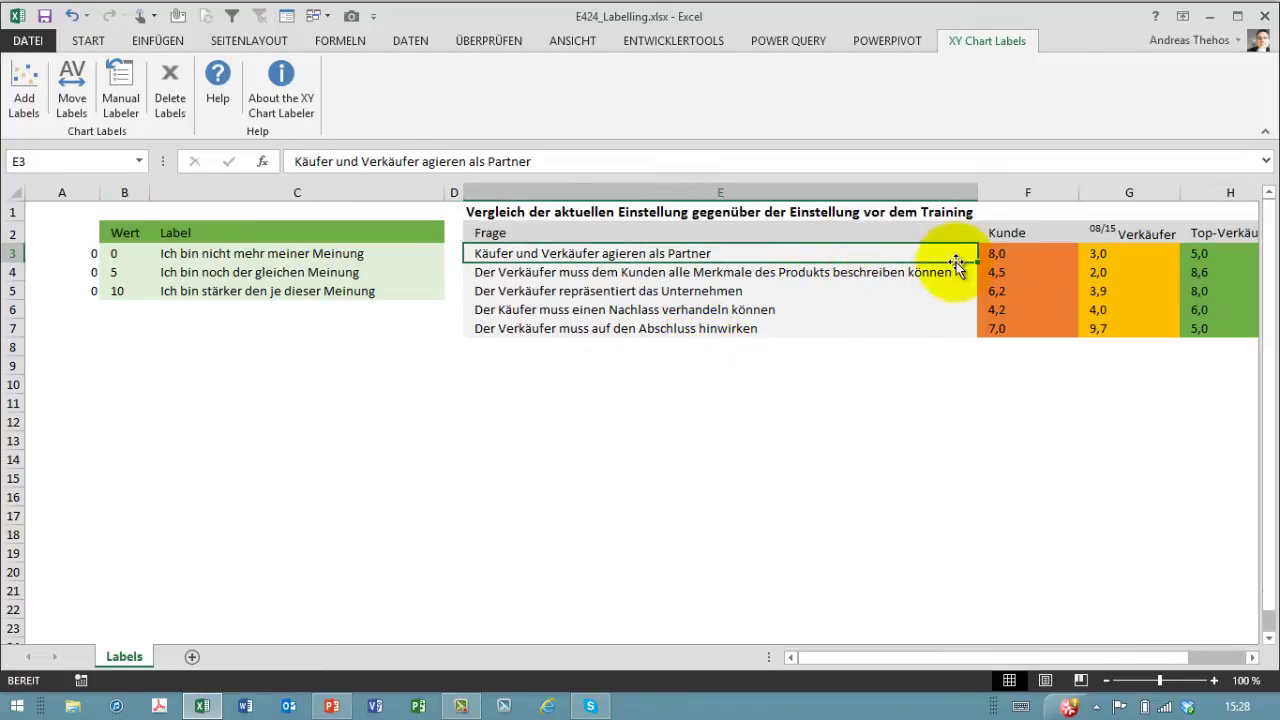
left_click(1008, 234)
left_click(1110, 234)
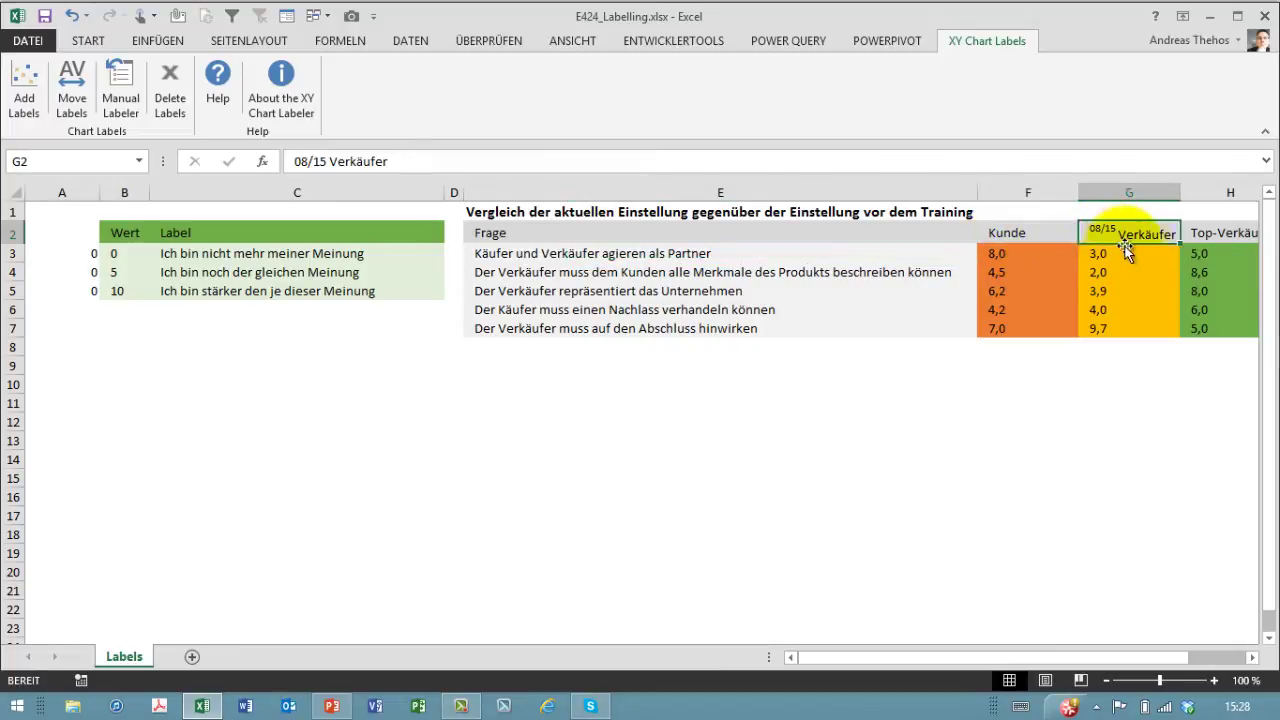
left_click(1200, 236)
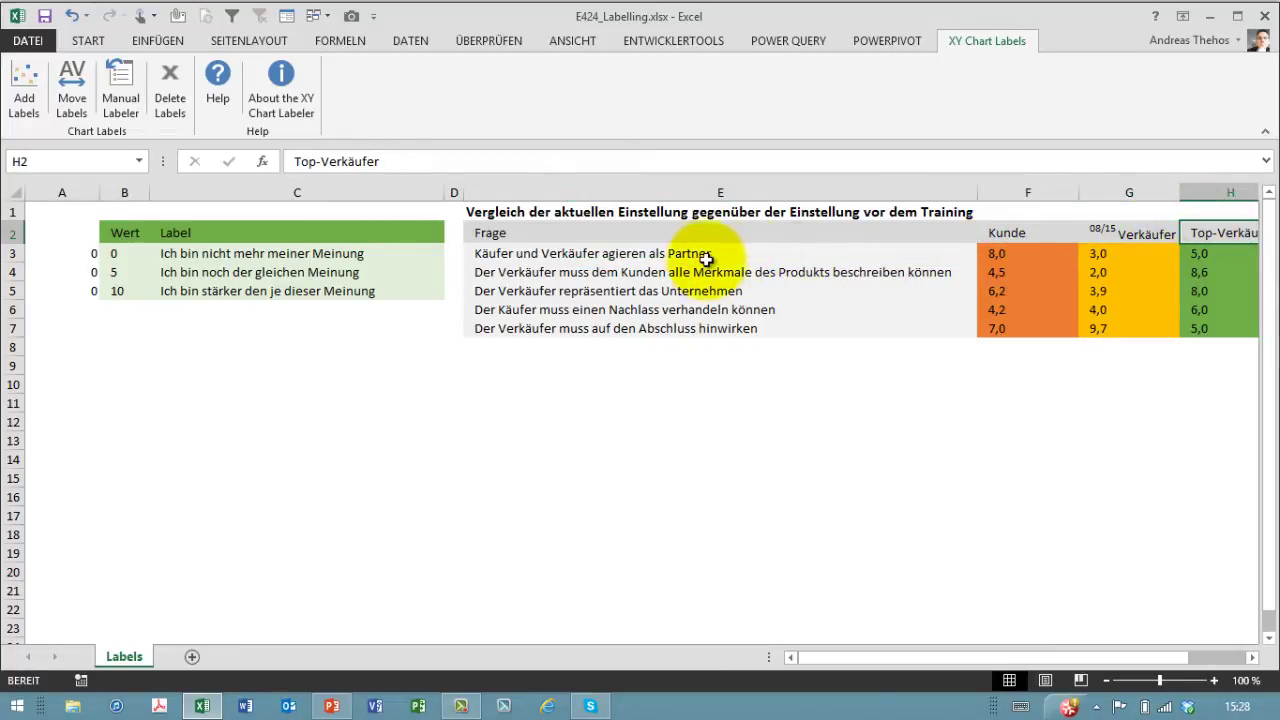
left_click(670, 255)
left_click(663, 274)
left_click(662, 292)
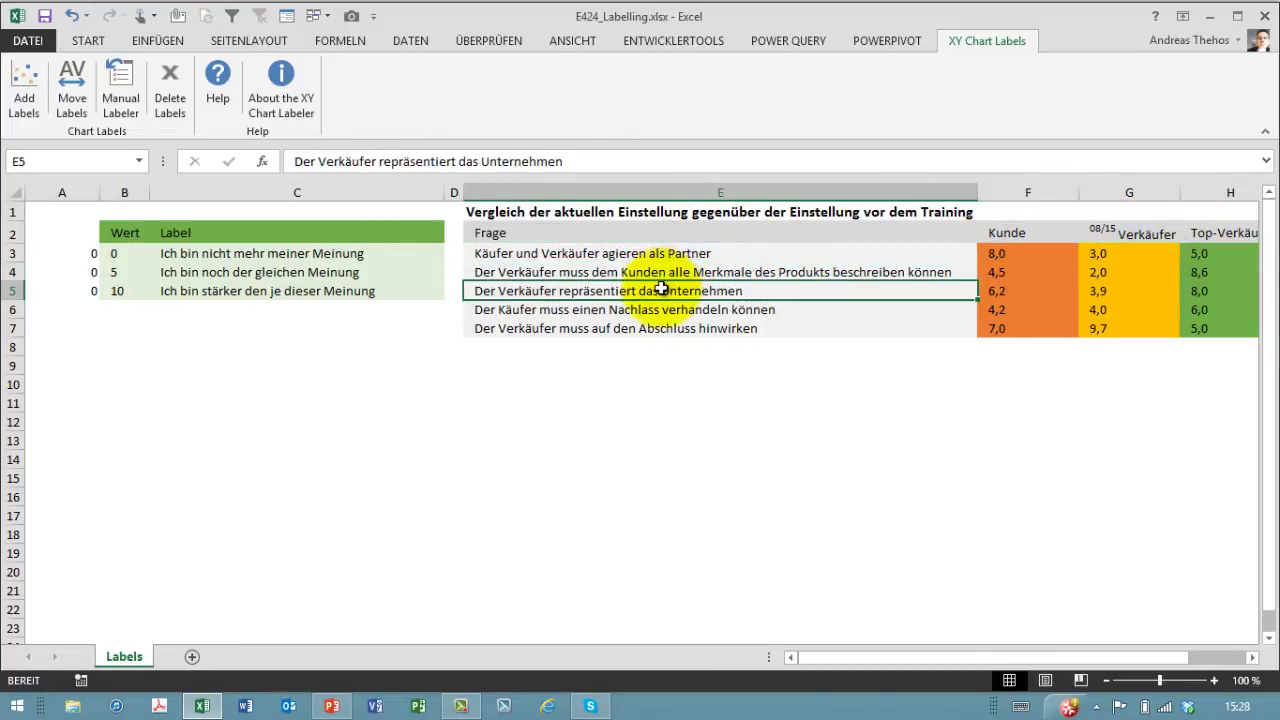
left_click(658, 310)
left_click(652, 328)
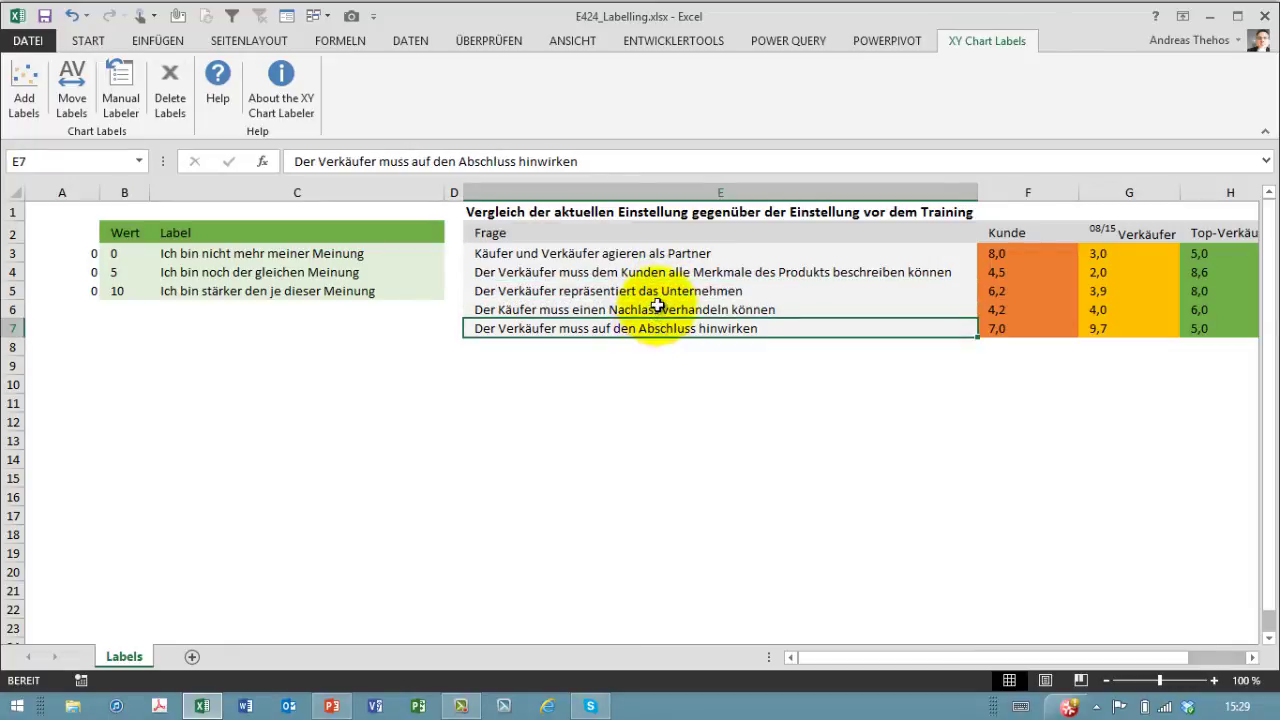
left_click(662, 310)
left_click(670, 292)
Select the opinion table E2:H7, from the Frage header through all score columns
left_click_drag(1008, 254, 1181, 326)
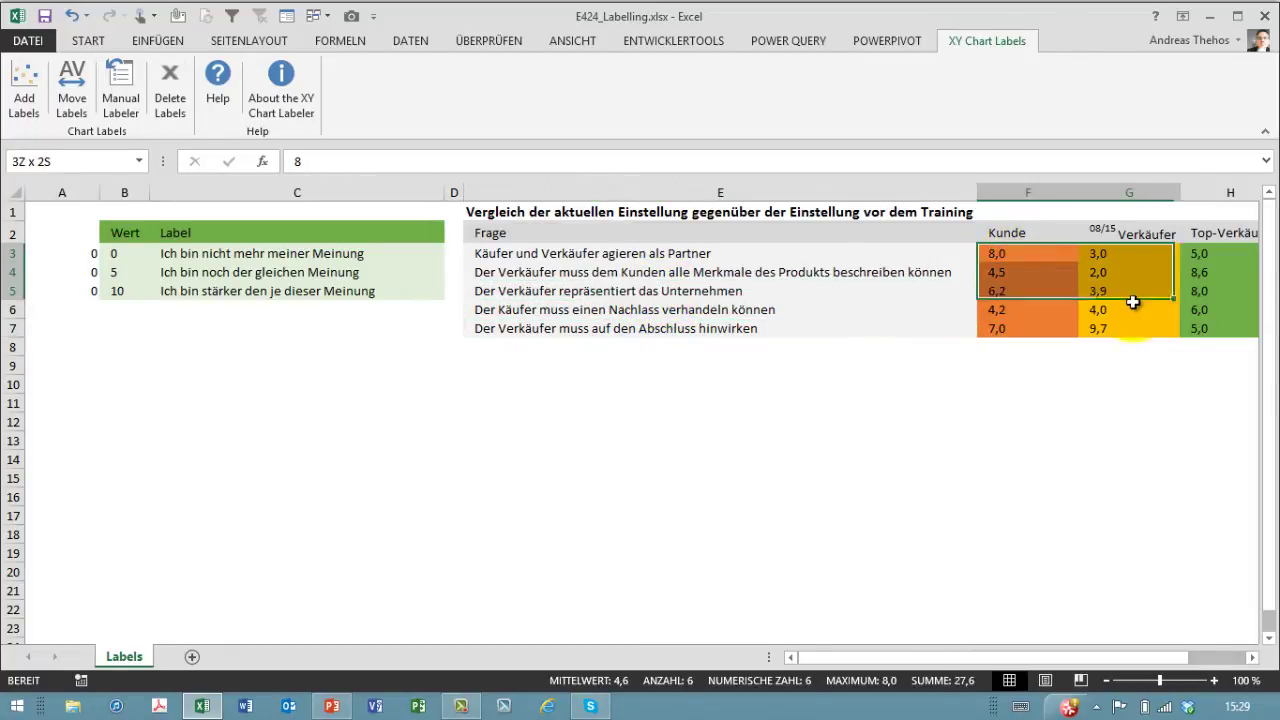
left_click(910, 234)
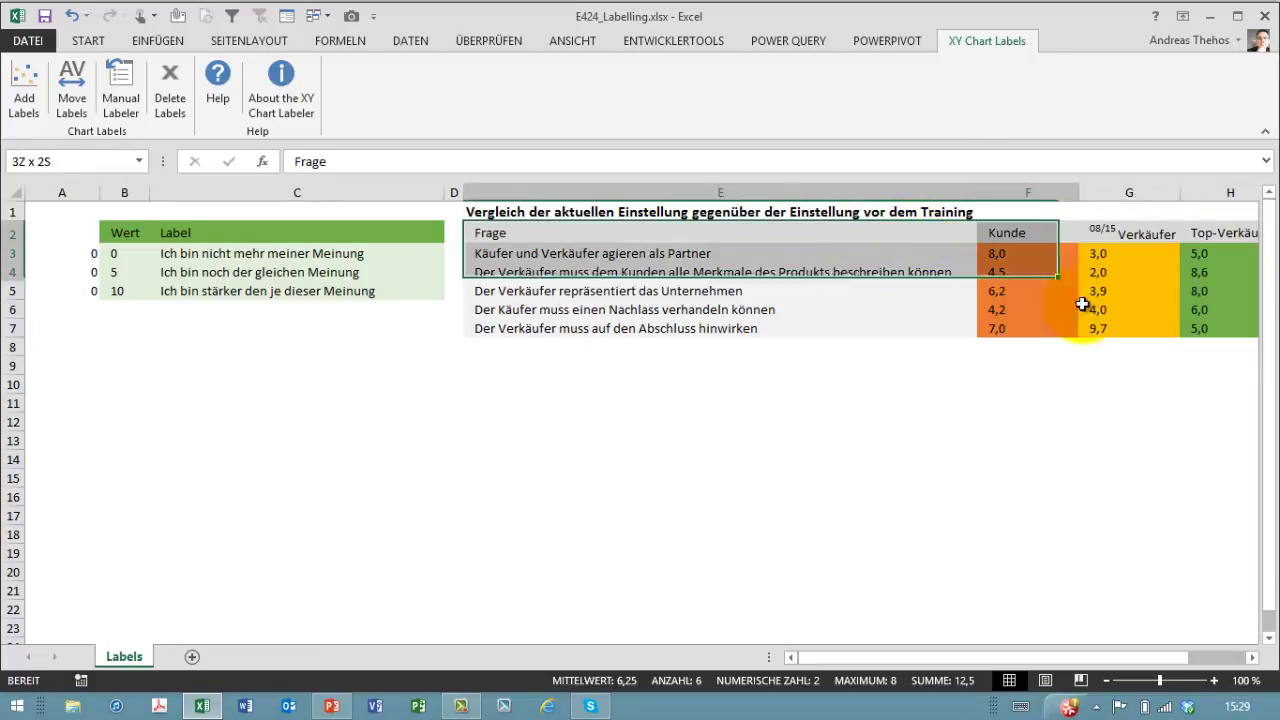
left_click_drag(913, 235, 1211, 331)
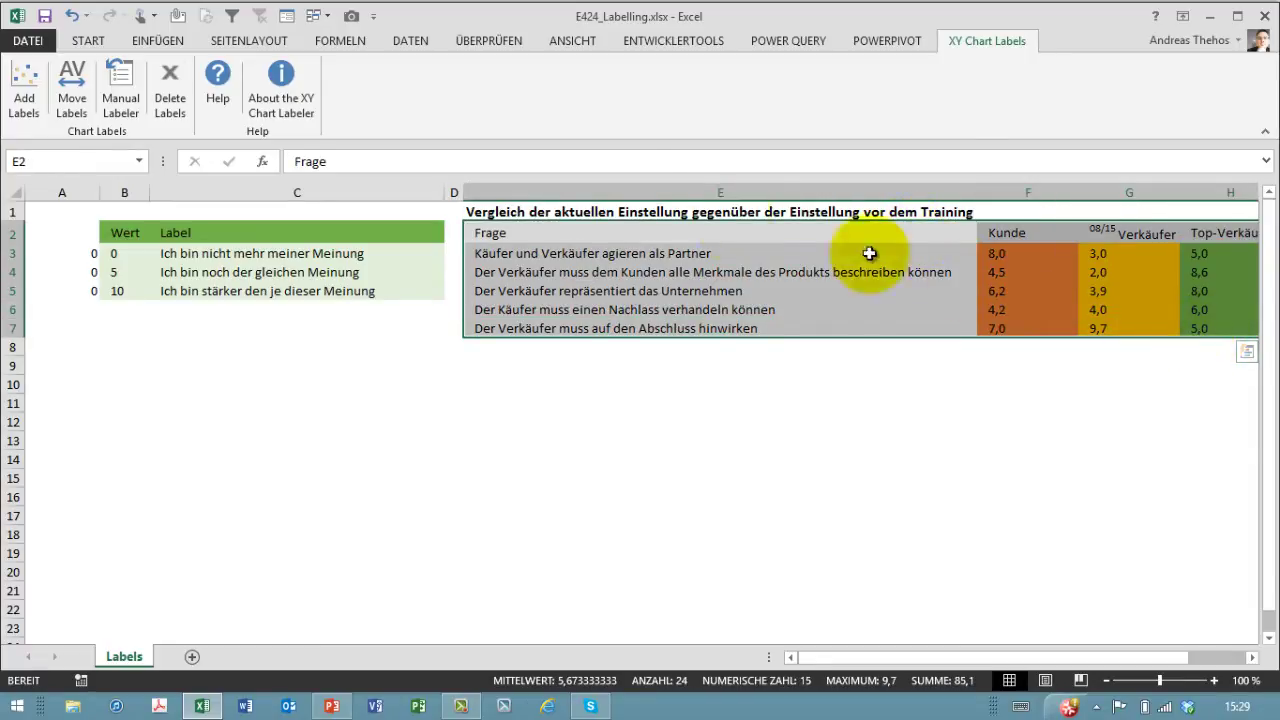
Insert a clustered bar chart of E2:H7, move it below the table and widen it across the sheet
left_click(170, 41)
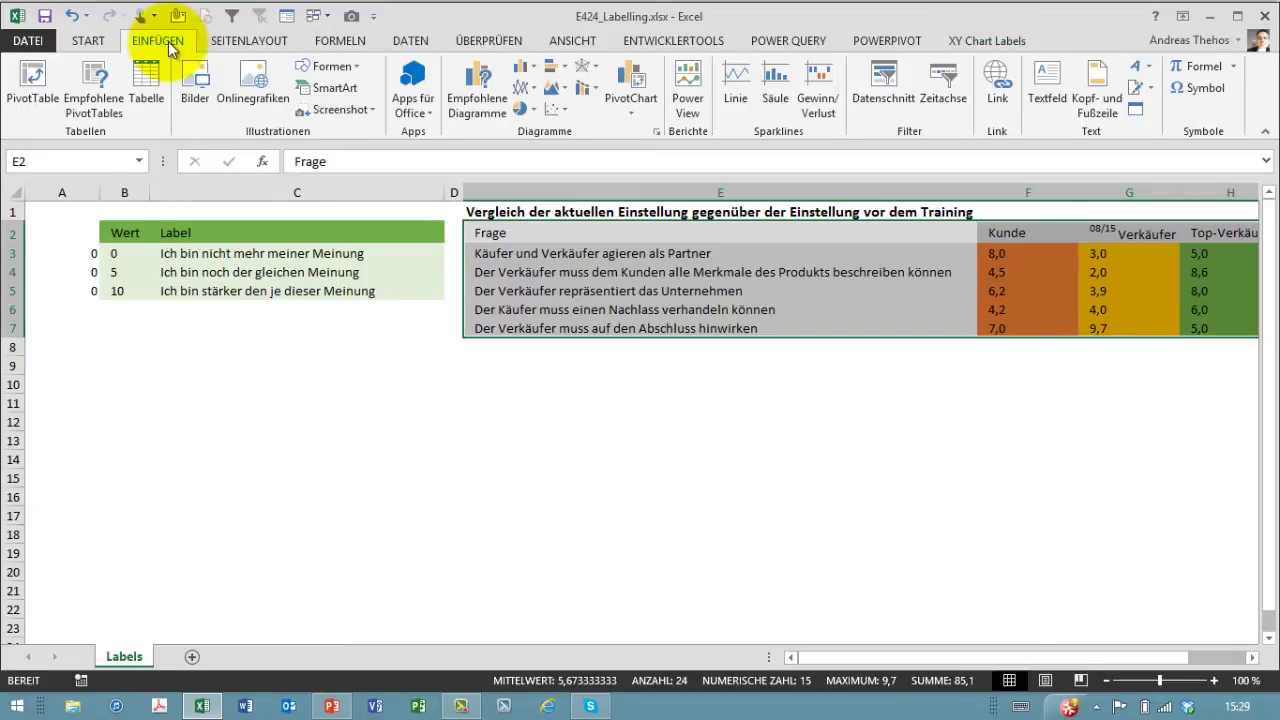
left_click(551, 70)
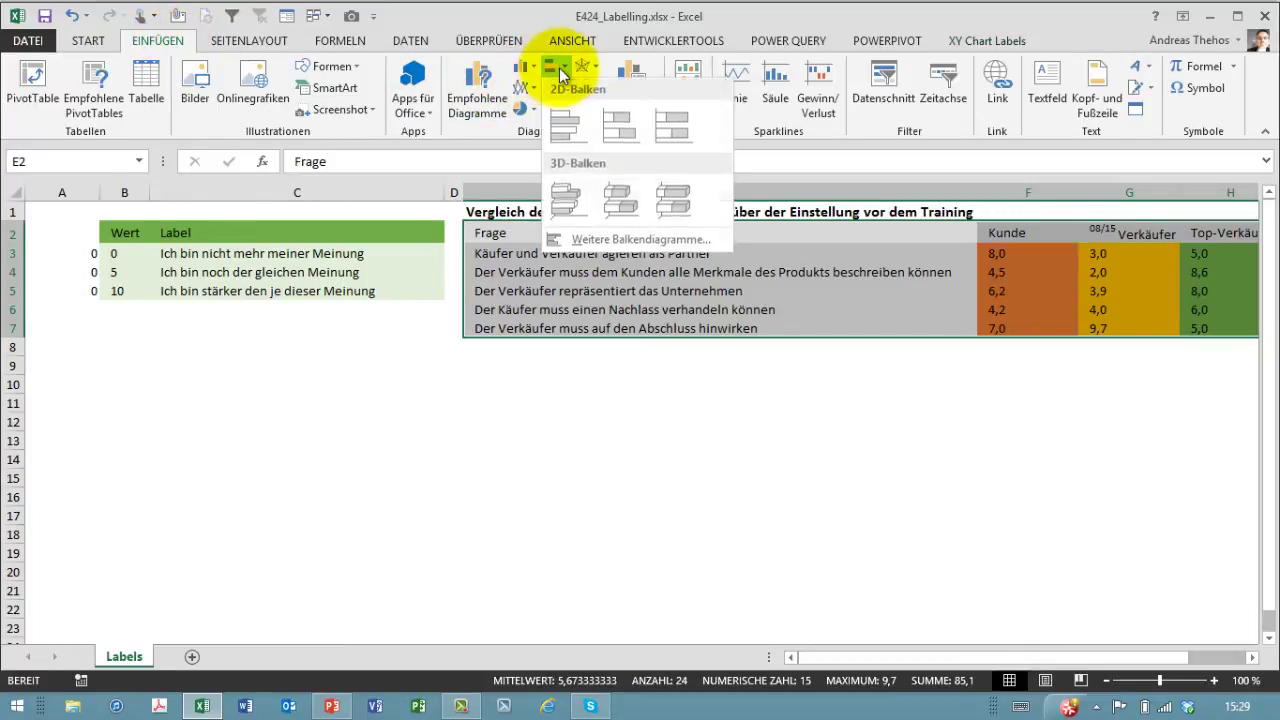
left_click(560, 122)
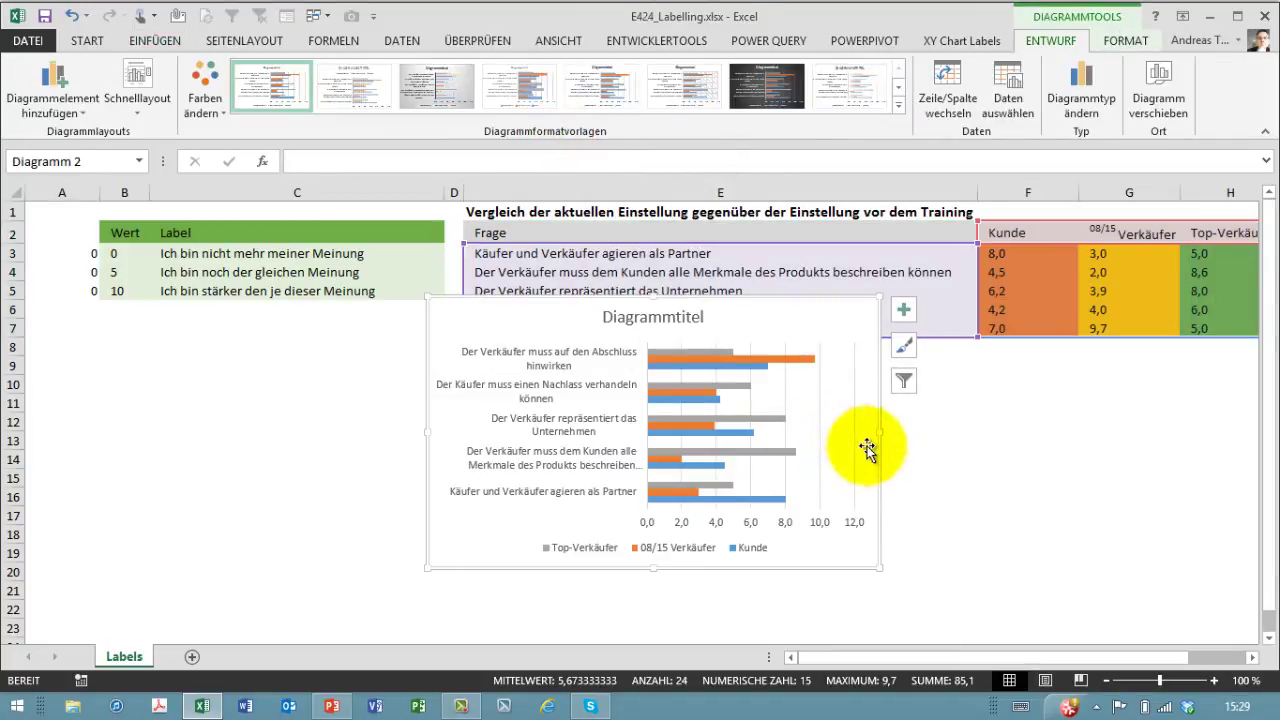
left_click_drag(866, 366, 738, 493)
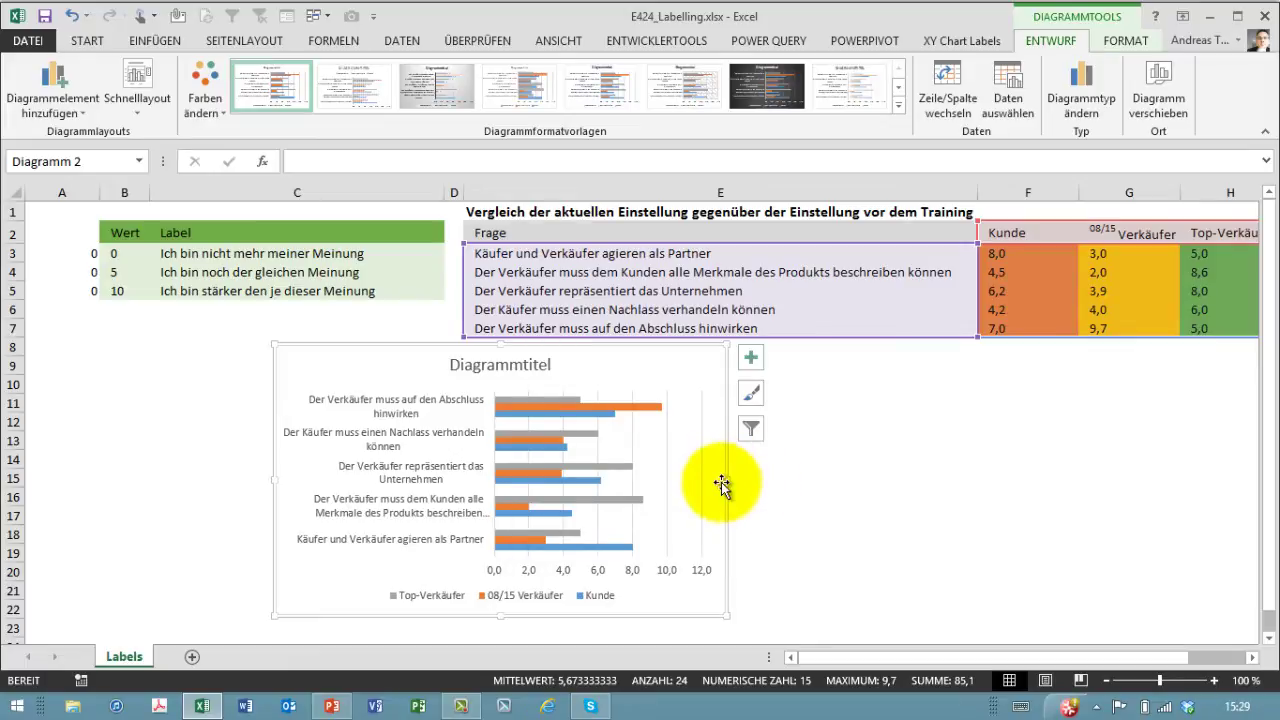
left_click_drag(727, 481, 1156, 481)
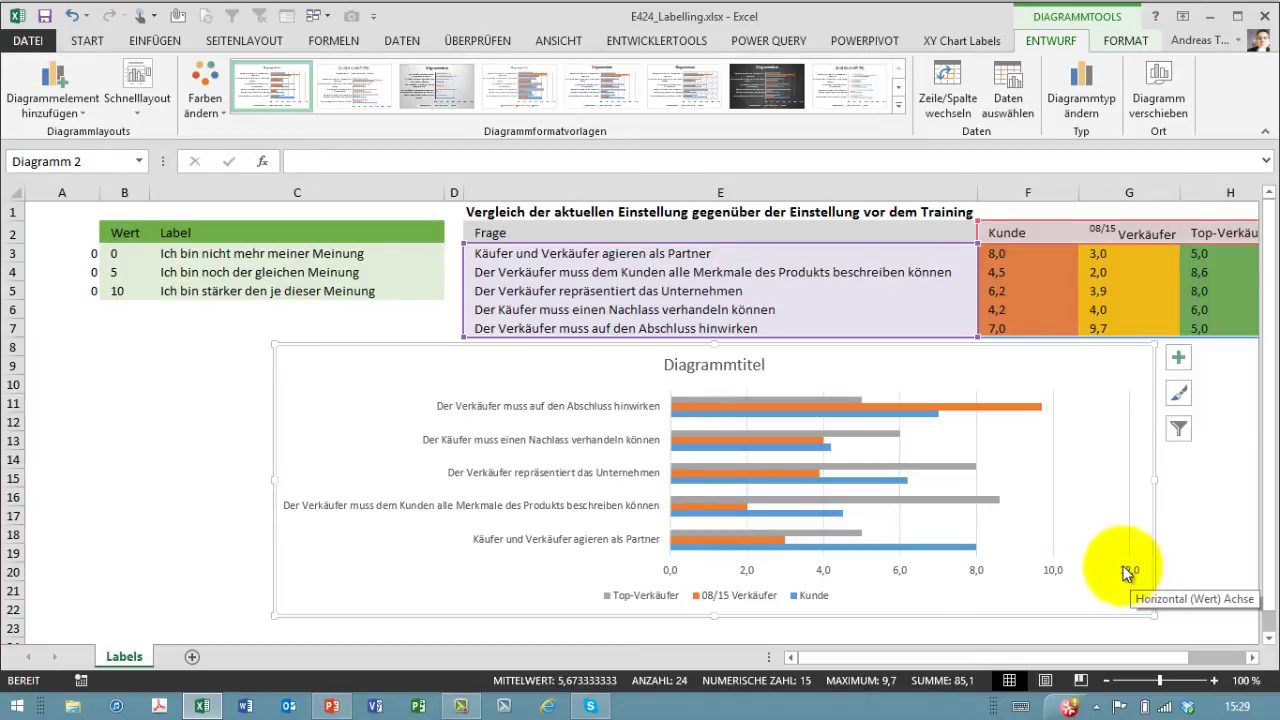
Set the horizontal value axis maximum to 10 so it runs from 0 to 10
right_click(1053, 571)
left_click(1060, 558)
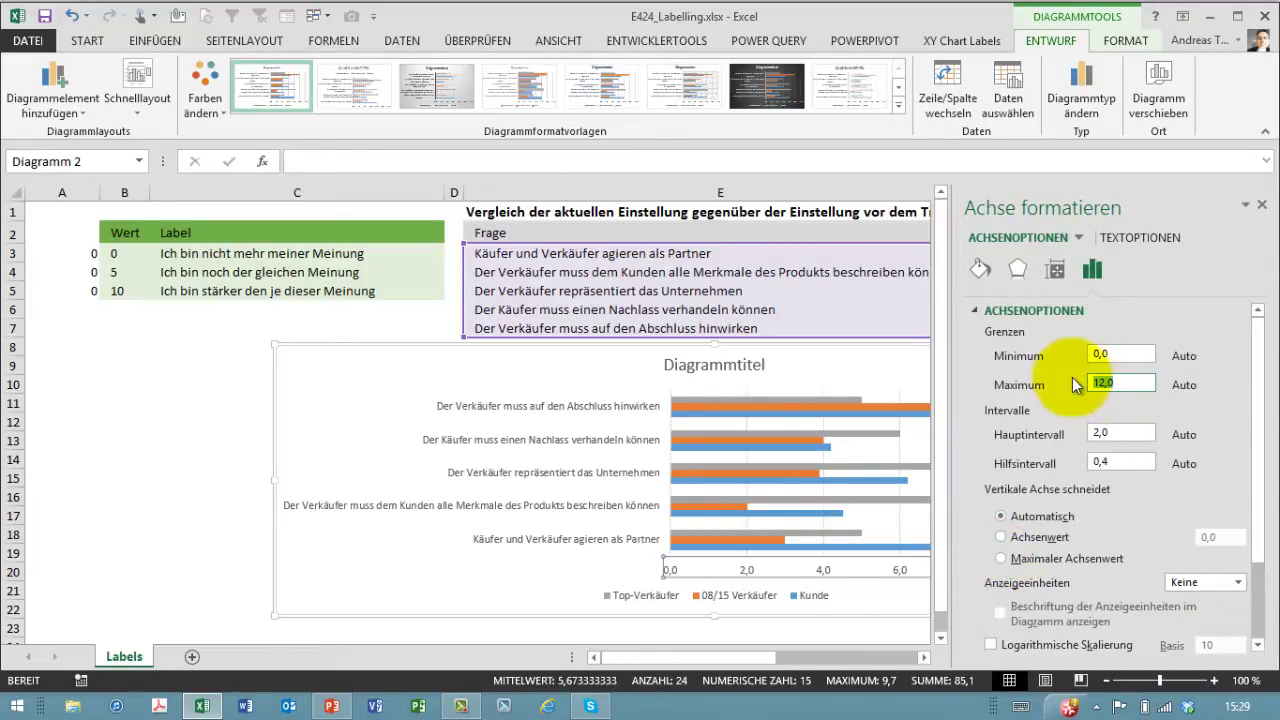
type("10")
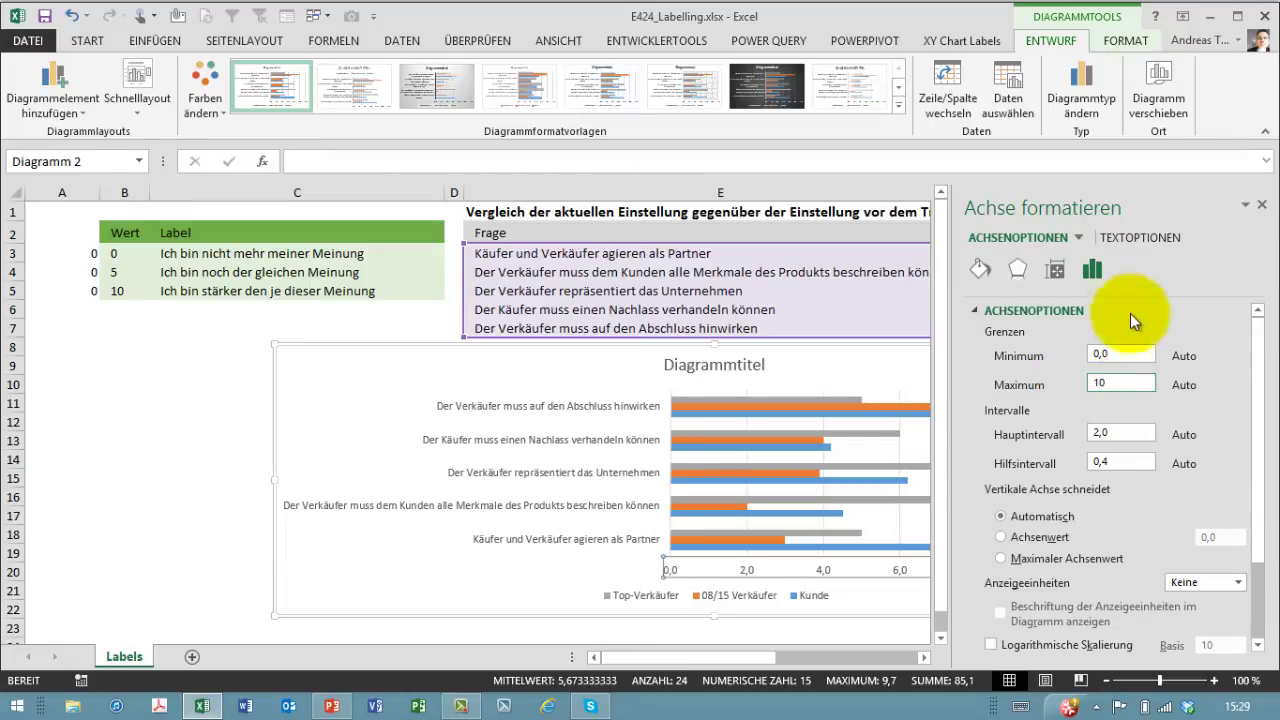
left_click(1100, 353)
key("Return")
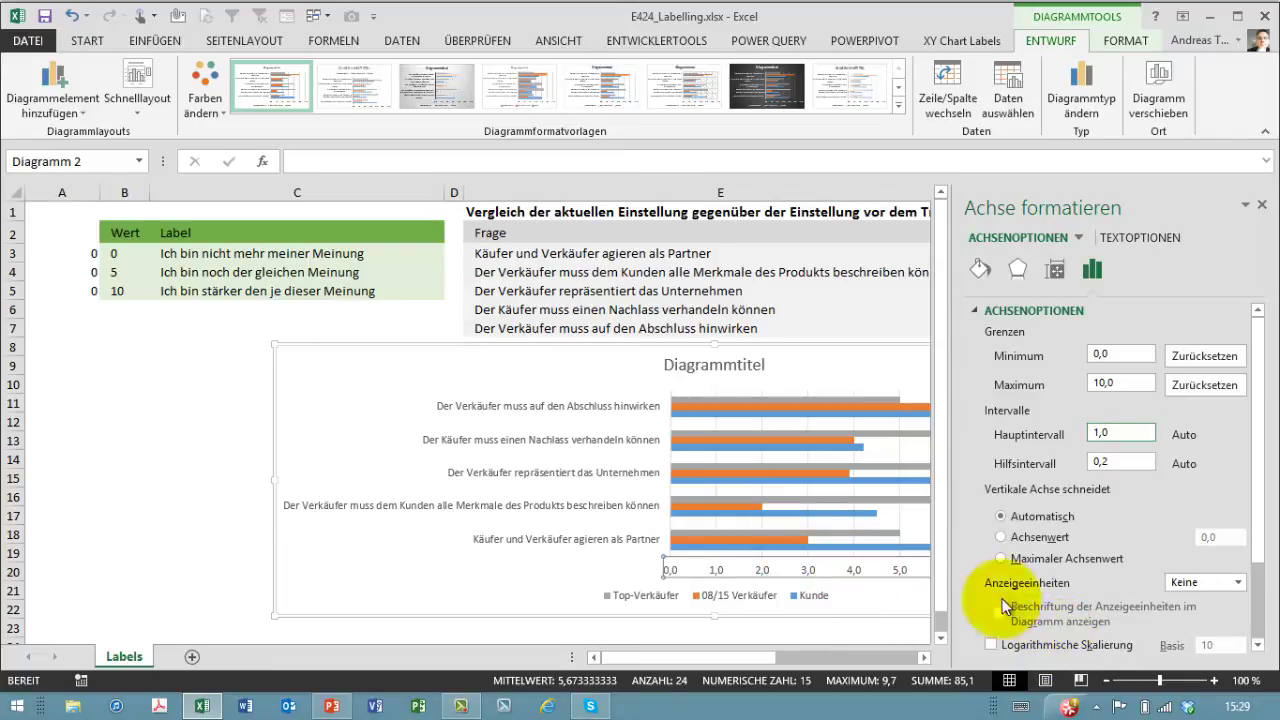
left_click(1262, 206)
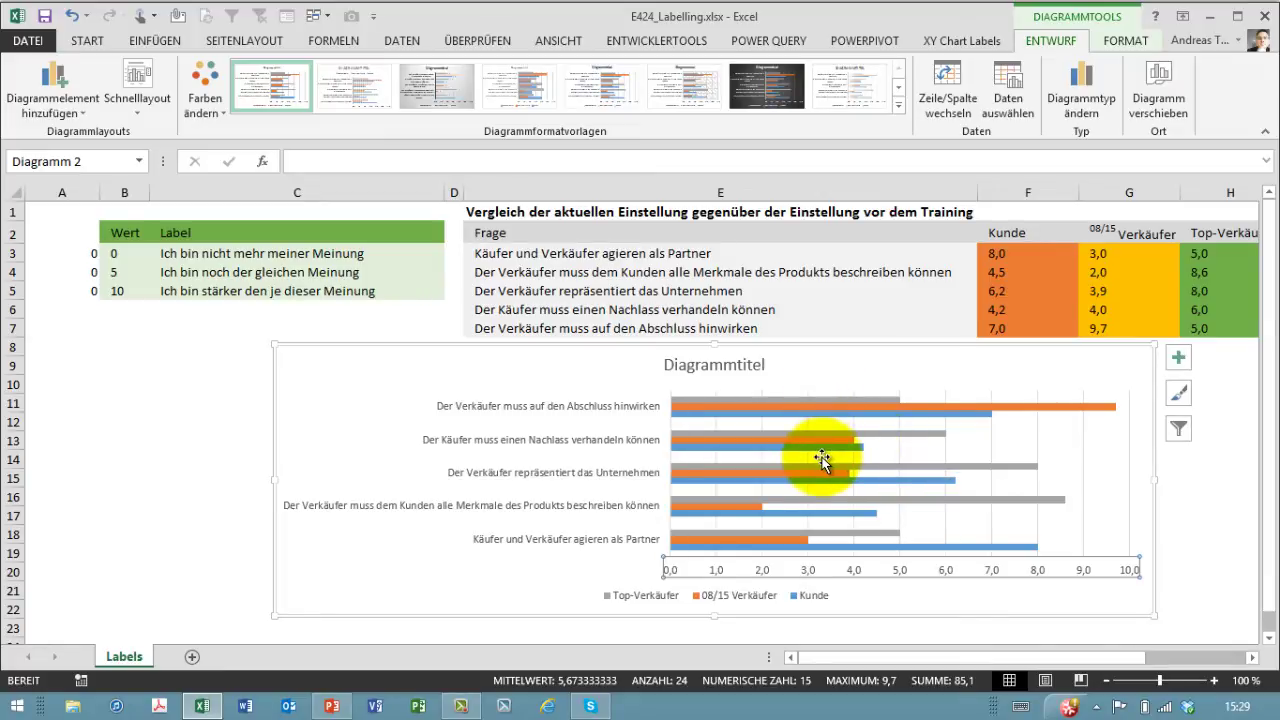
Move the legend to the chart's upper left and stack its entries vertically
left_click(637, 598)
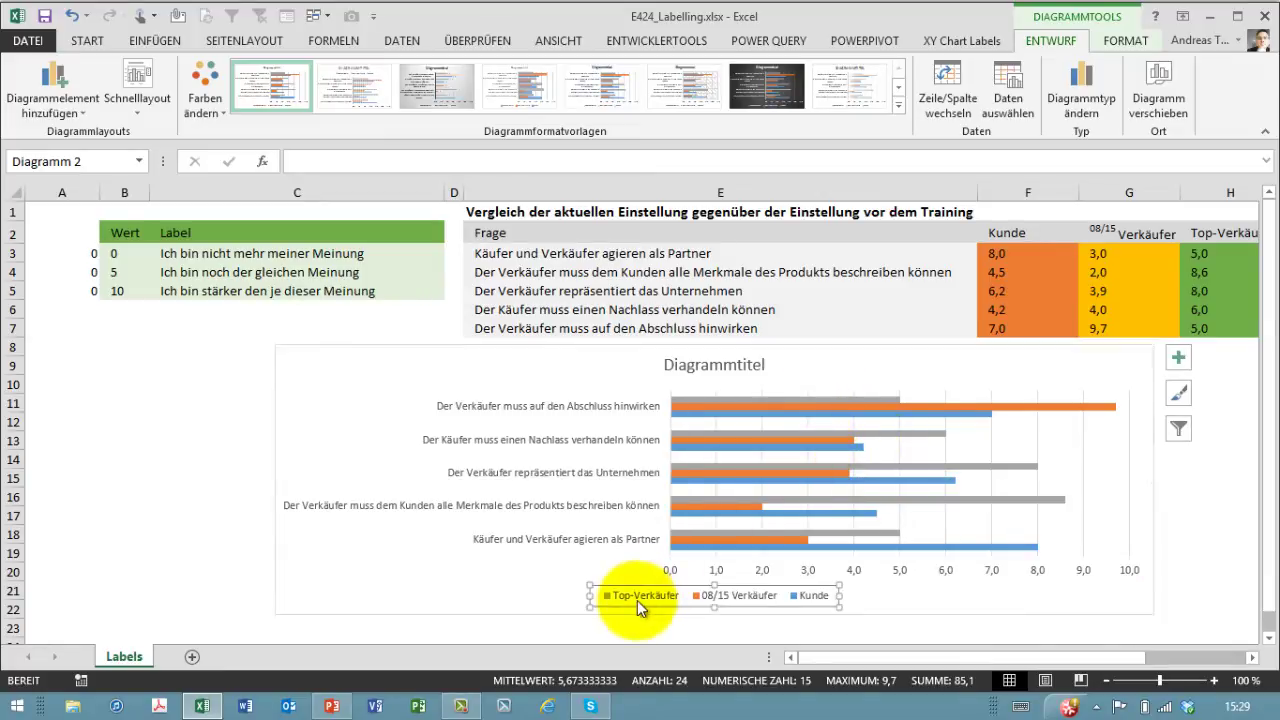
left_click_drag(648, 605, 366, 420)
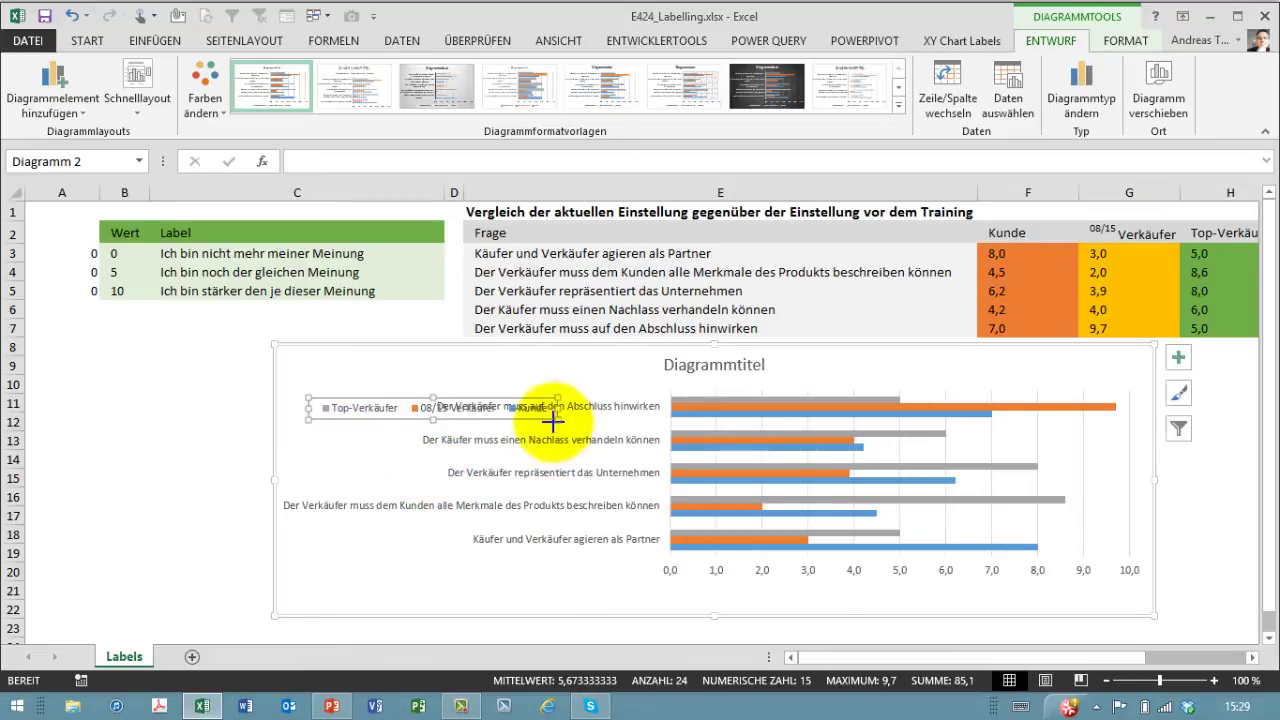
mouse_move(554, 421)
left_mouse_down()
mouse_move(416, 468)
mouse_move(374, 592)
left_mouse_up()
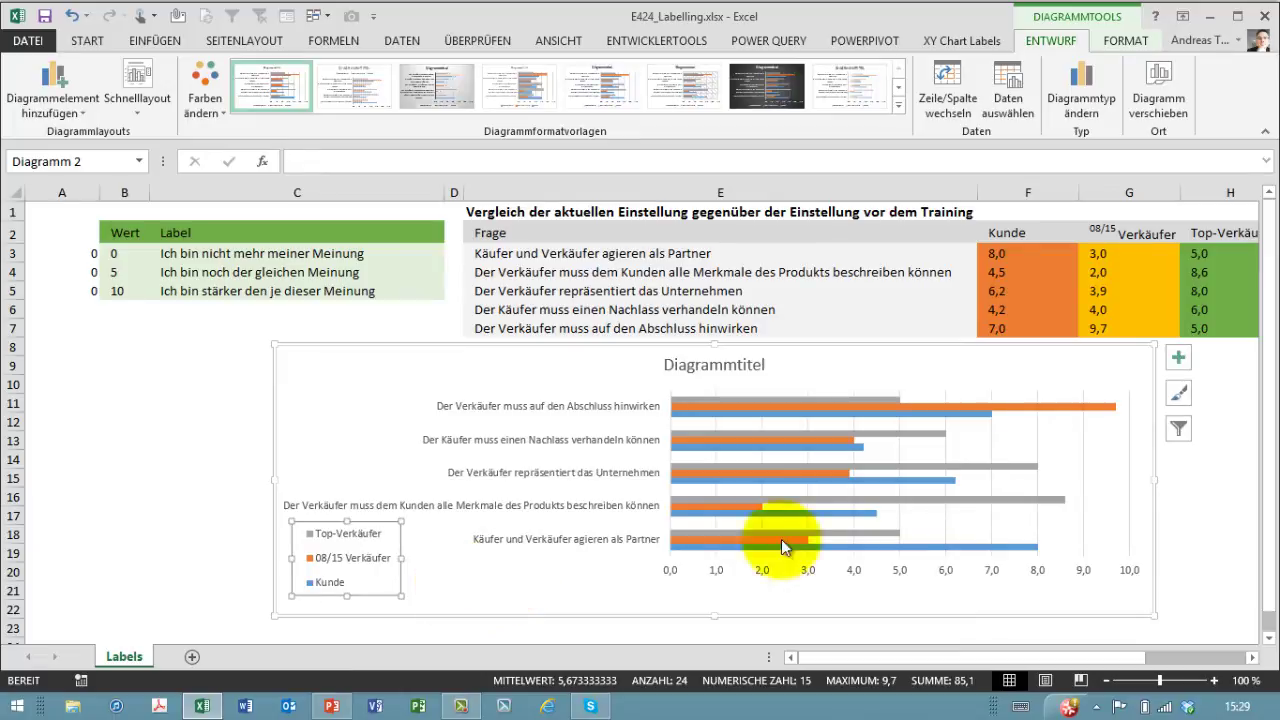
Link the chart title to cell E1 with =E1 and shift it toward the left edge
left_click(700, 367)
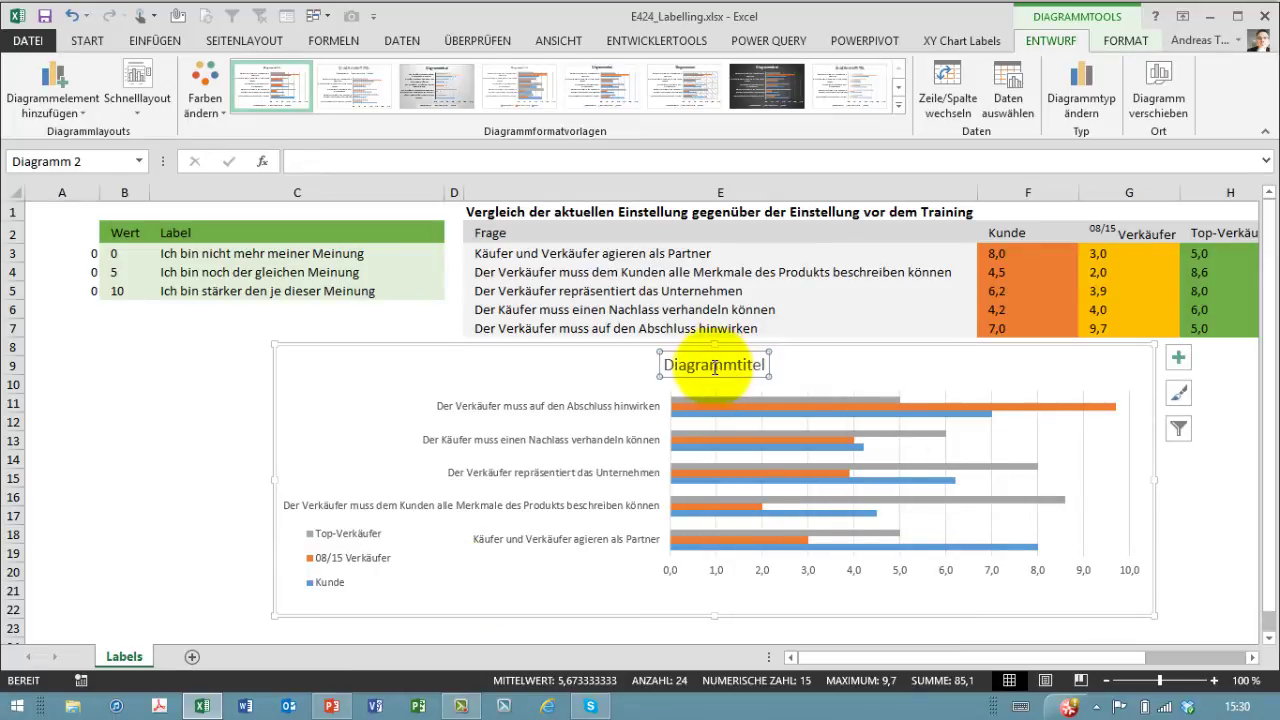
left_click(349, 162)
left_click(490, 211)
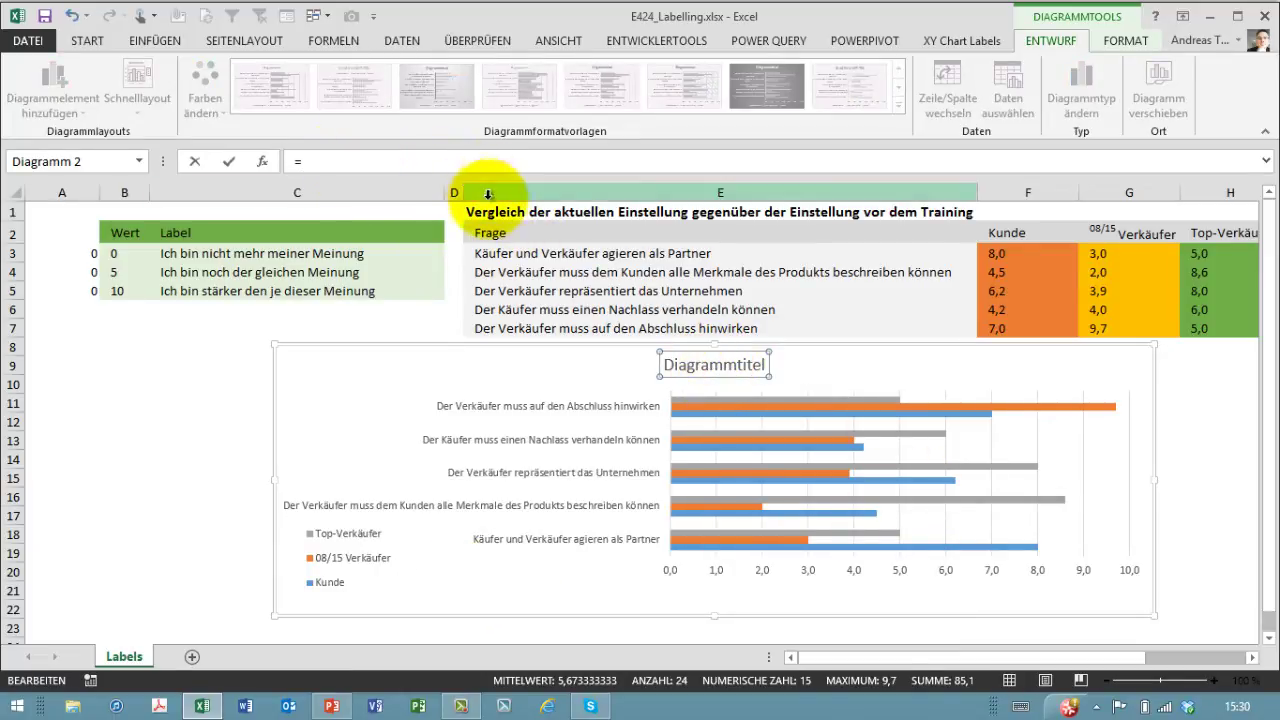
key("Return")
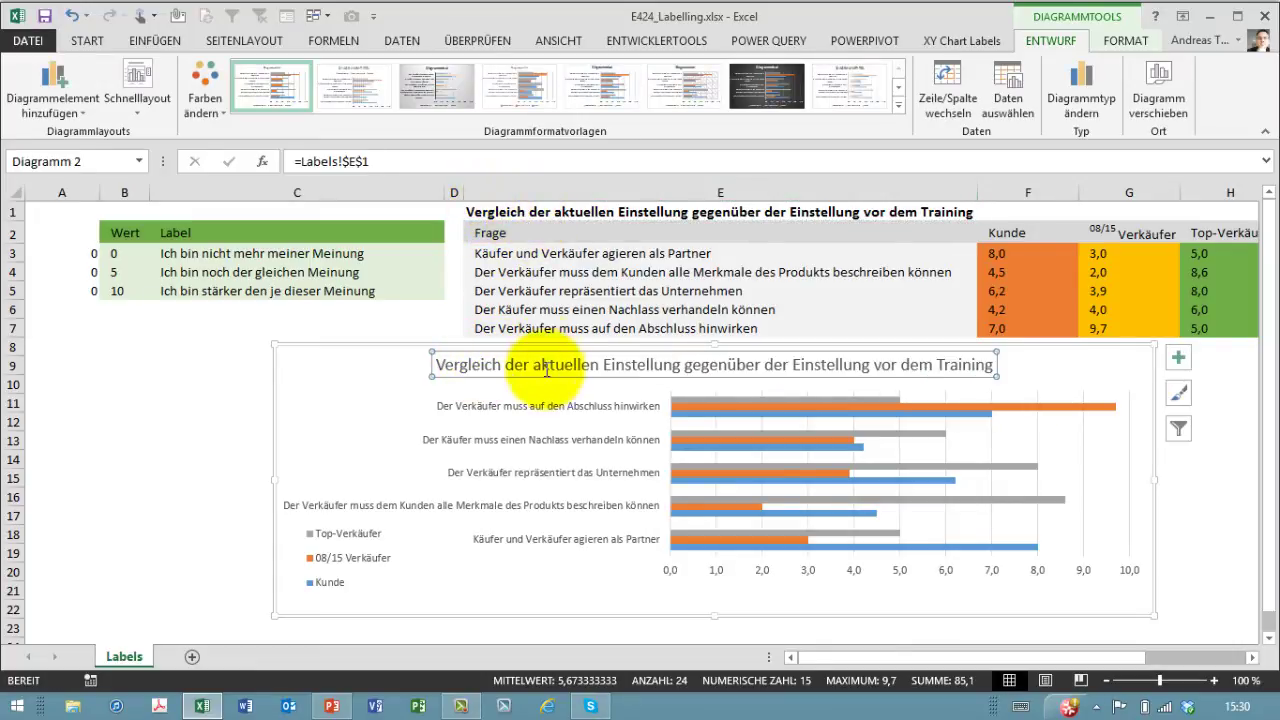
left_click_drag(542, 374, 401, 374)
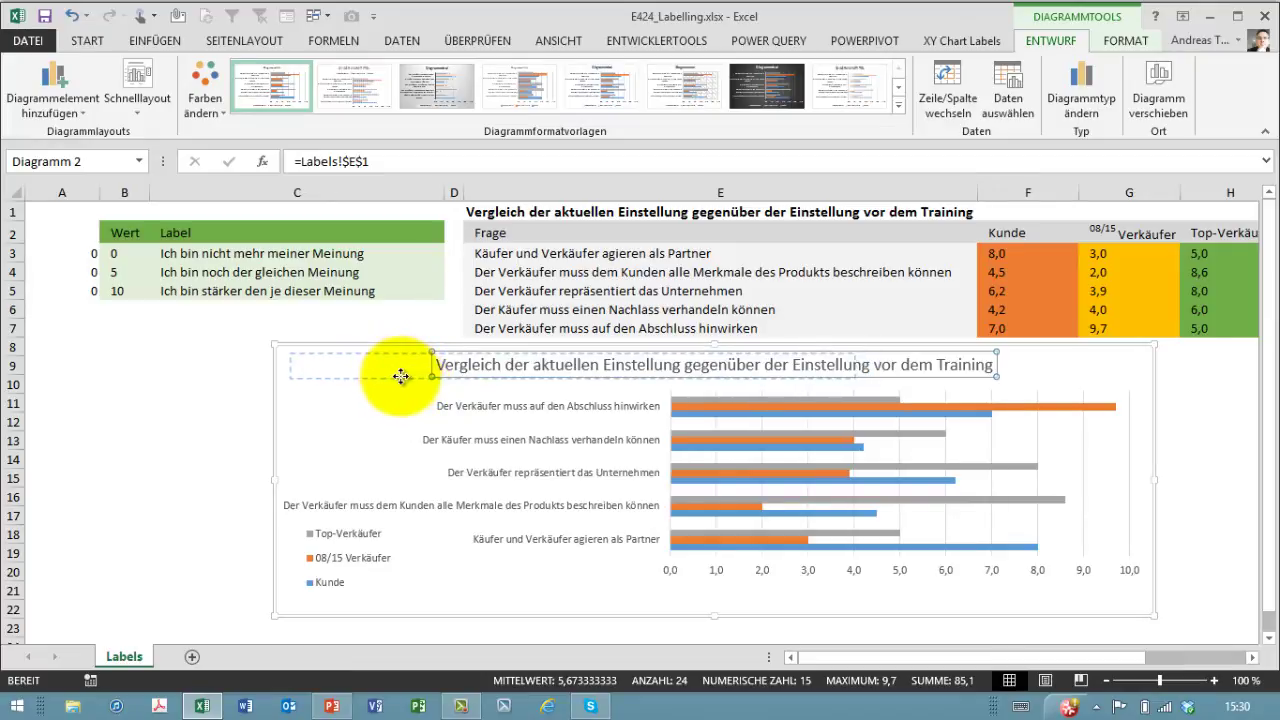
Place the legend at the chart's lower right, narrow the plot area and widen the chart
left_click(354, 564)
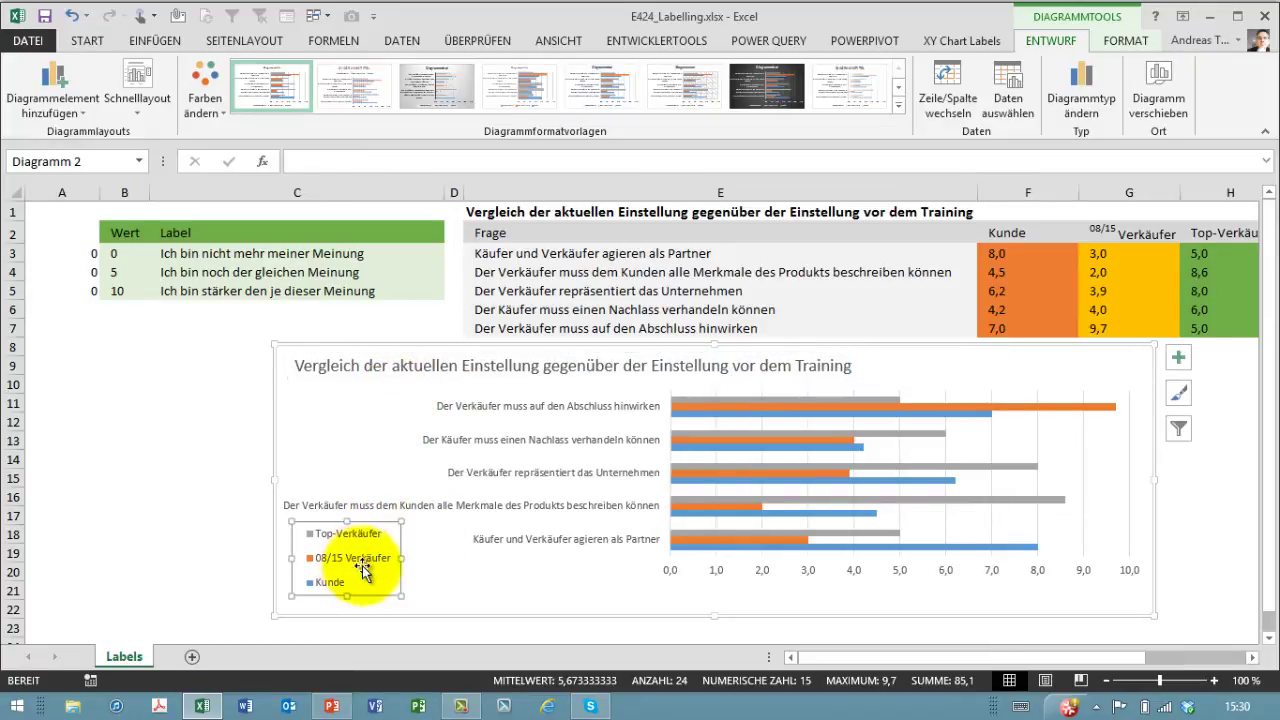
left_click_drag(369, 593, 1112, 593)
left_click(1133, 482)
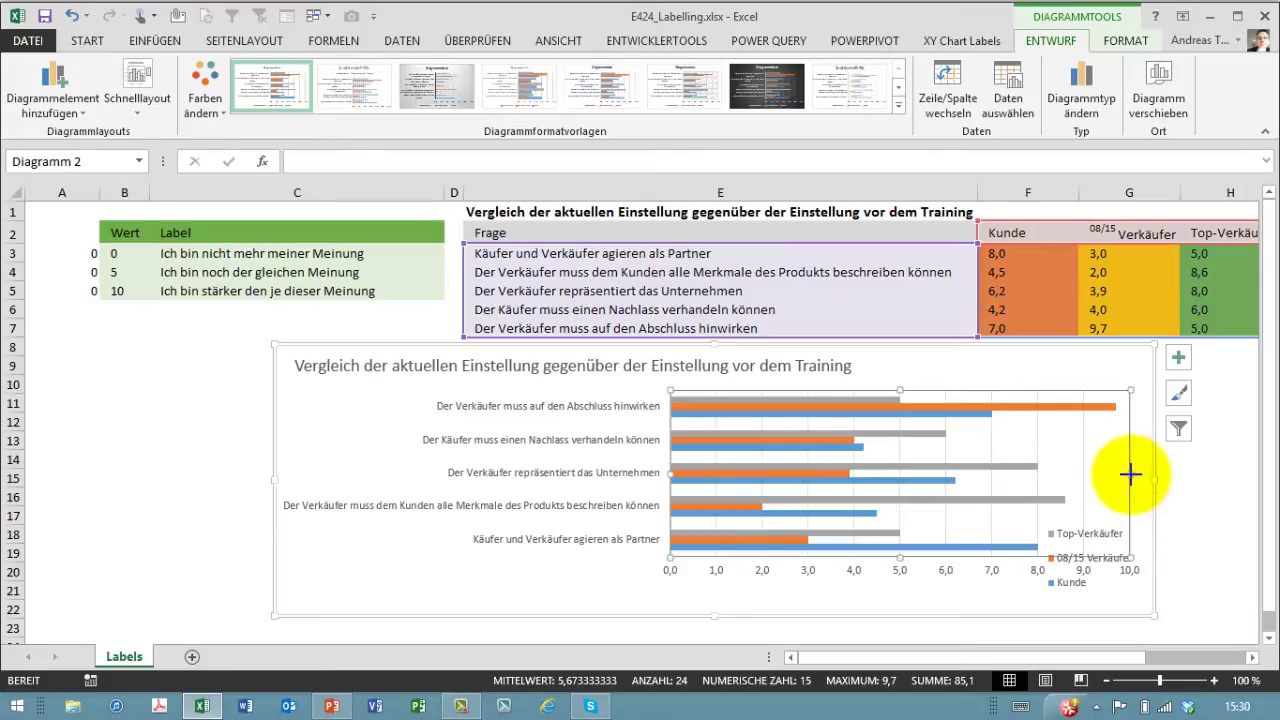
left_click_drag(1130, 475, 1025, 472)
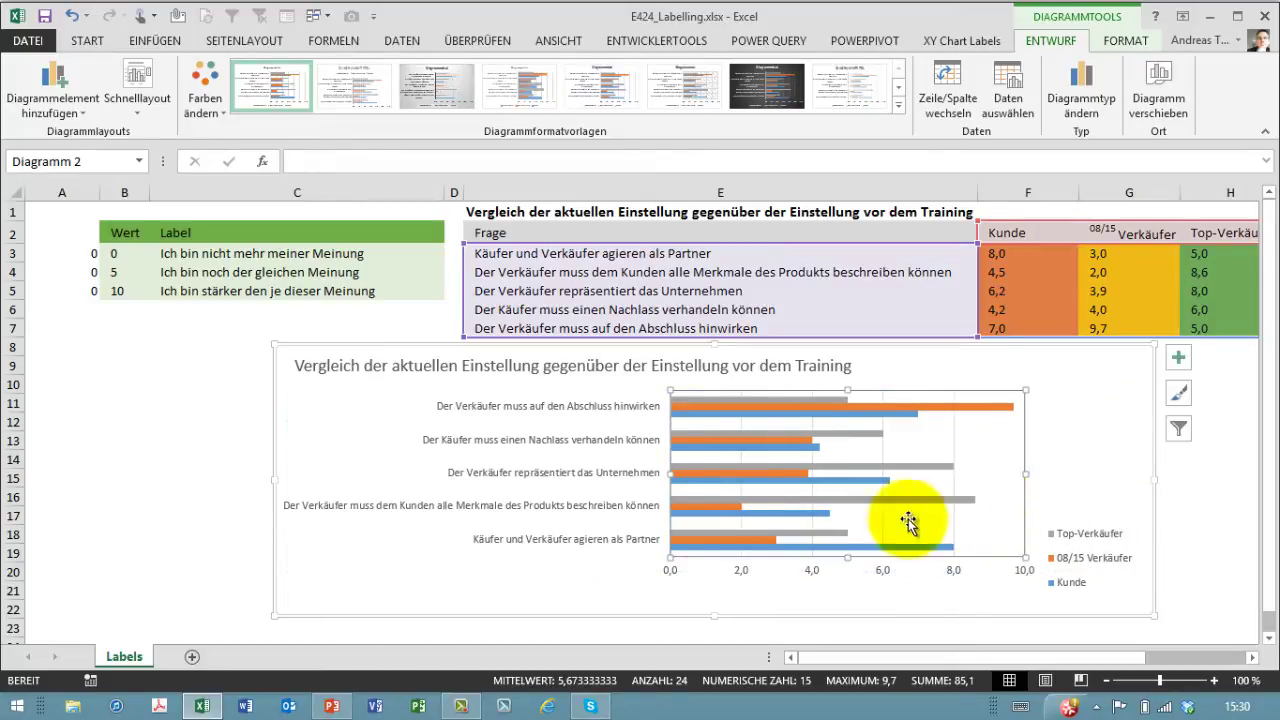
left_click(636, 455)
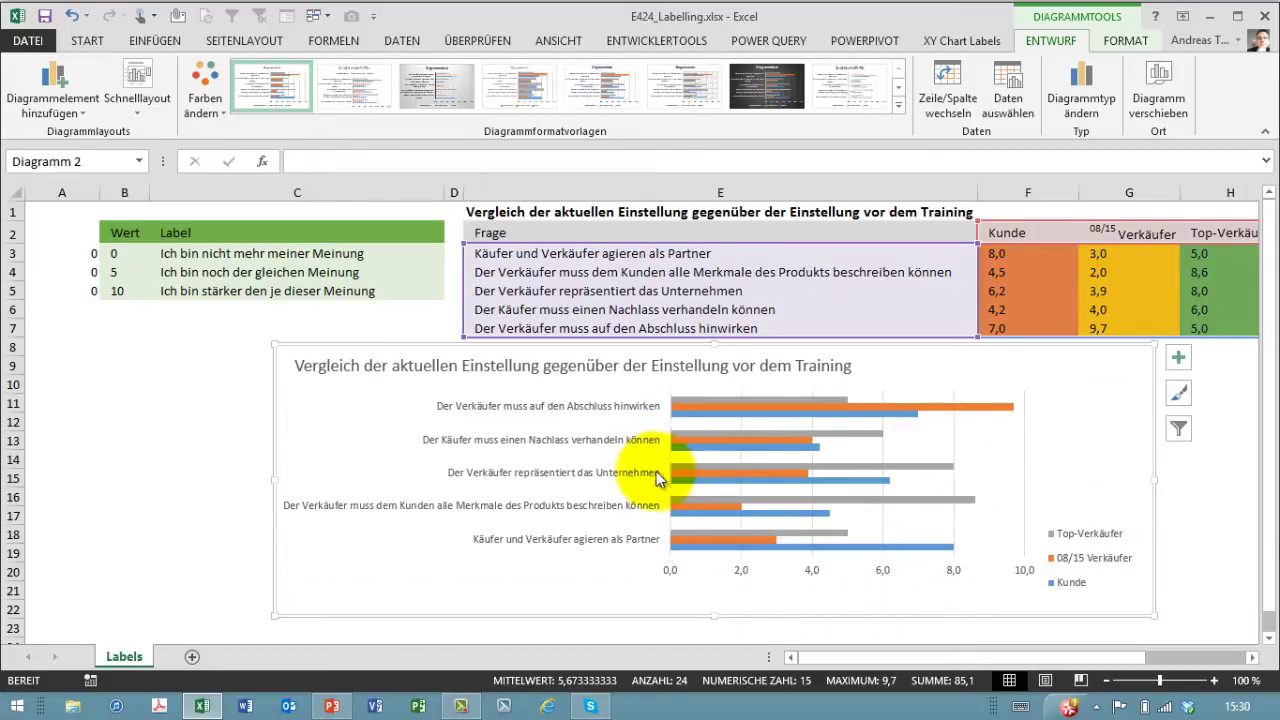
left_click(660, 471)
left_click(668, 481)
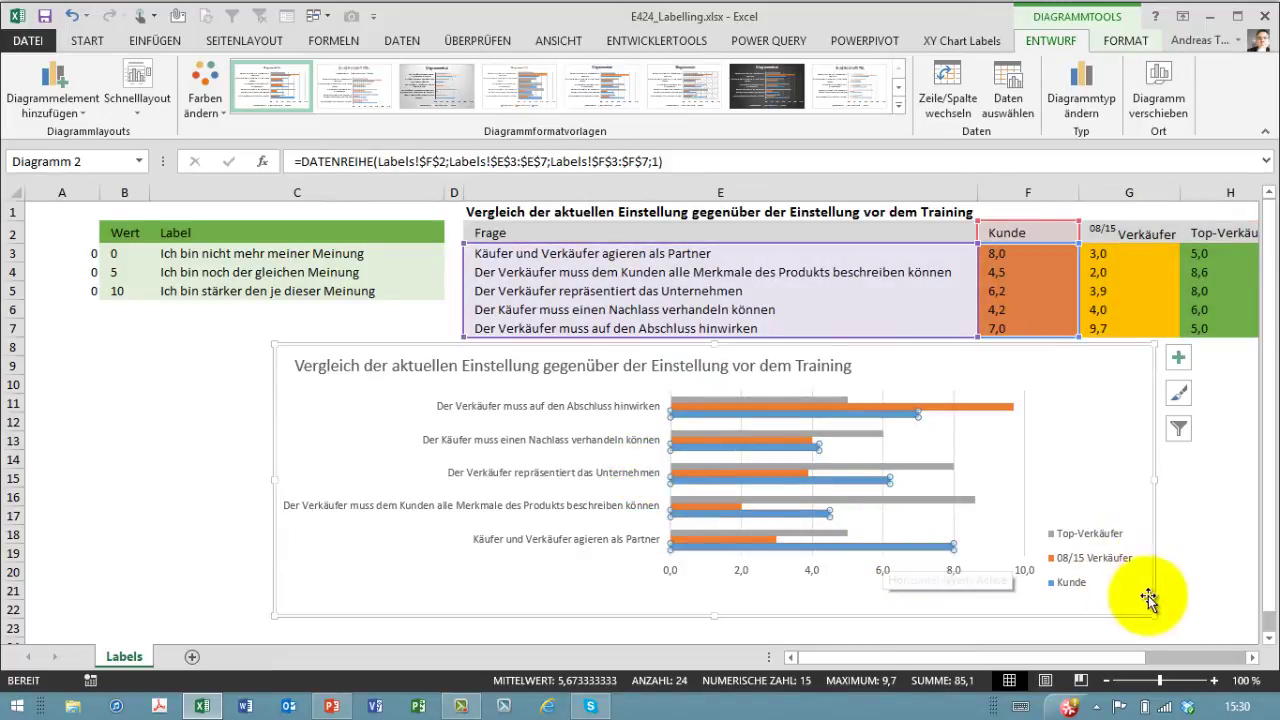
left_click_drag(1151, 480, 1226, 480)
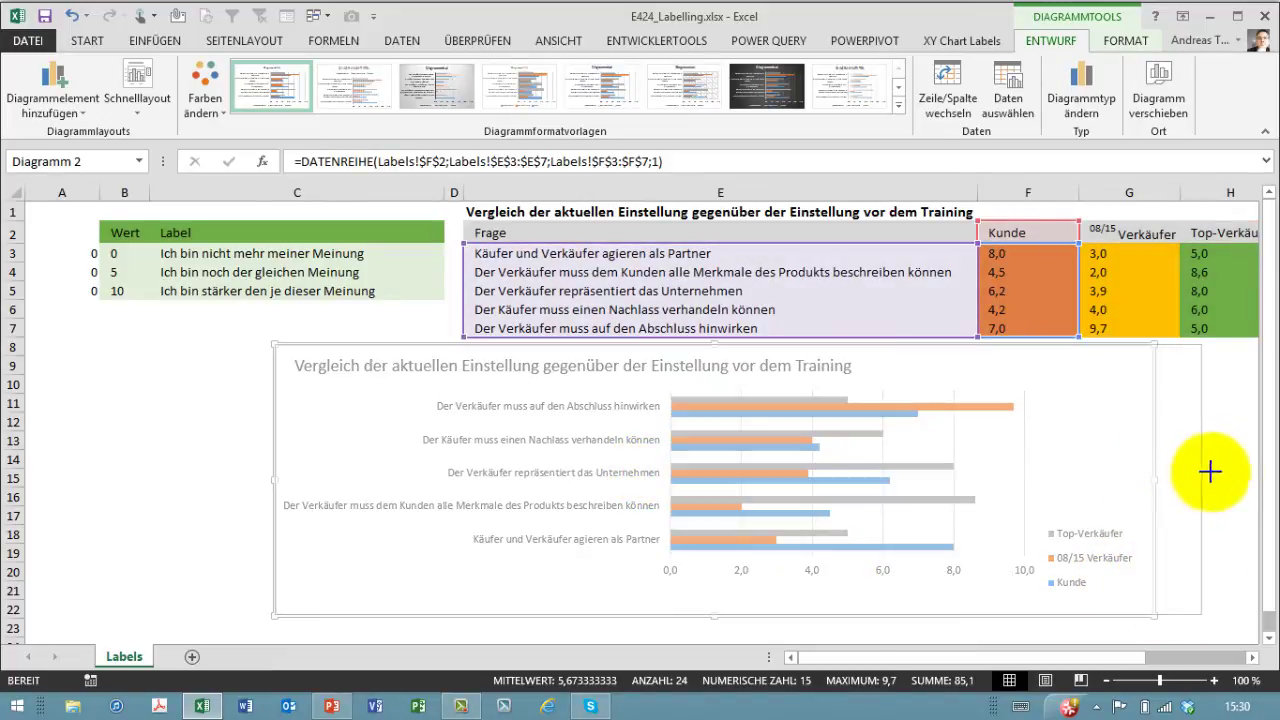
left_click(1112, 556)
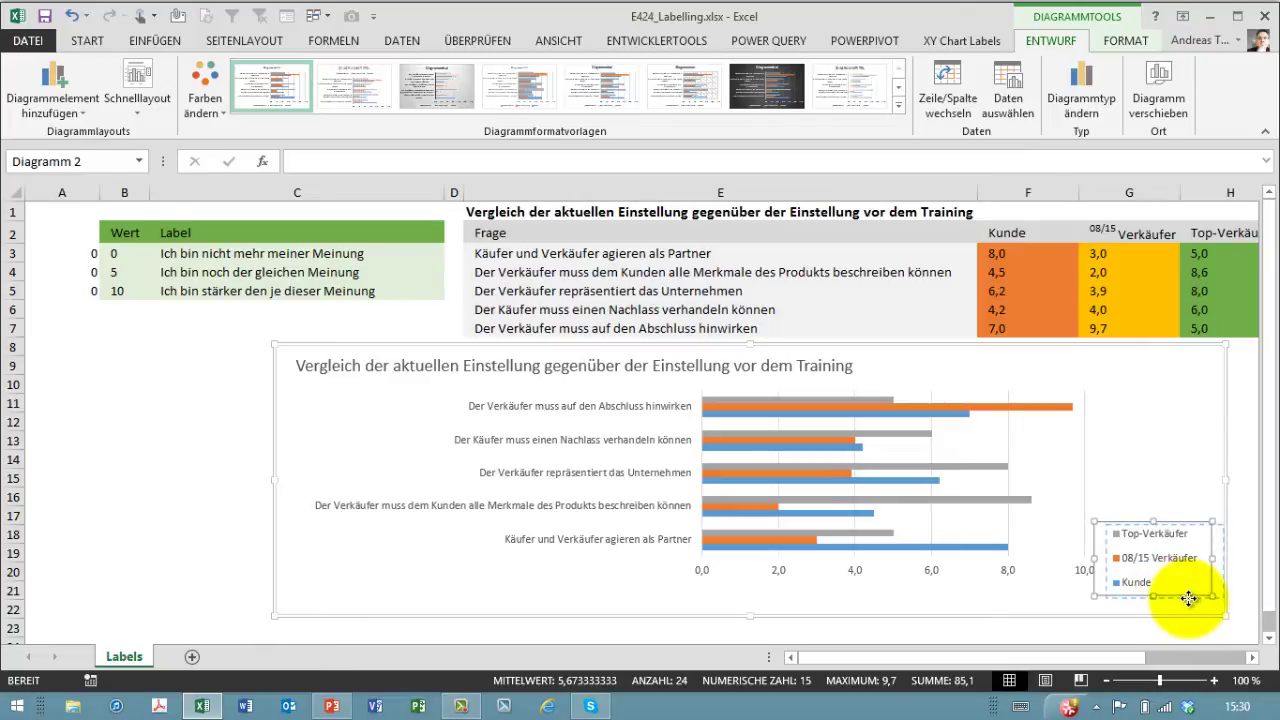
left_click_drag(1174, 596, 1185, 598)
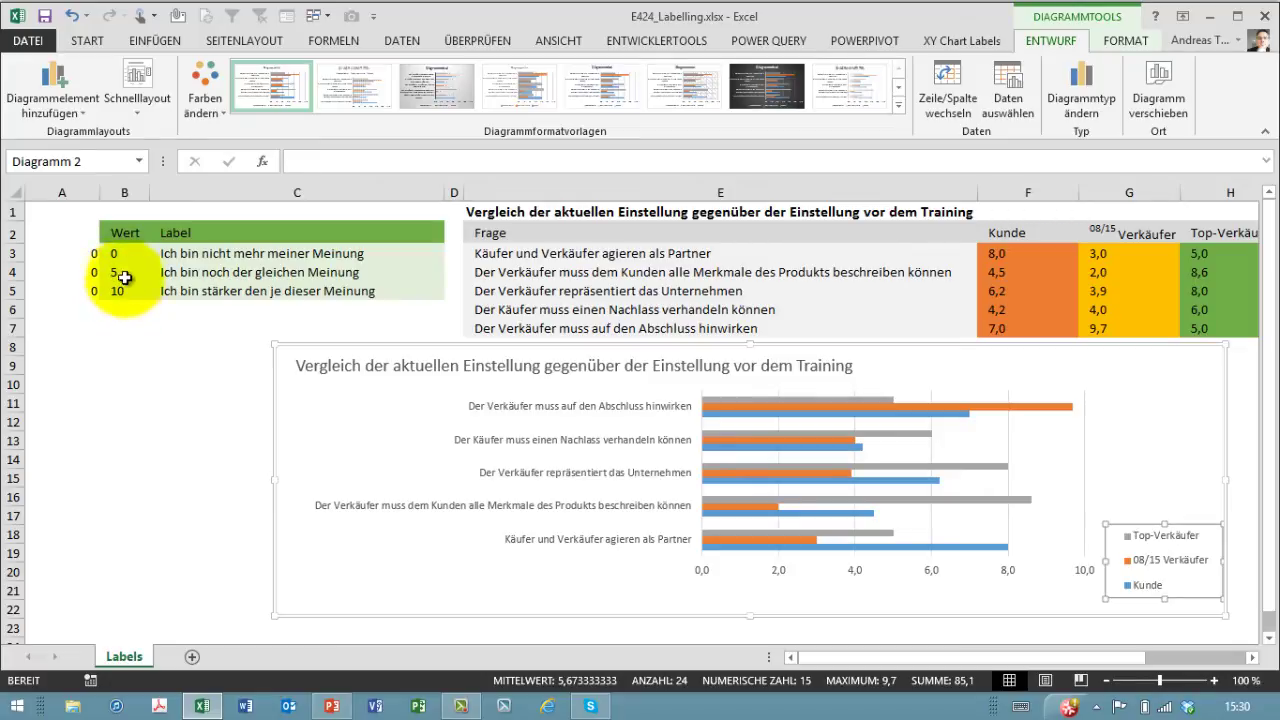
Copy the Wert values 0, 5, 10 from B3:B5 and paste them into the chart as Datenreihen4
left_click_drag(118, 254, 139, 291)
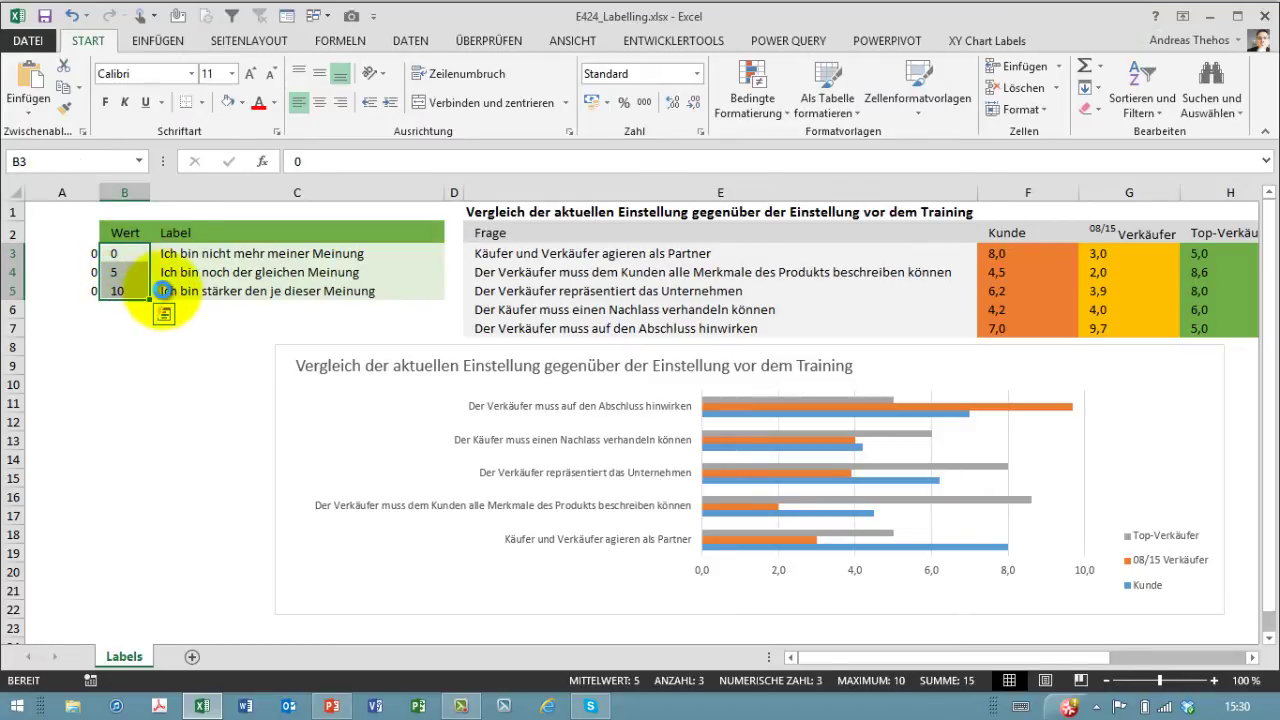
key("ctrl+c")
left_click(1063, 470)
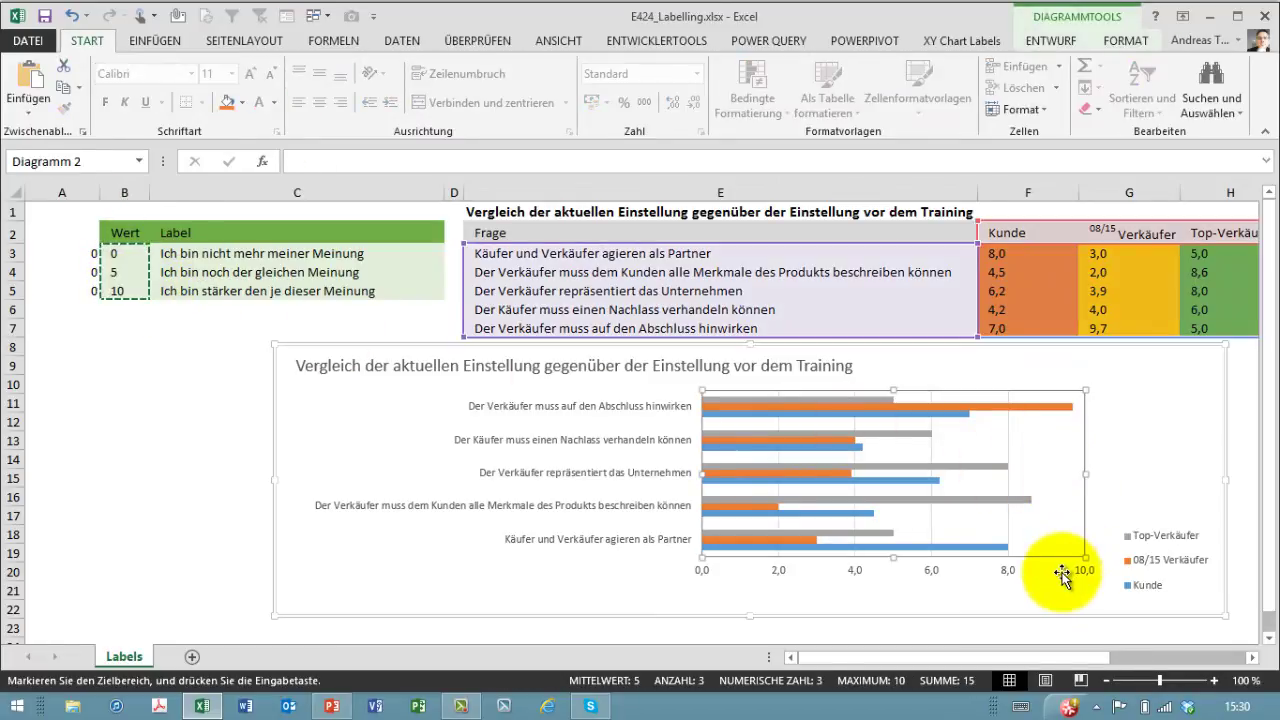
key("ctrl+v")
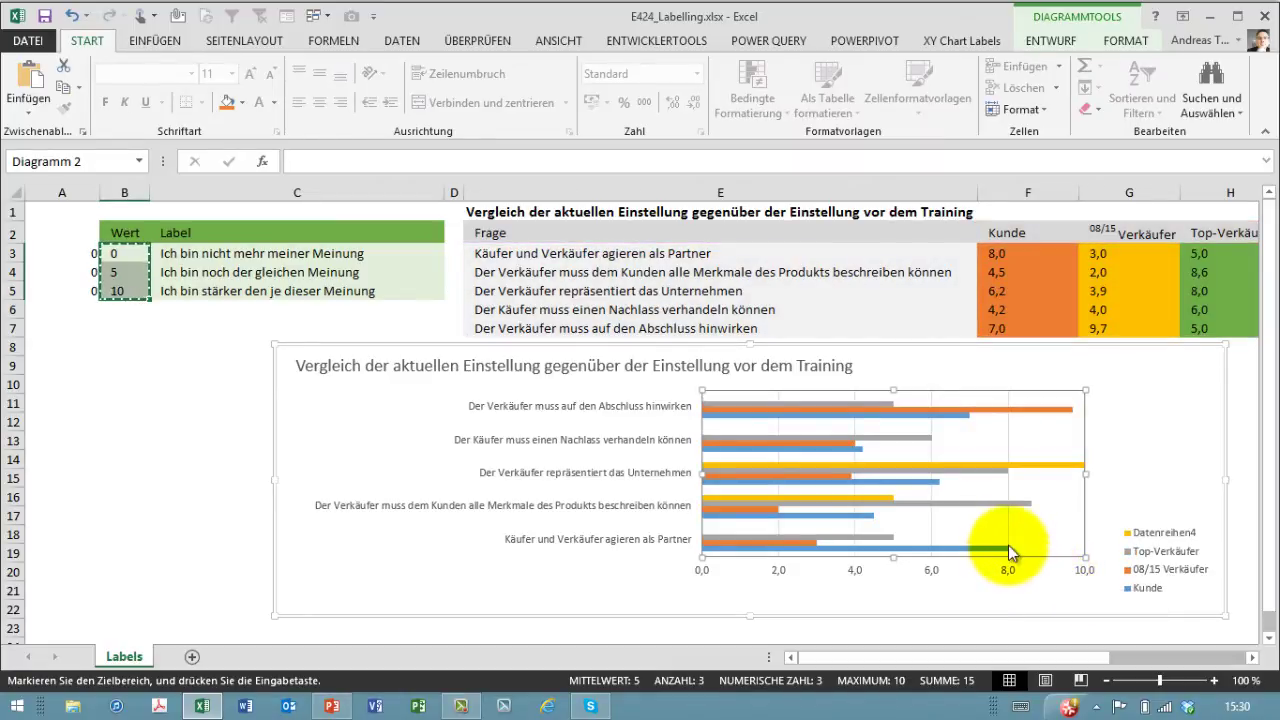
left_click(853, 494)
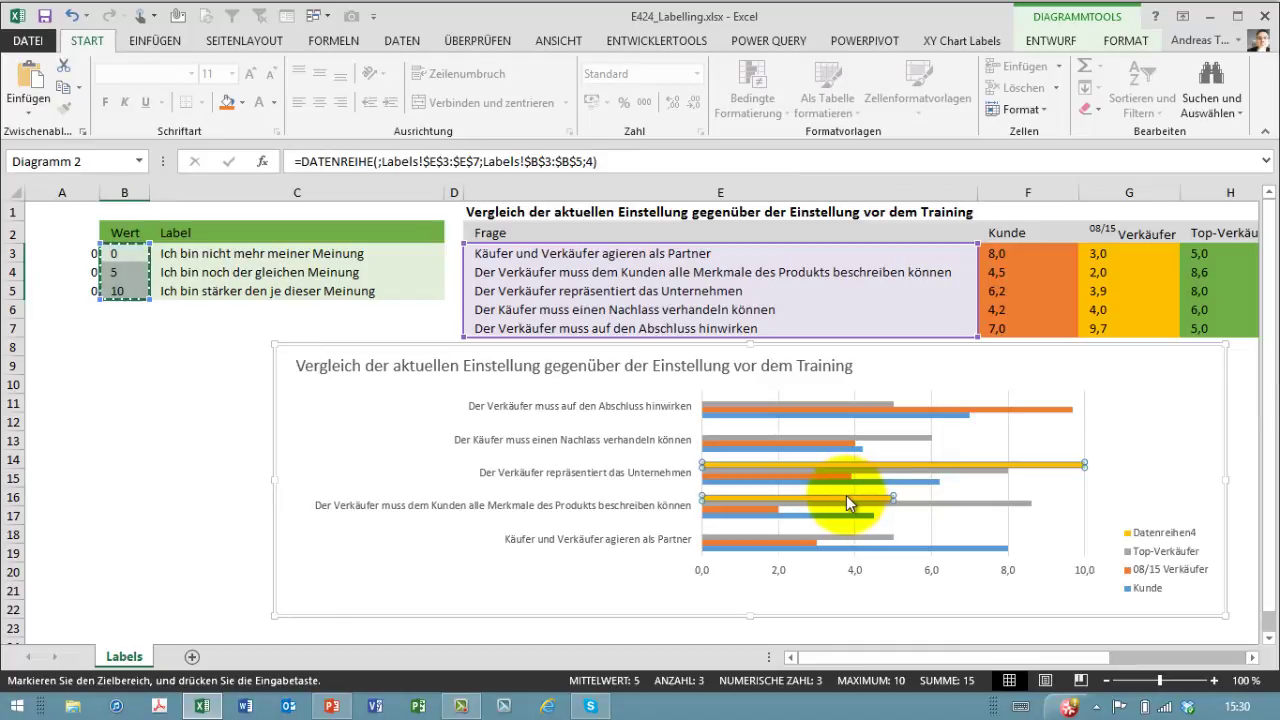
Change Datenreihen4's chart type to Punkt (XY) scatter plotted on the secondary axis
right_click(846, 495)
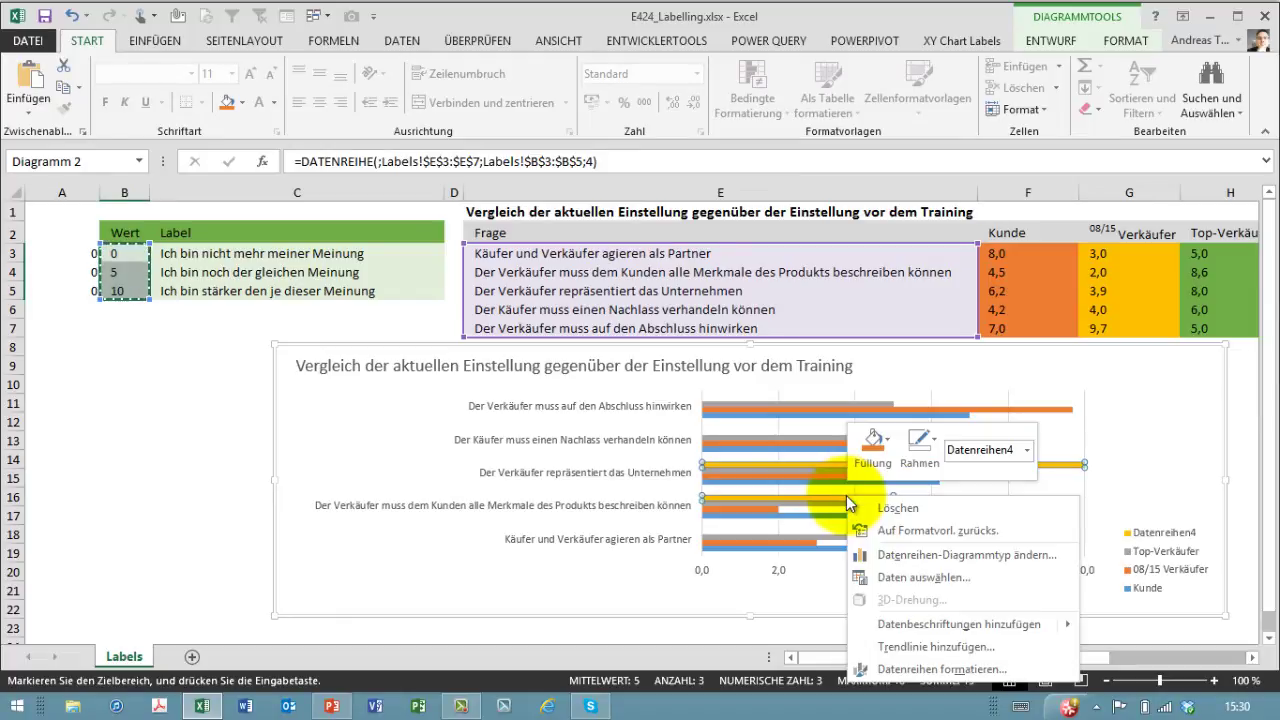
left_click(884, 557)
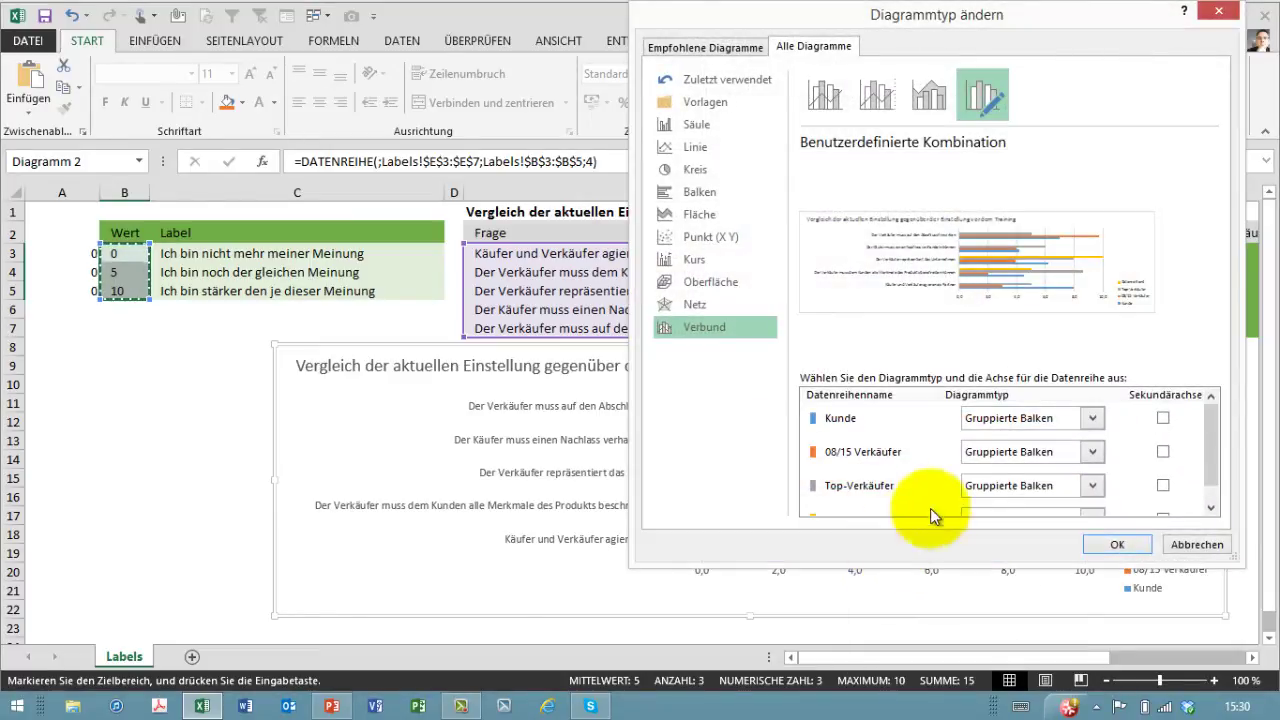
left_click_drag(1213, 445, 1212, 469)
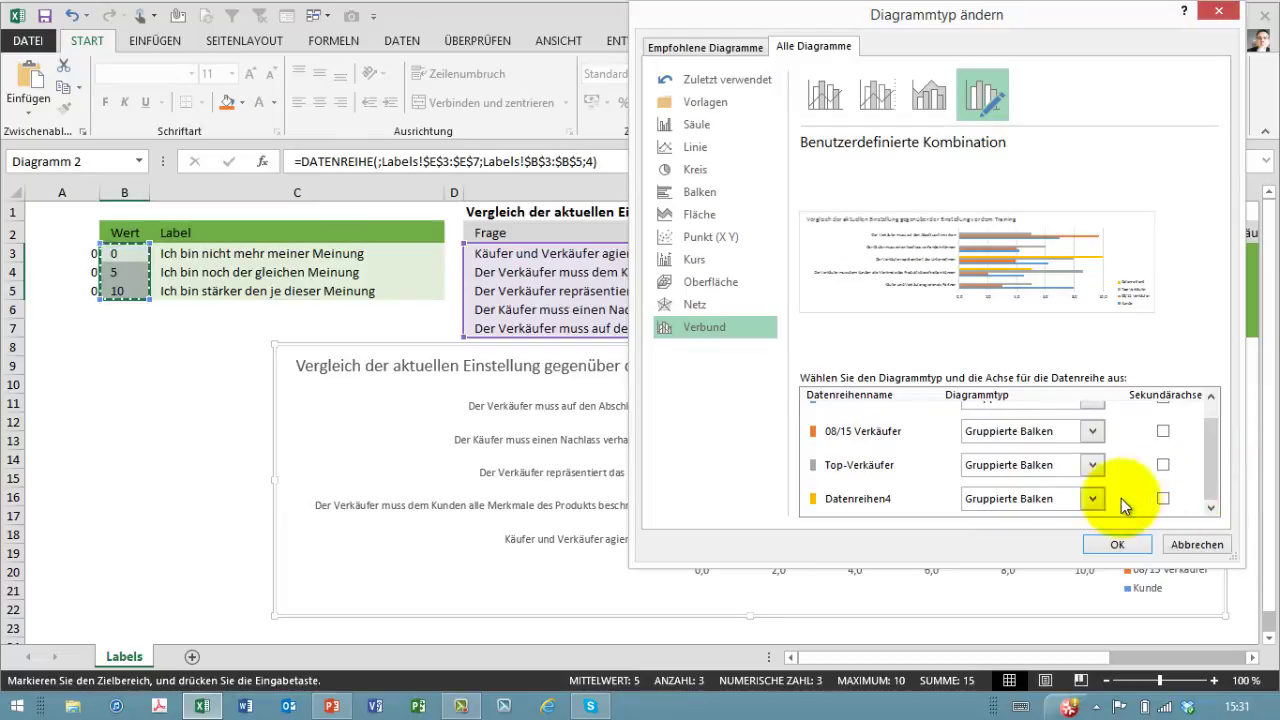
left_click(1090, 499)
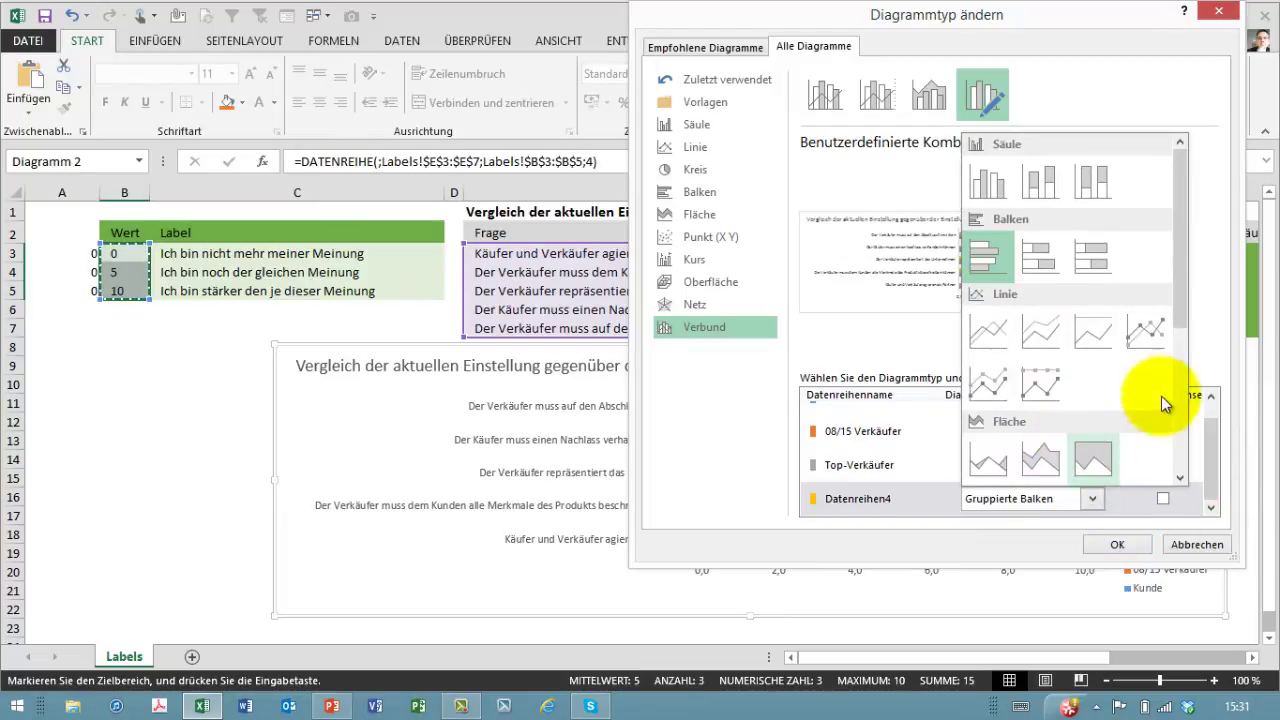
scroll(1150, 390, "down", 5)
scroll(1080, 370, "down", 2)
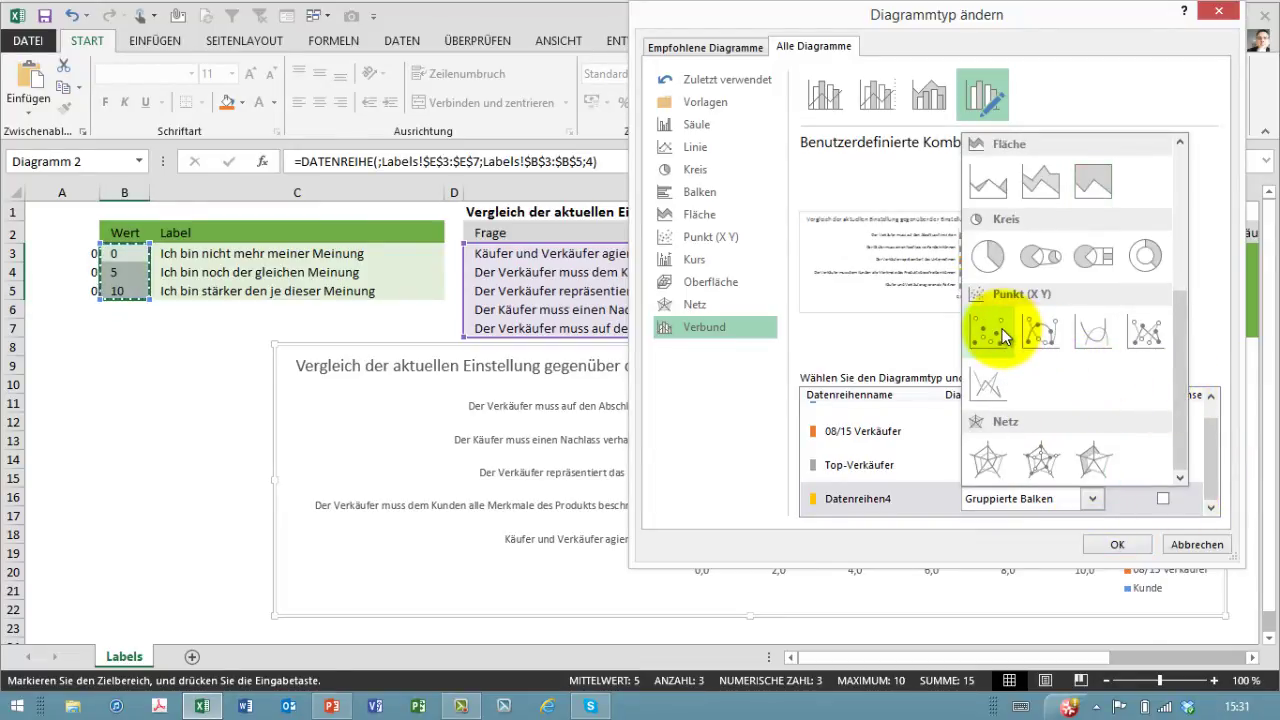
left_click(1004, 337)
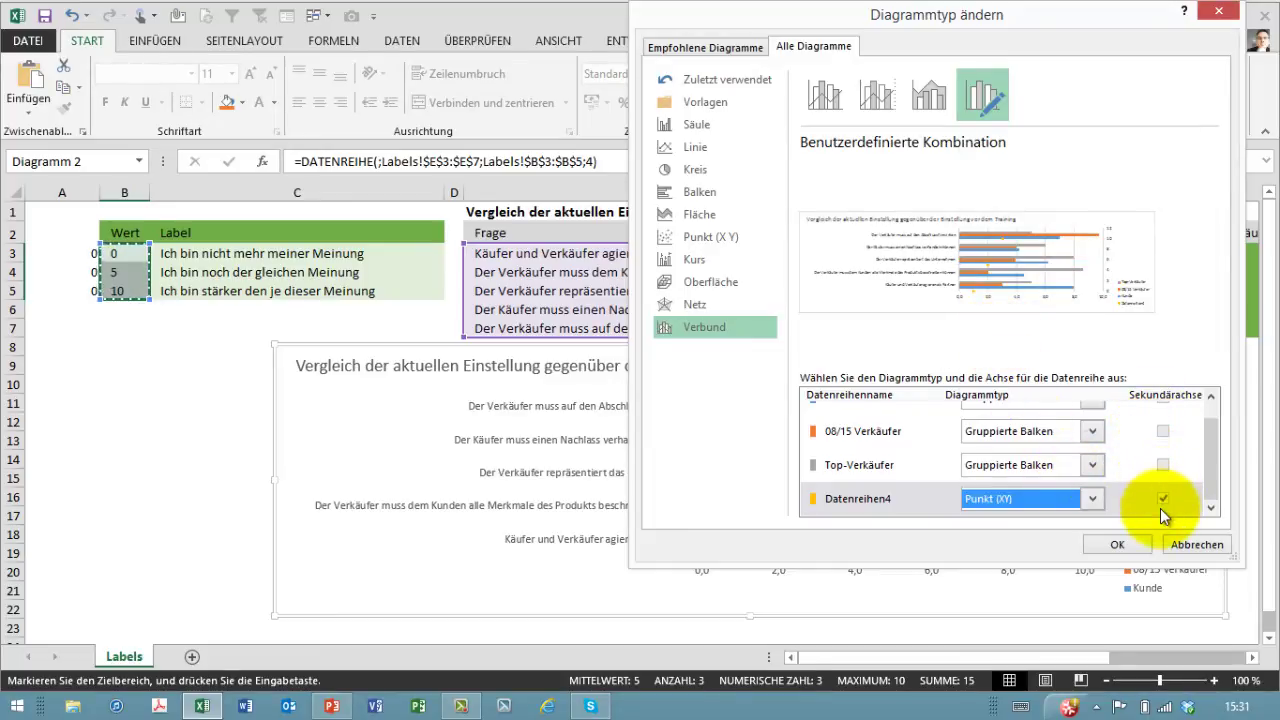
left_click(1120, 542)
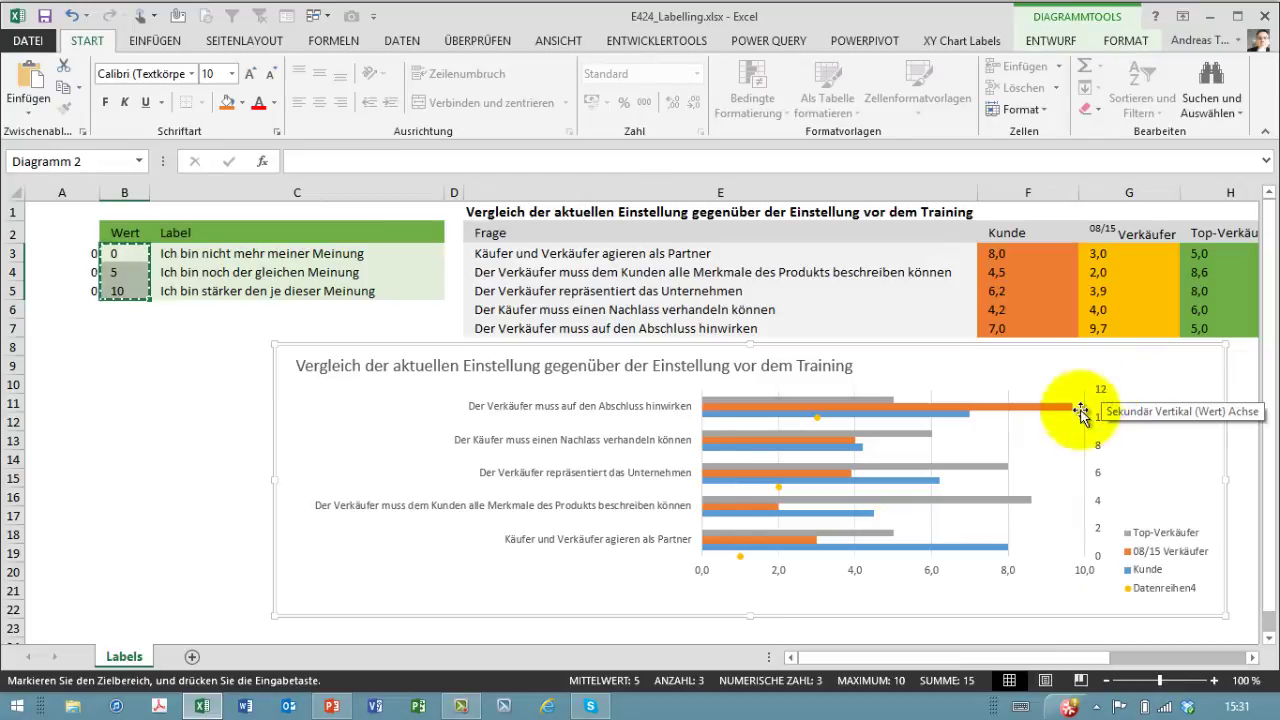
In Select Data, set Datenreihen4's X values to Labels!$B$3:$B$5 and Y values to Labels!$A$3:$A$5
left_click(744, 563)
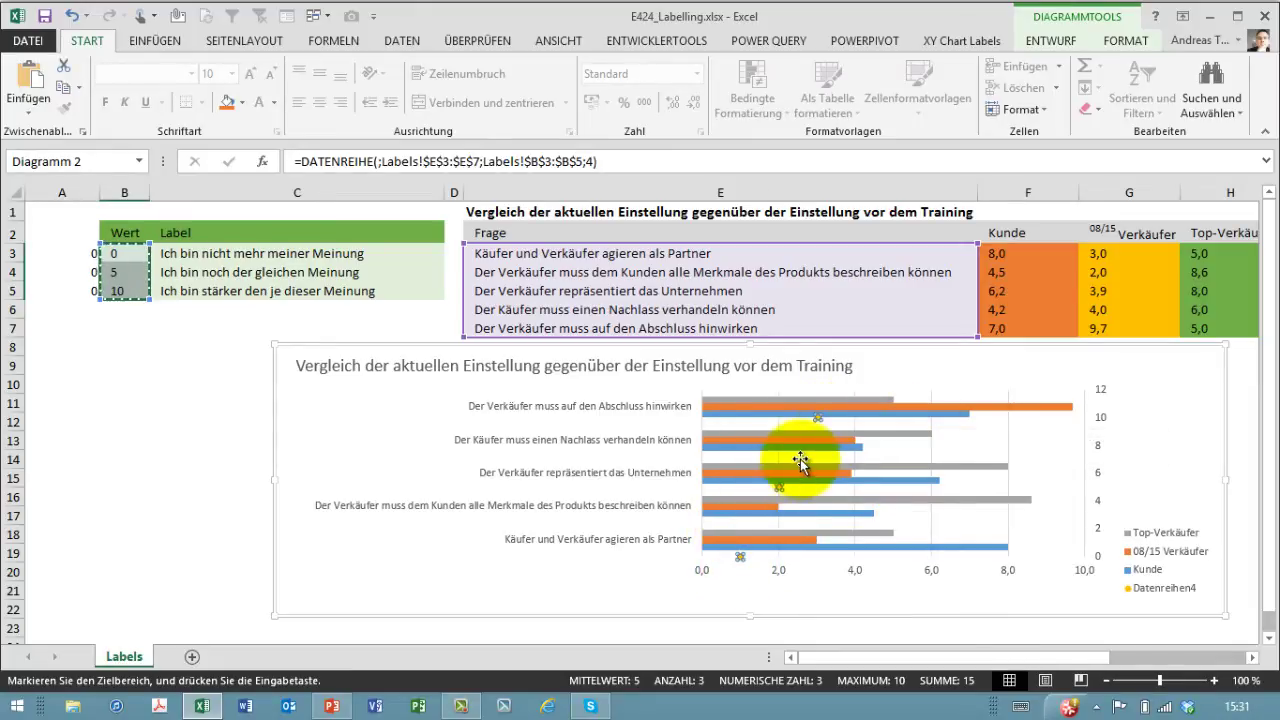
left_click(1063, 45)
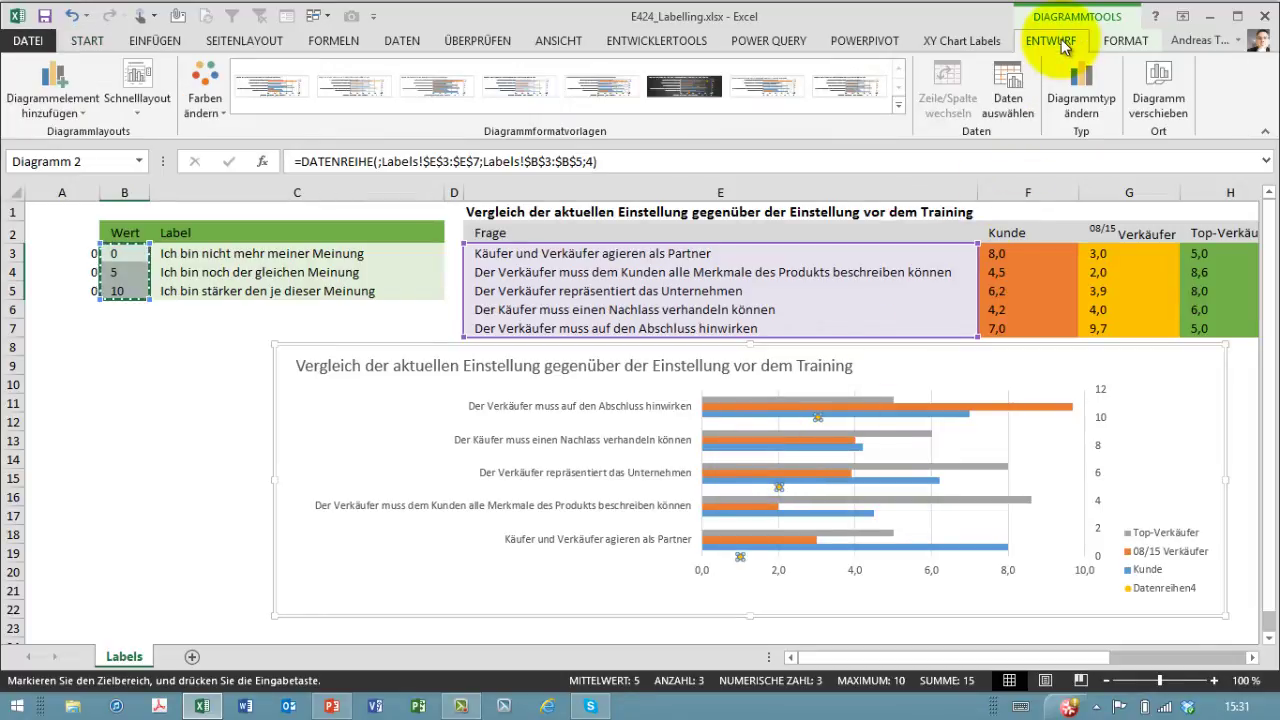
left_click(1020, 78)
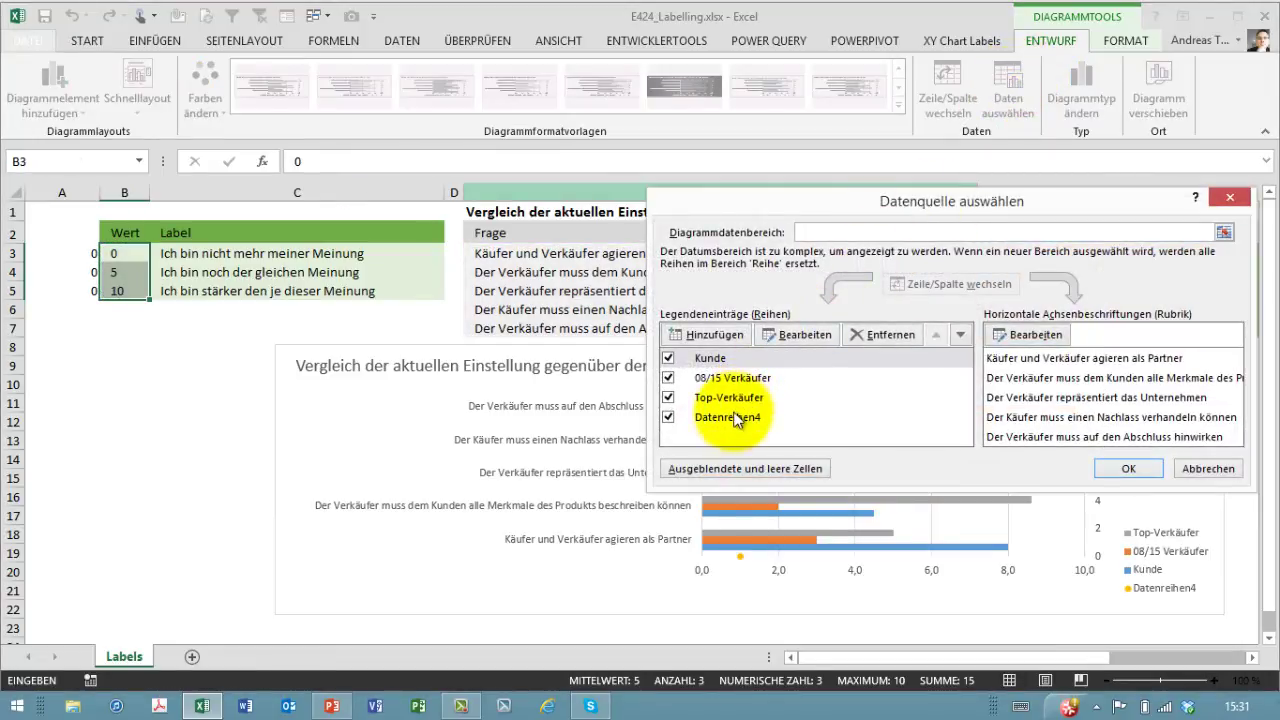
left_click(733, 418)
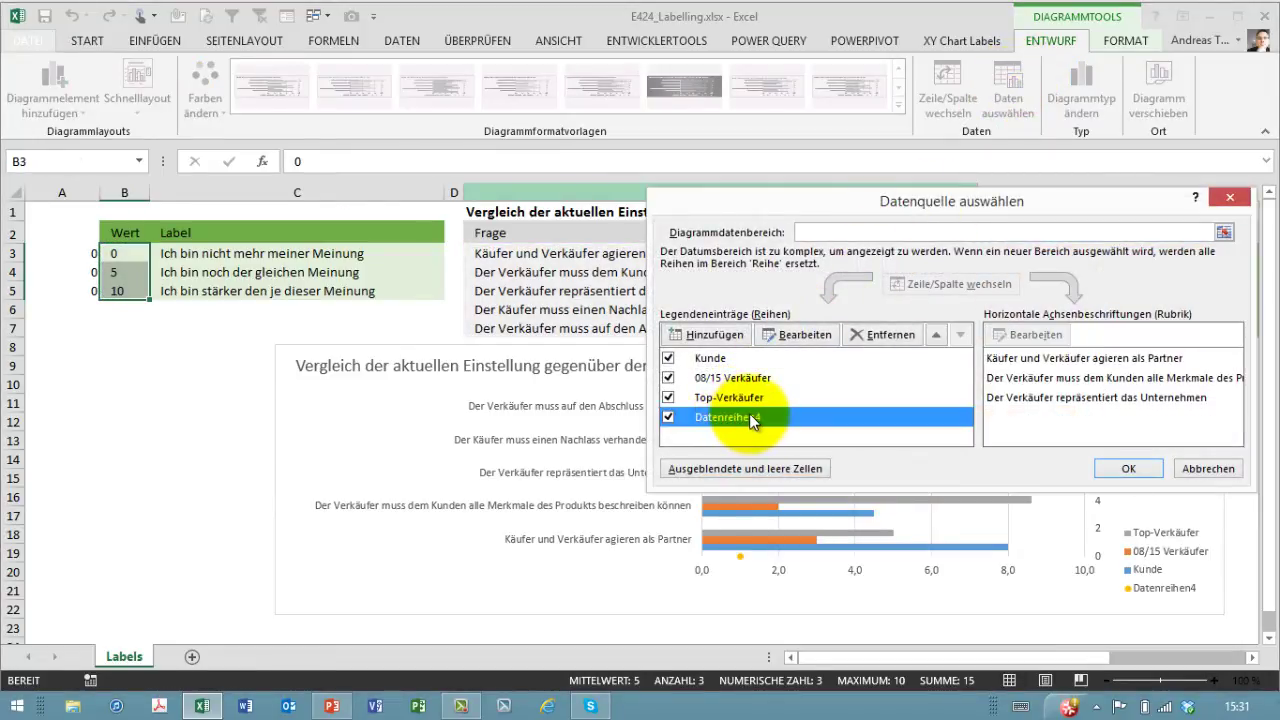
left_click(783, 334)
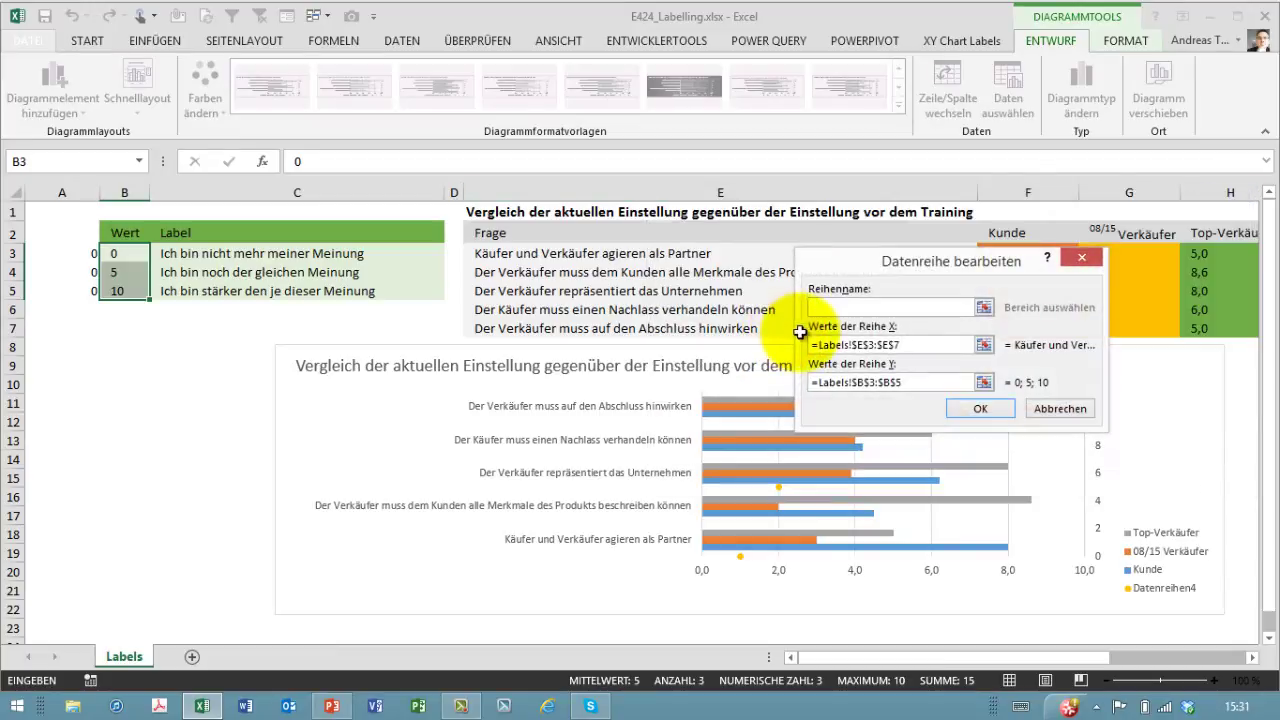
left_click(820, 345)
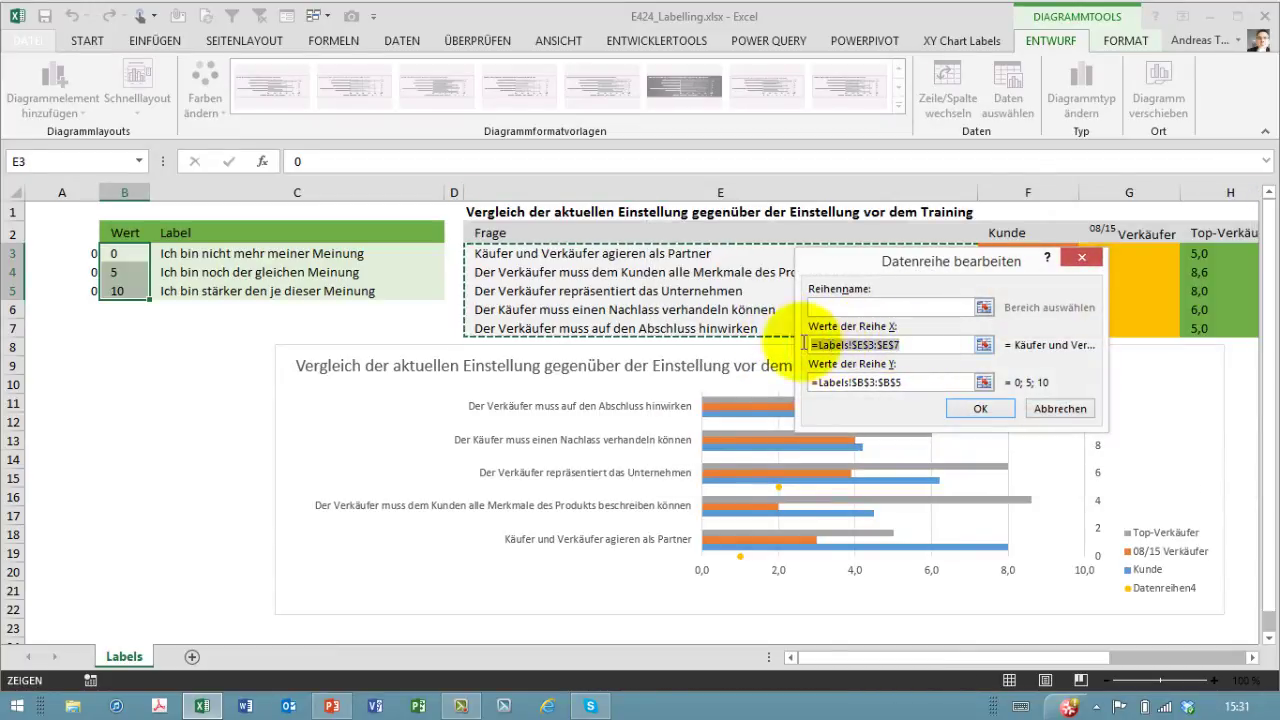
key("BackSpace")
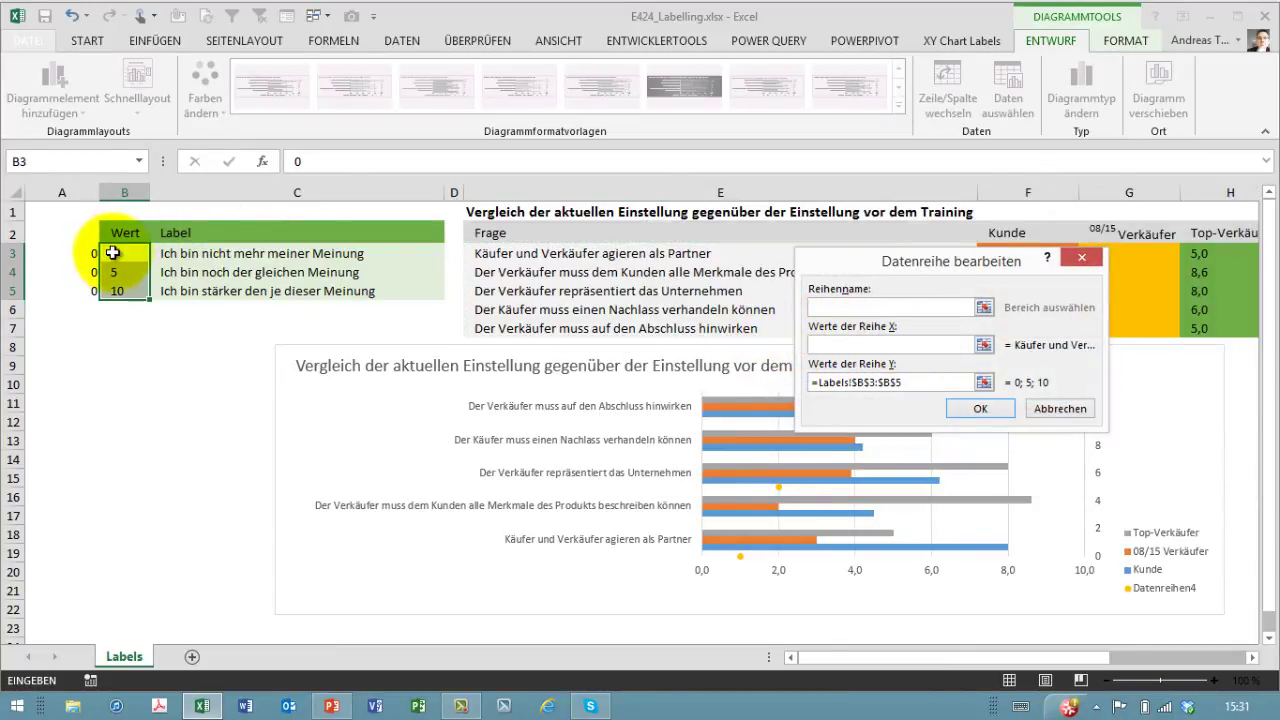
left_click_drag(113, 253, 115, 291)
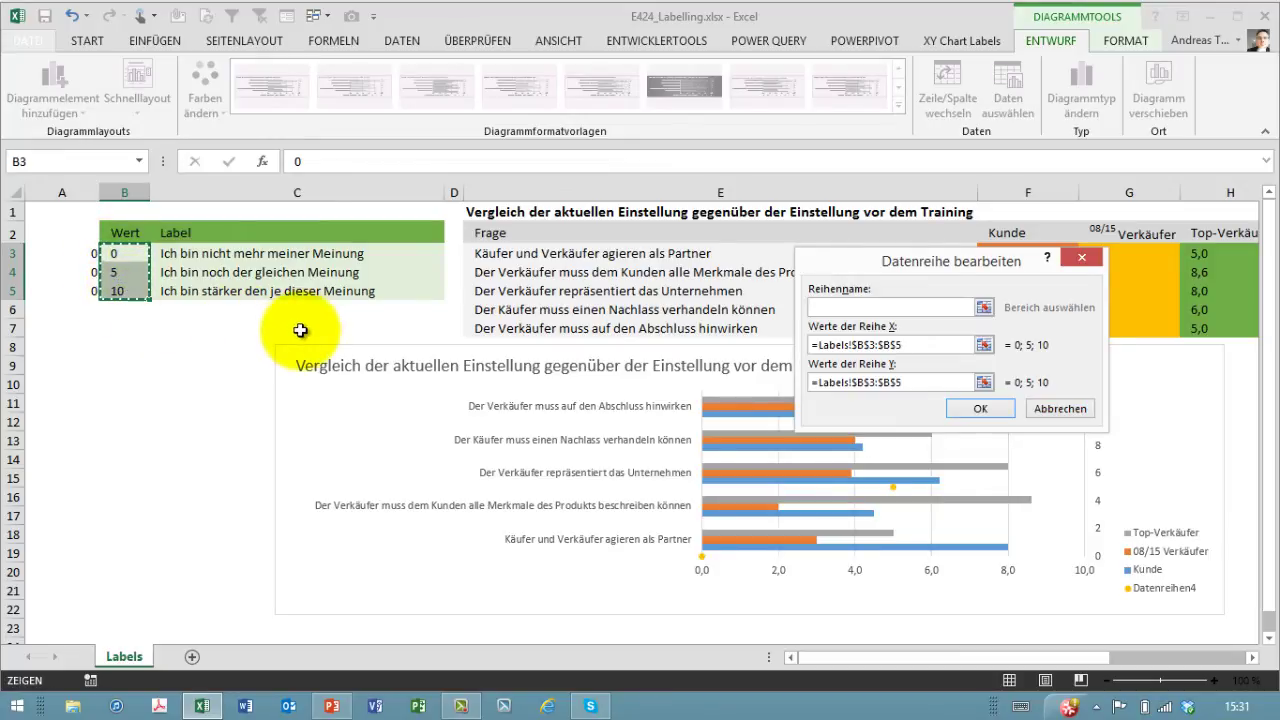
left_click_drag(906, 383, 775, 378)
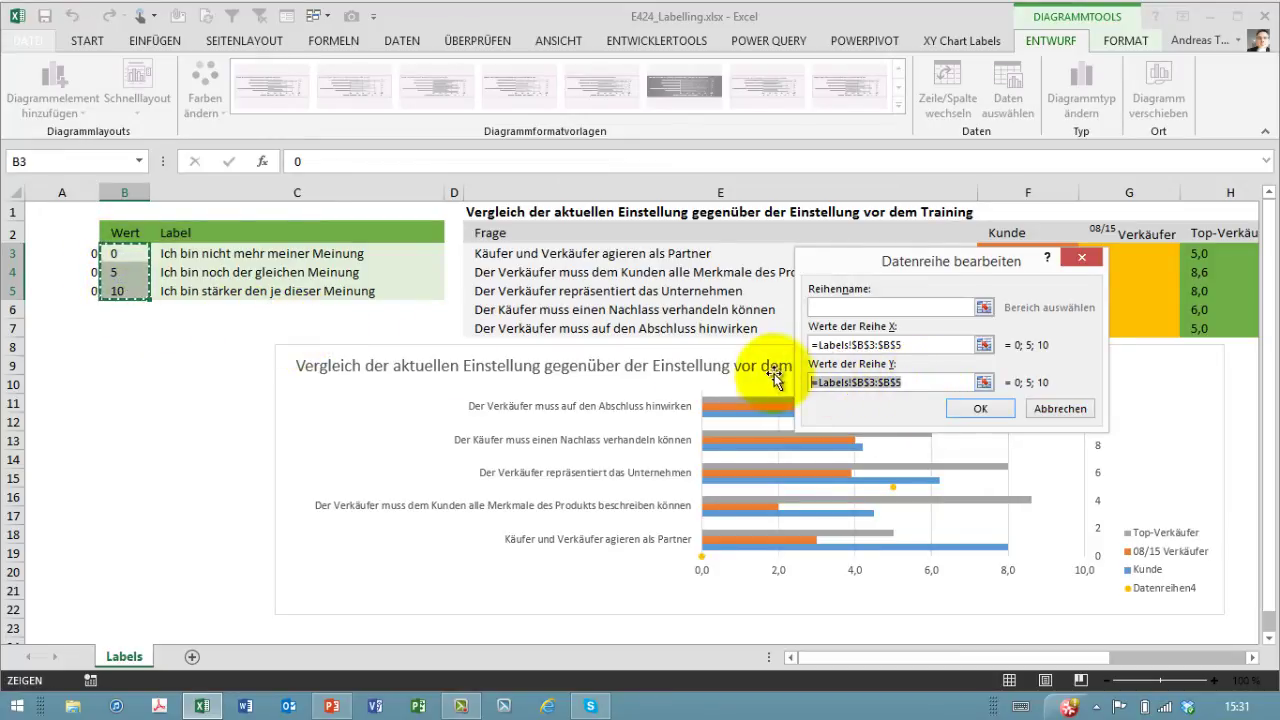
left_click_drag(62, 253, 78, 291)
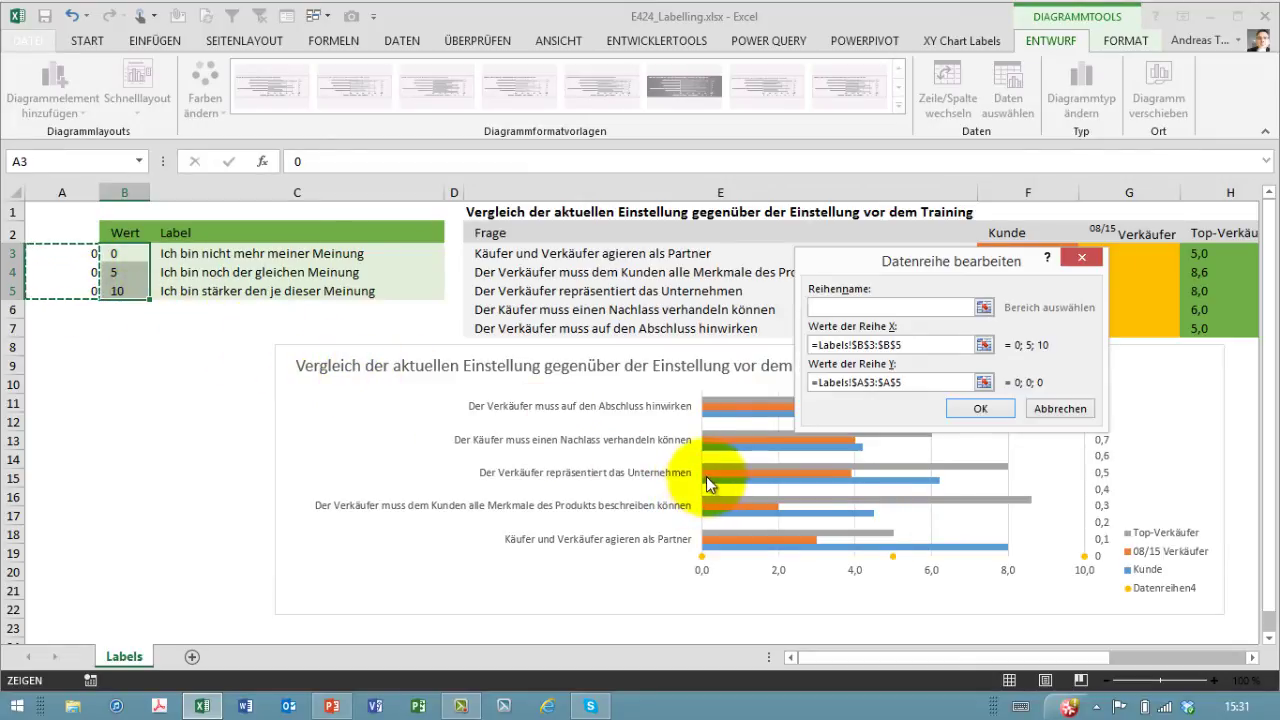
left_click(968, 406)
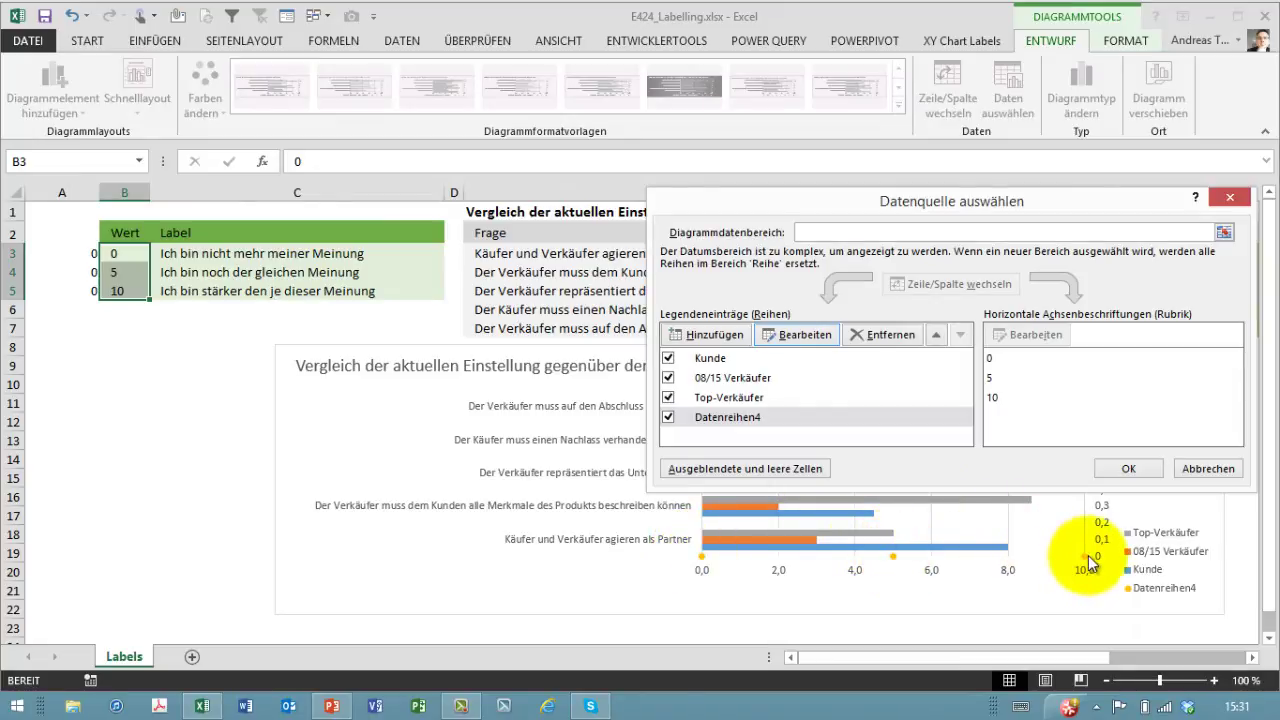
left_click(1128, 469)
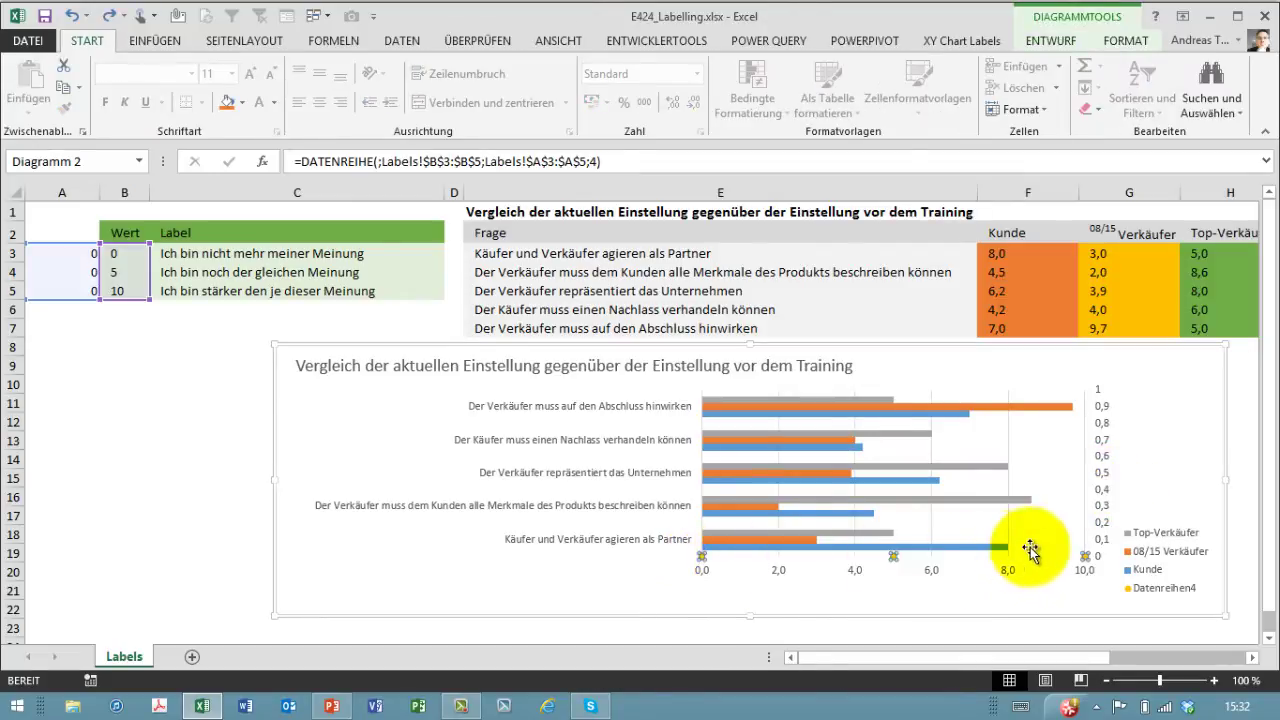
mouse_move(960, 547)
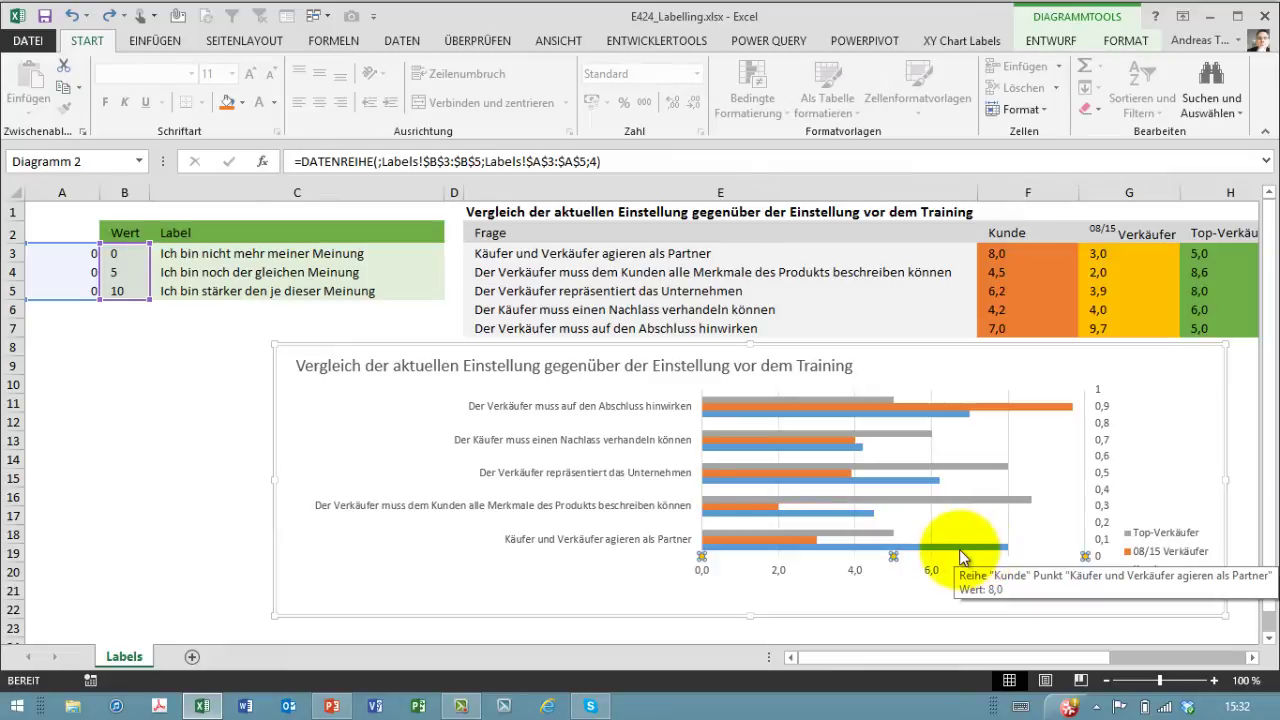
Delete the 0–1 secondary vertical axis and the Datenreihen4 legend entry
left_click(1086, 520)
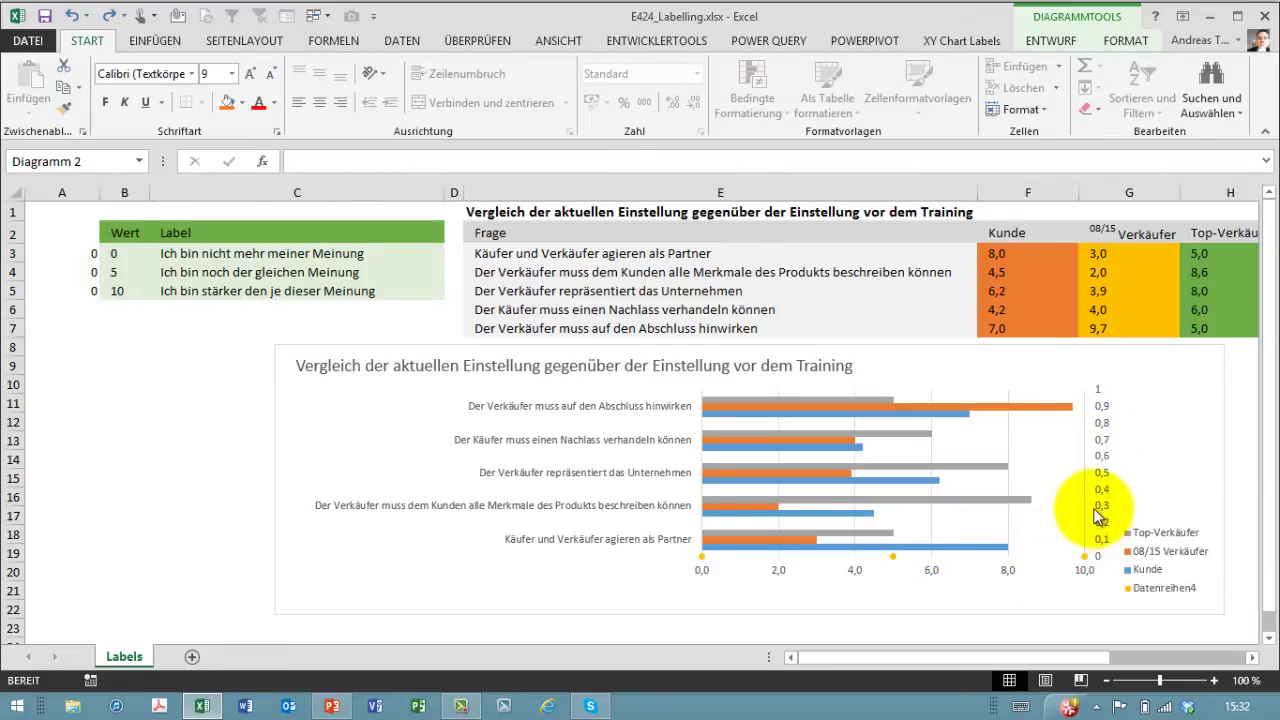
key("Delete")
left_click(1157, 592)
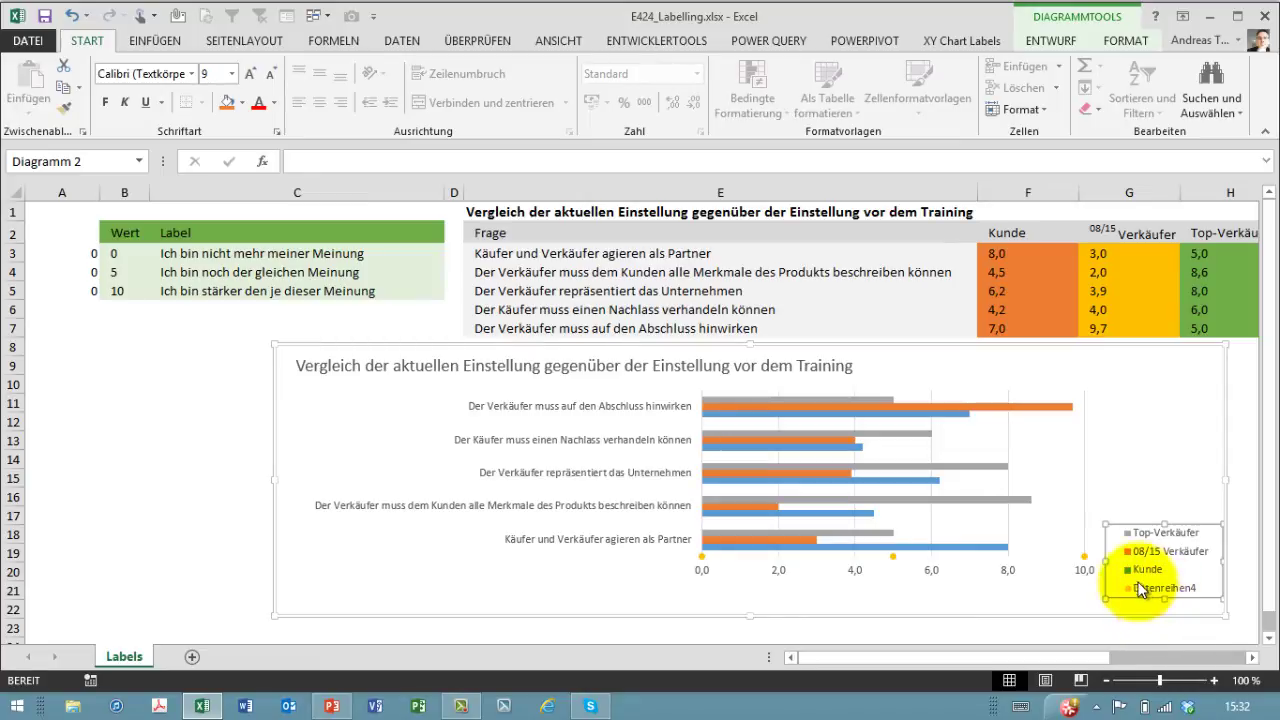
left_click(1155, 590)
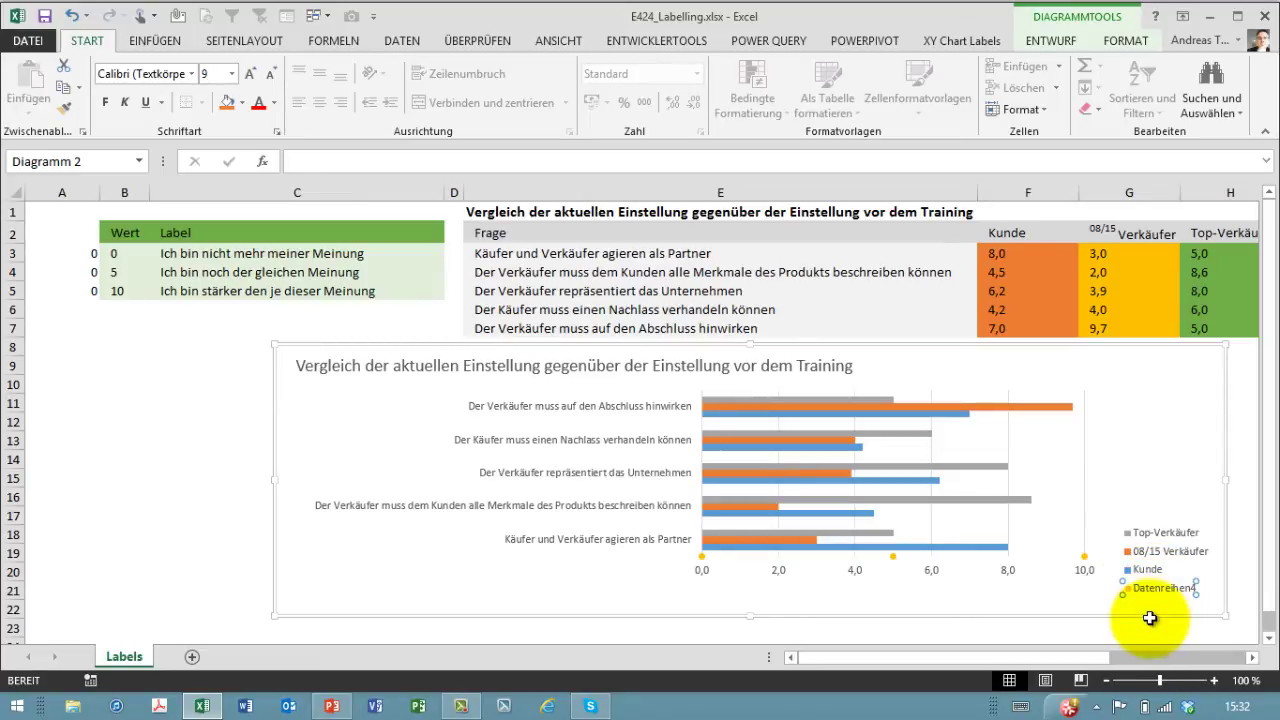
key("Delete")
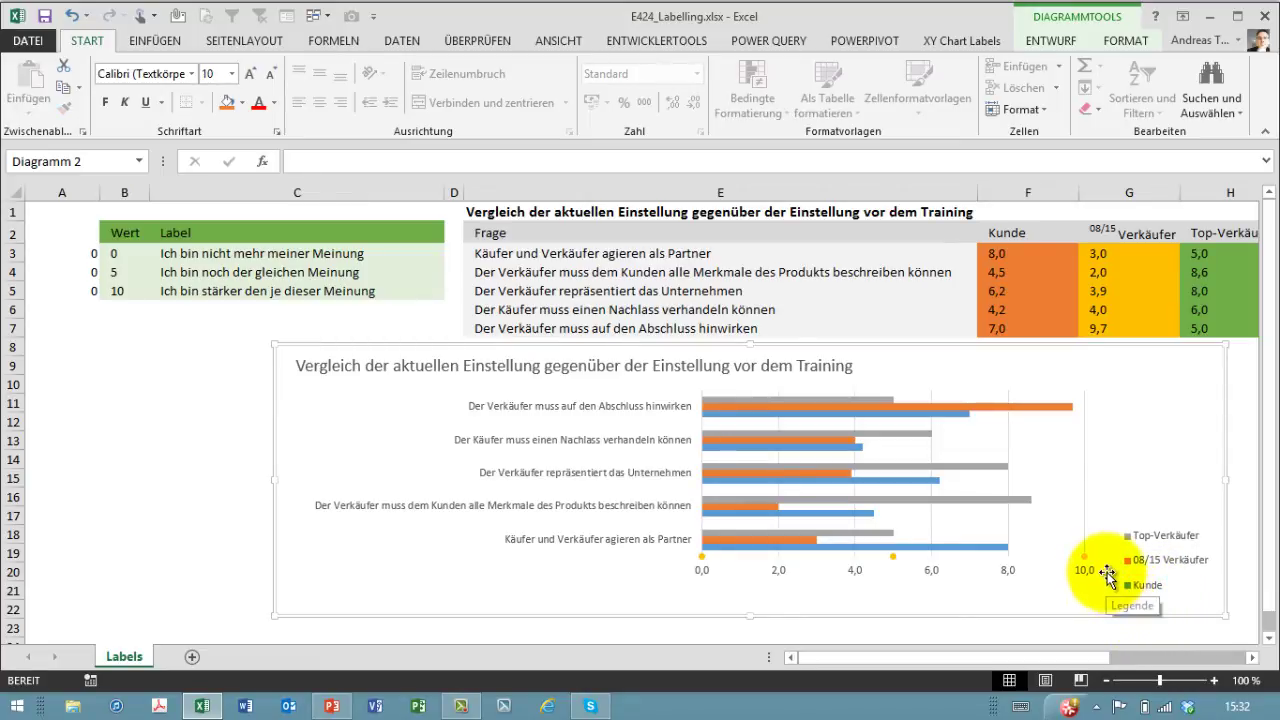
left_click(1087, 559)
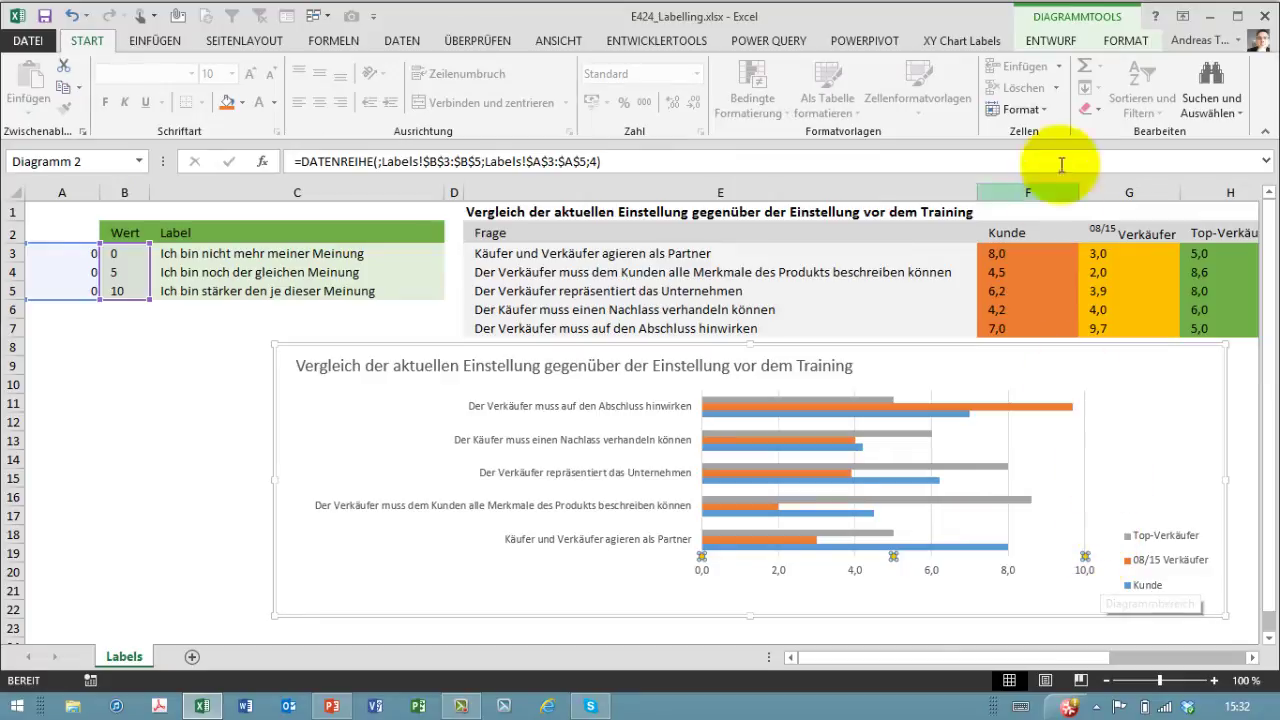
Add XY Chart Labels to Datenreihen4 using the texts in C3:C5, positioned Below
left_click(958, 45)
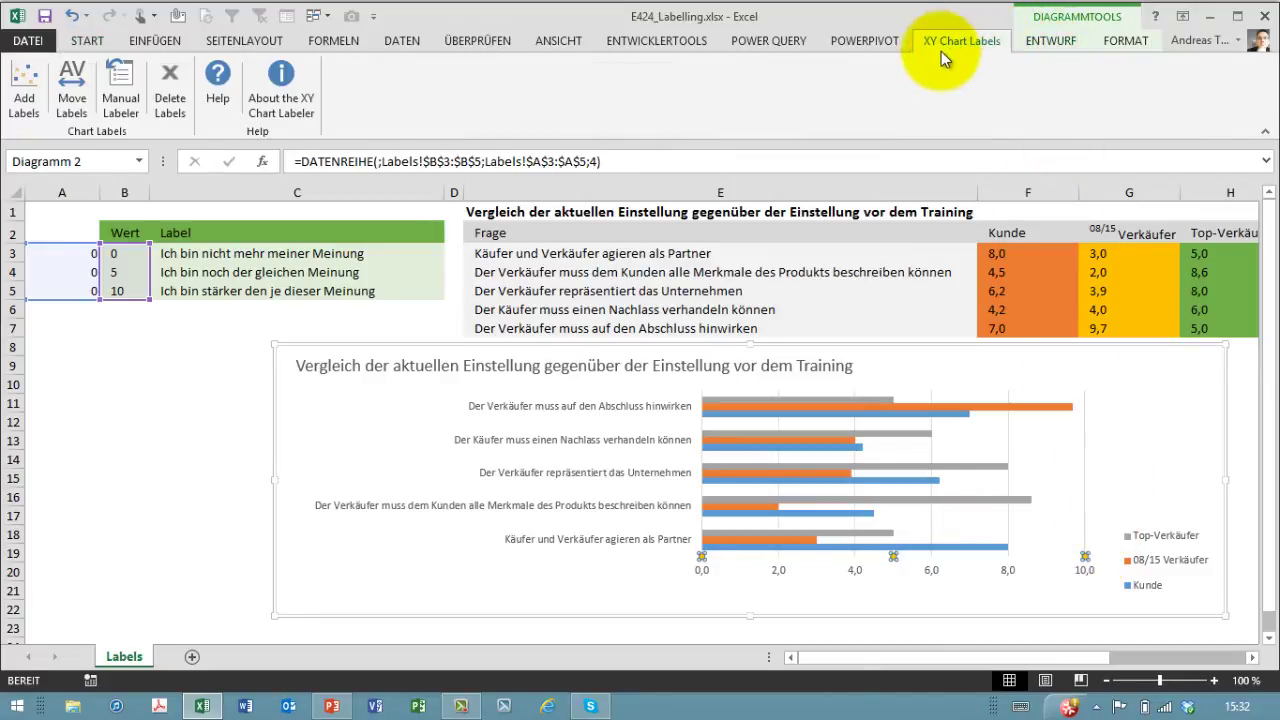
left_click(25, 88)
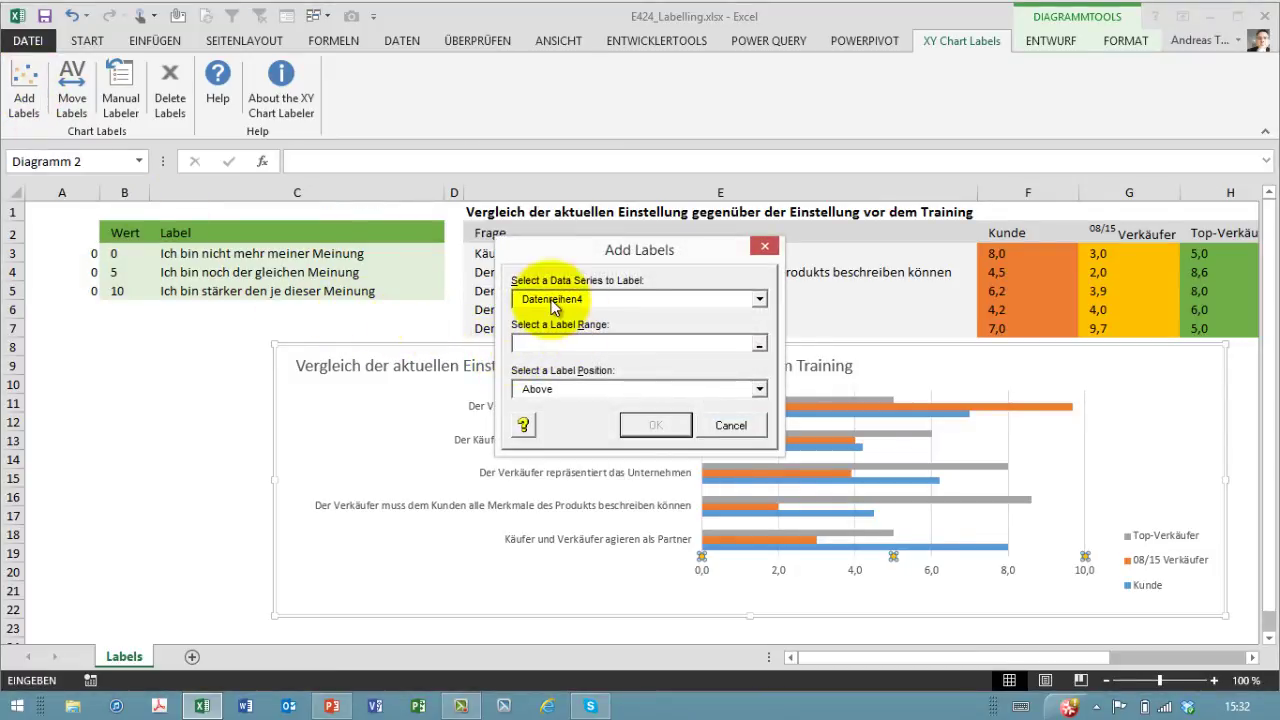
left_click_drag(322, 254, 313, 290)
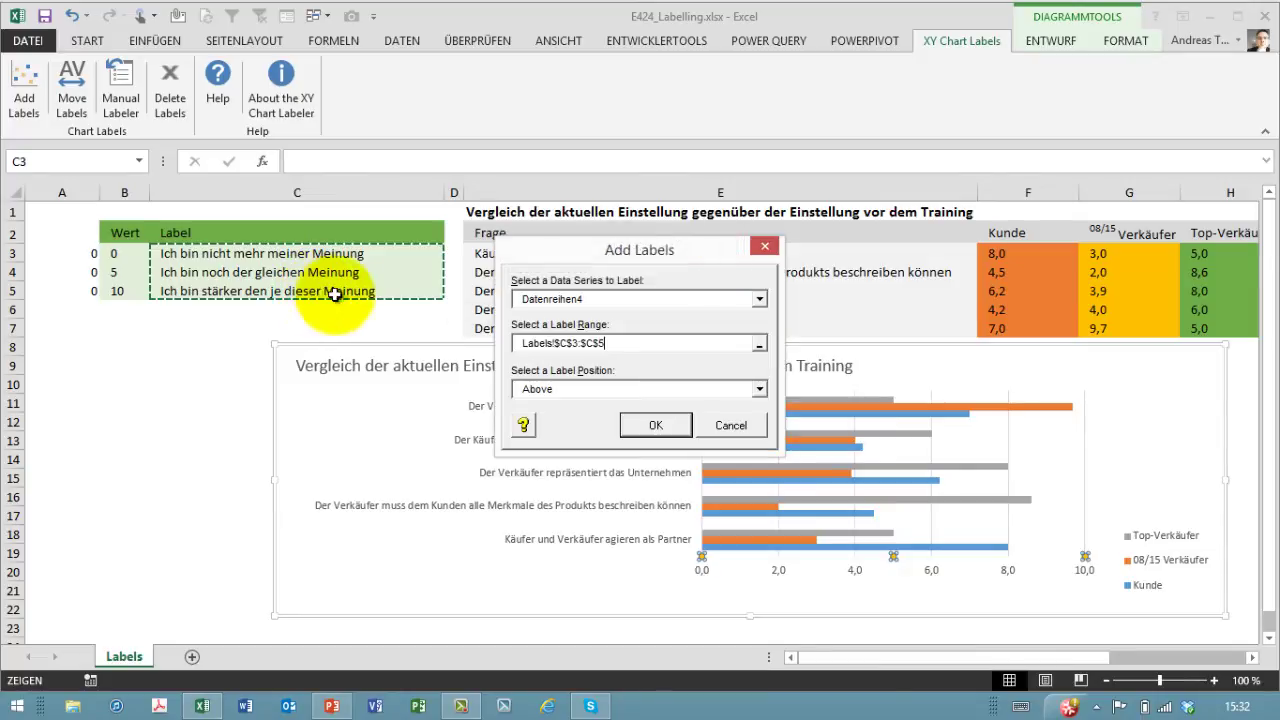
left_click(568, 394)
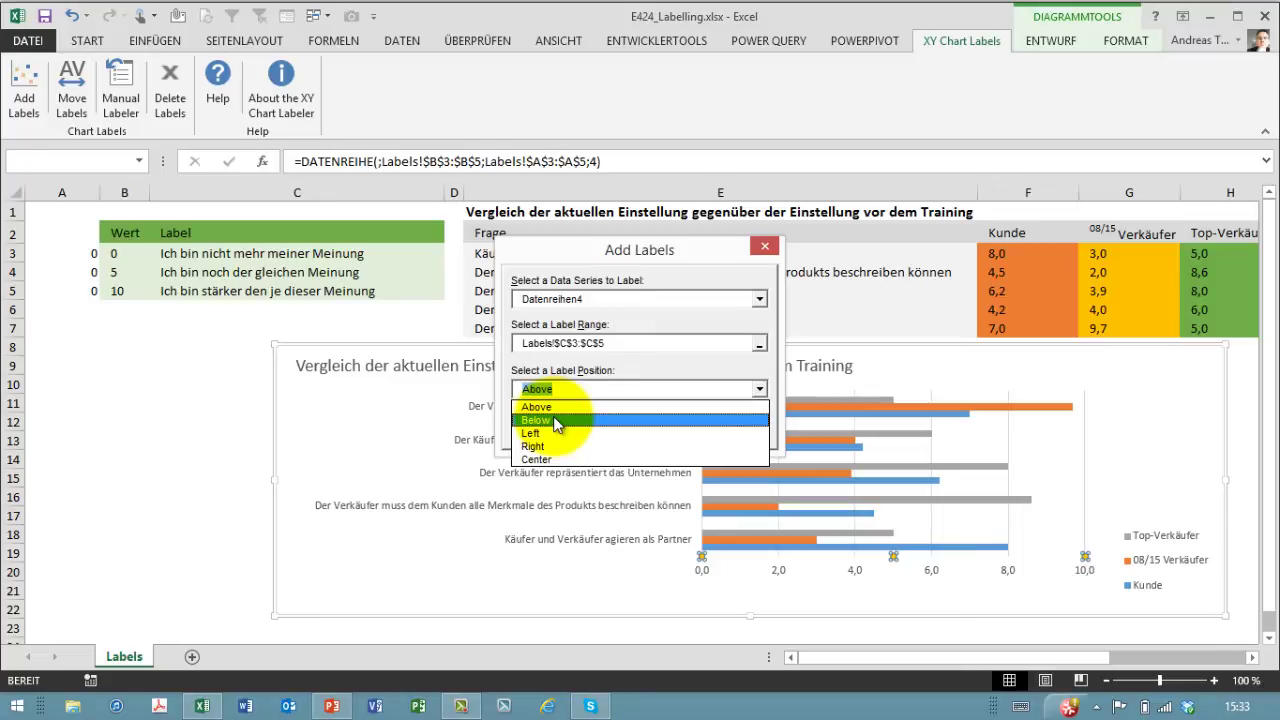
left_click(556, 419)
left_click(668, 430)
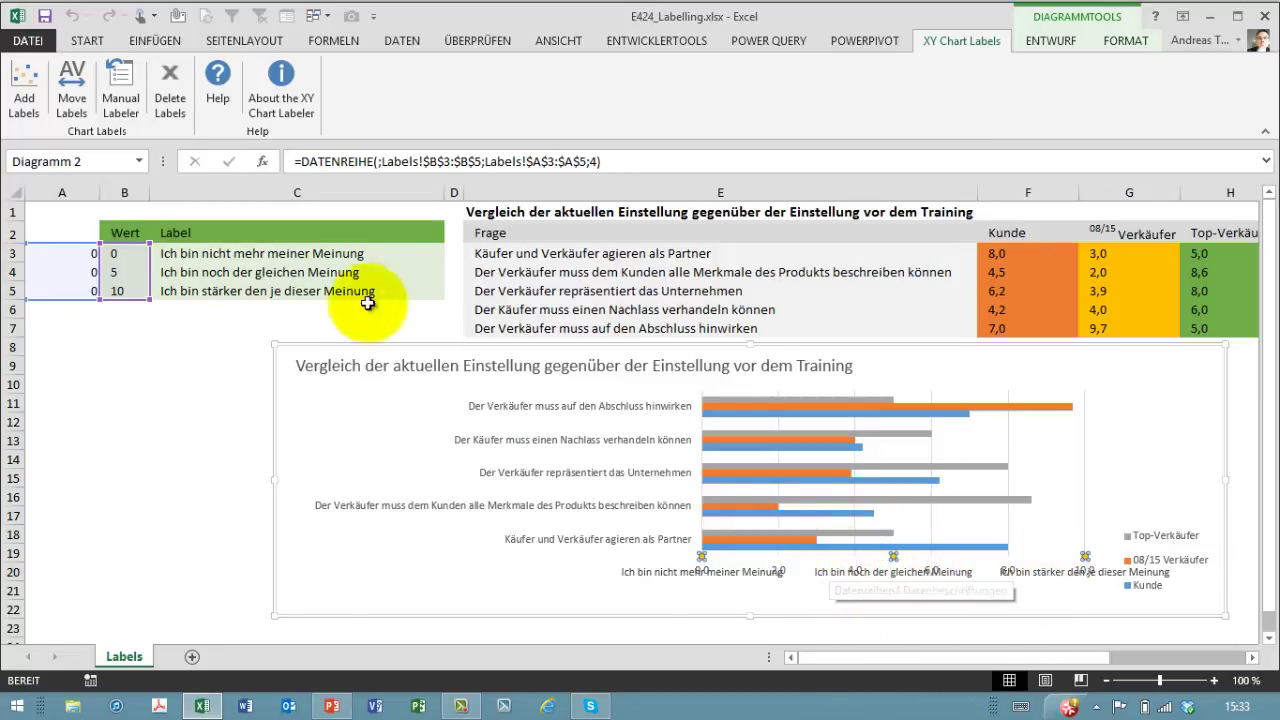
Move the custom opinion labels 10 points down so they sit below the axis numbers
left_click(81, 103)
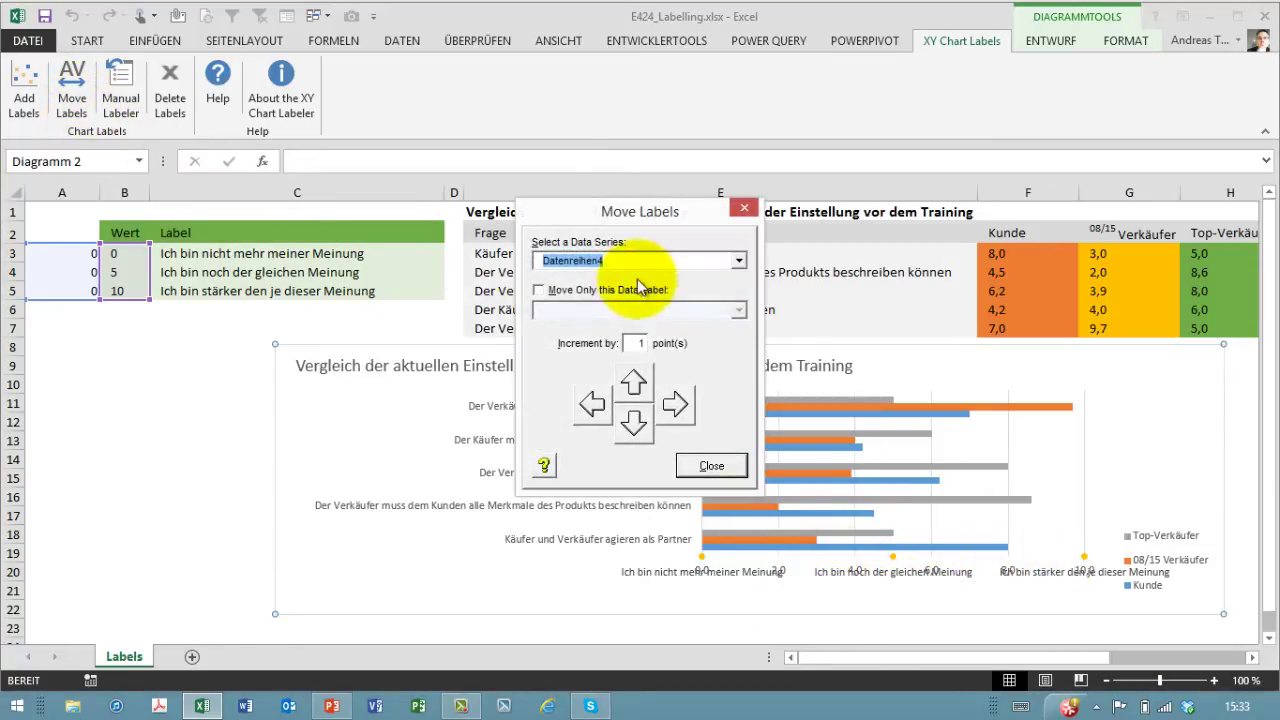
left_click(642, 343)
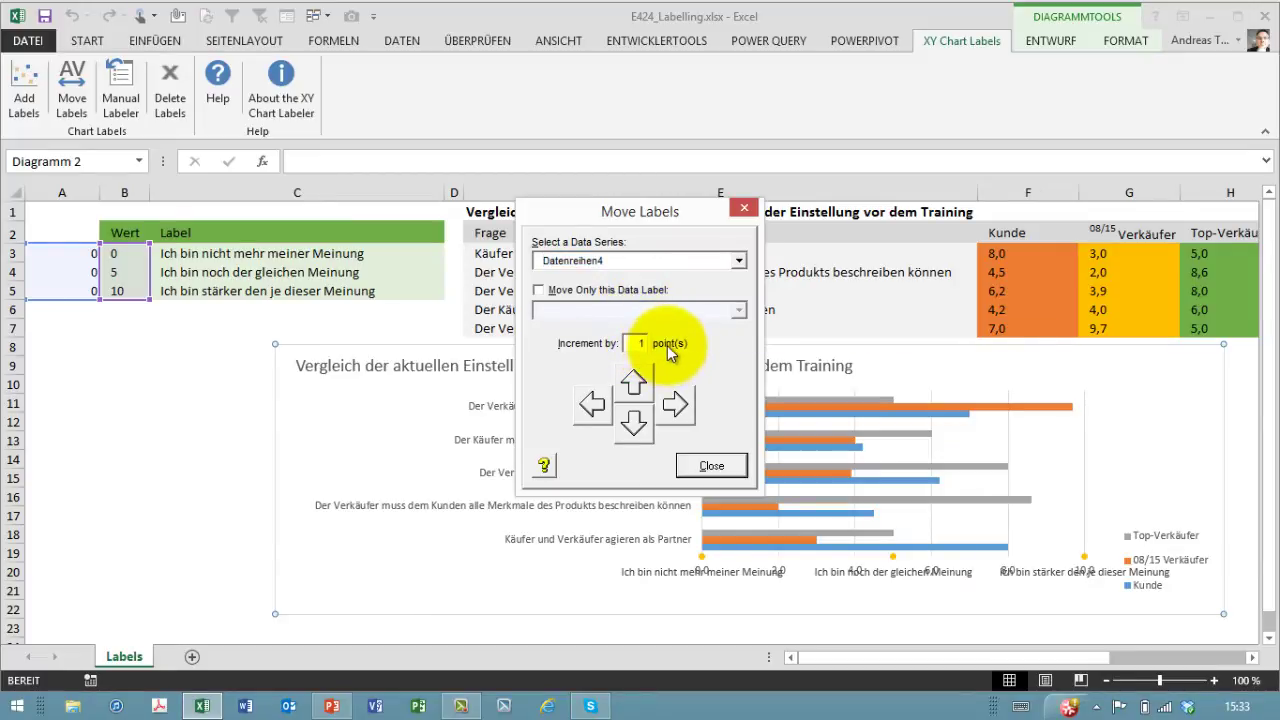
type("0")
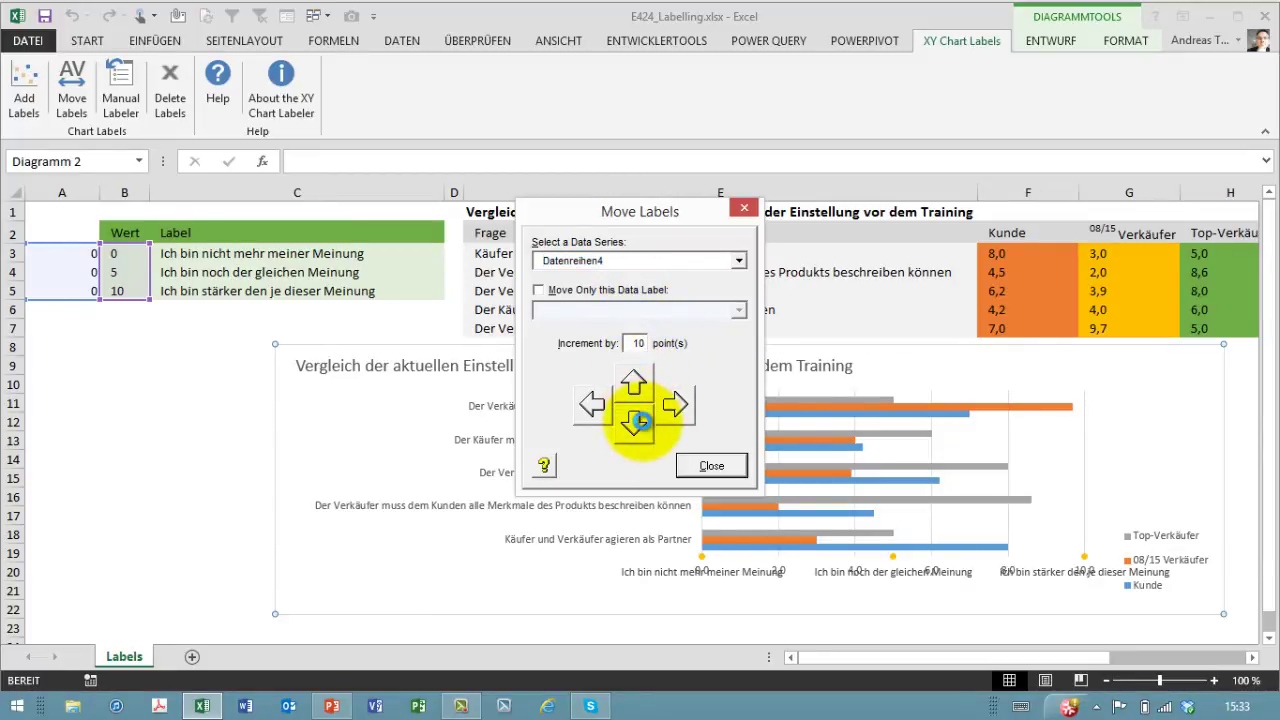
left_click(644, 428)
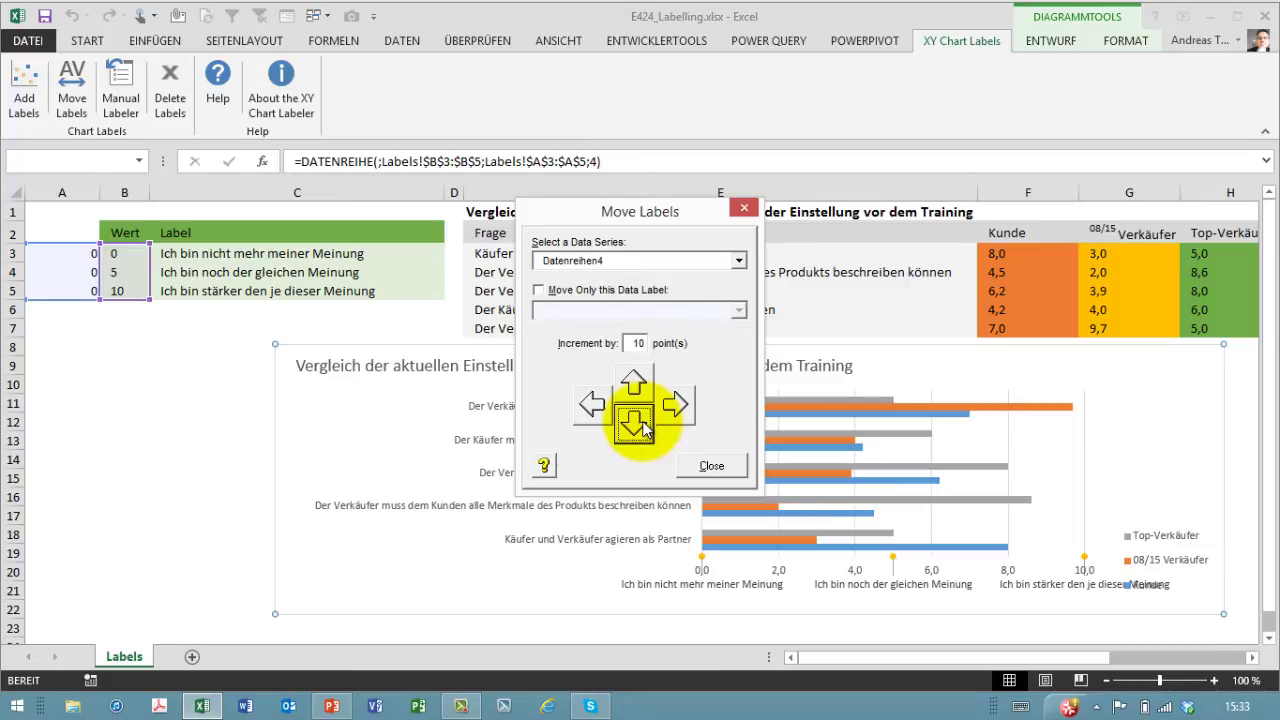
left_click(708, 466)
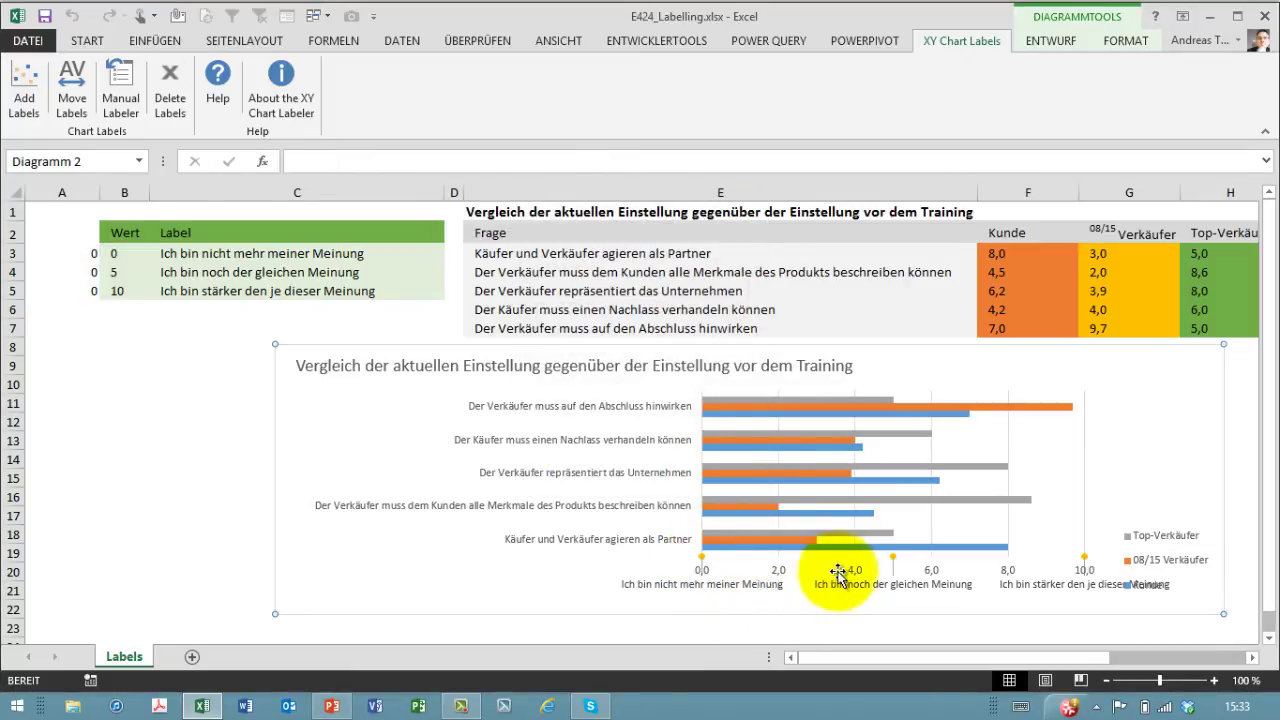
Set the Datenreihen4 helper series markers to no fill and no border line
left_click(893, 575)
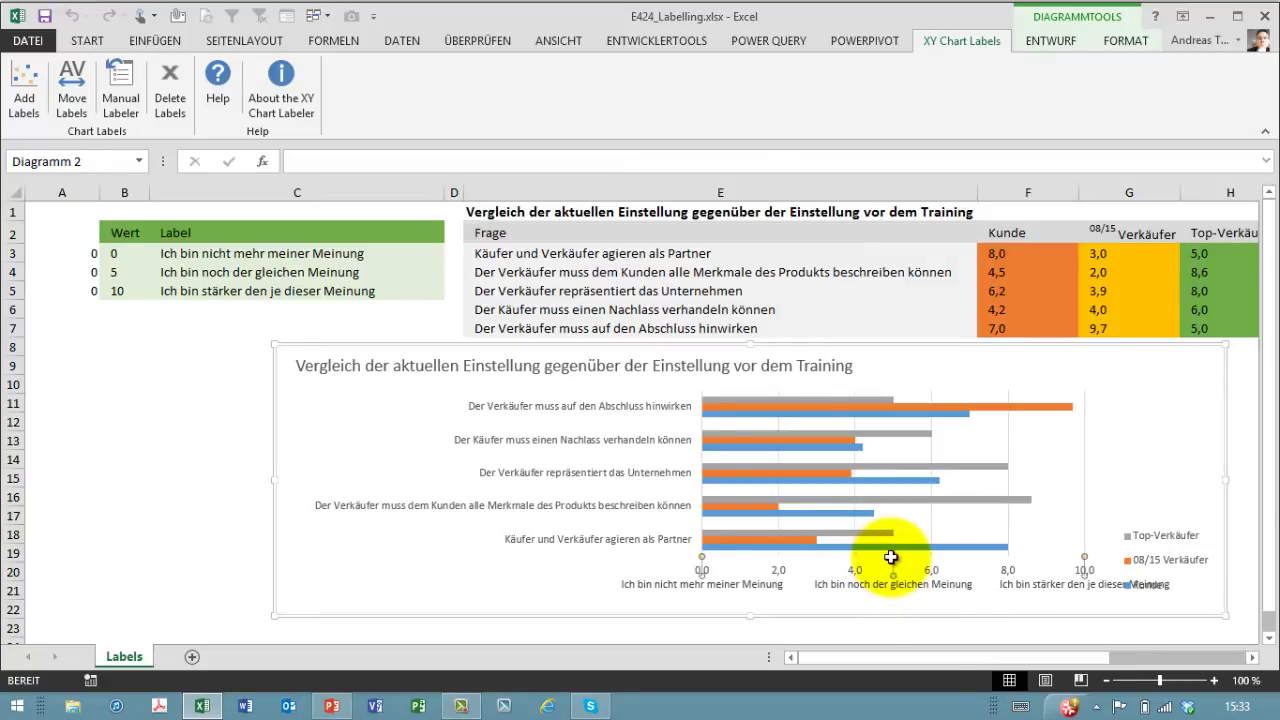
left_click(891, 557)
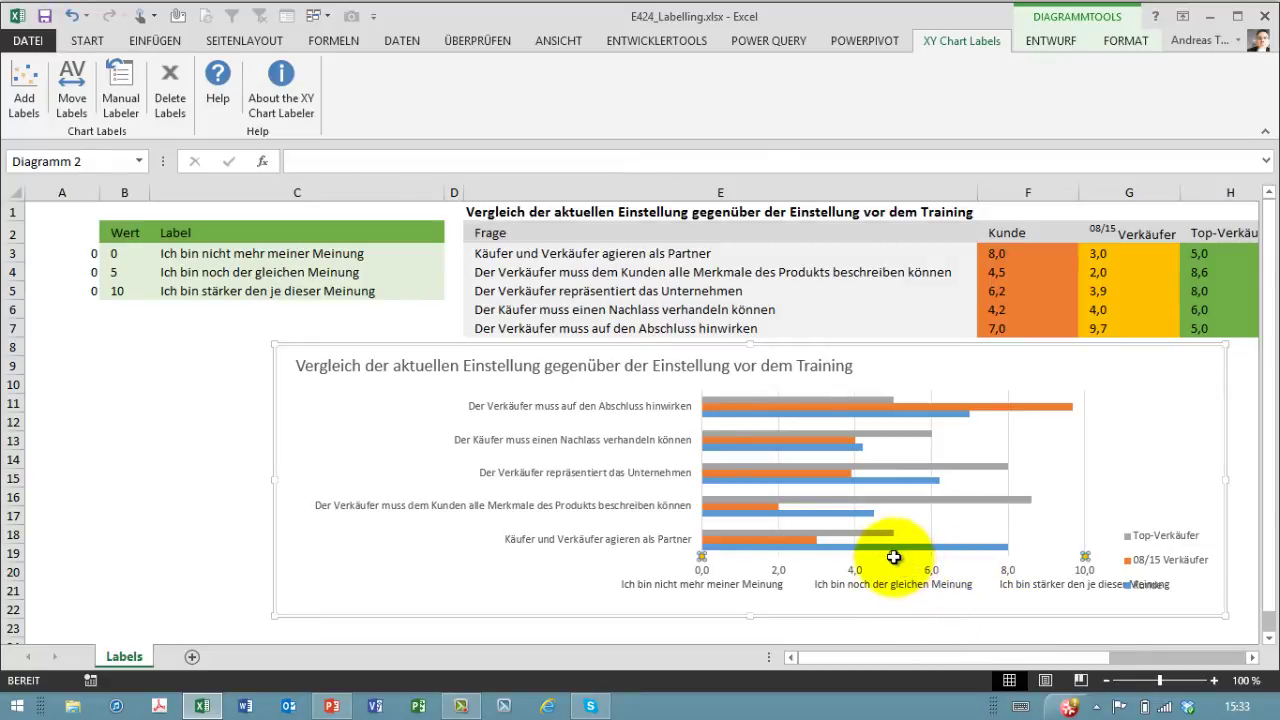
left_click(893, 557)
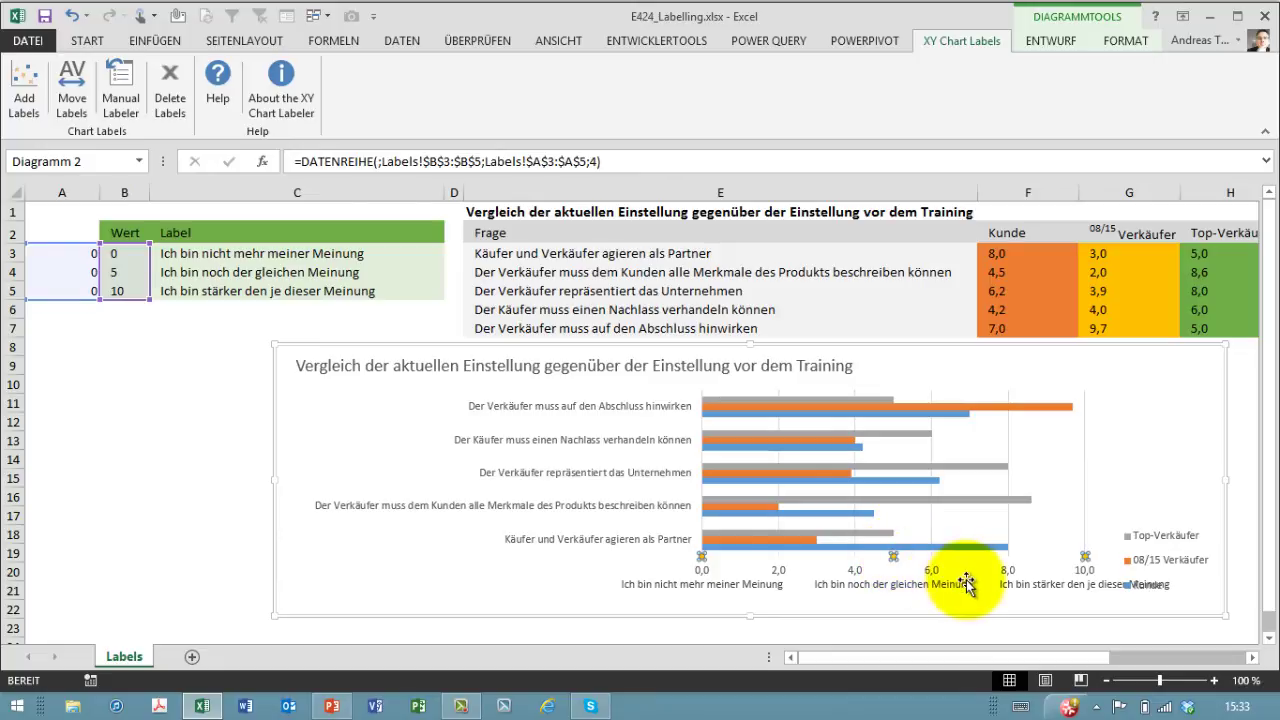
double_click(908, 554)
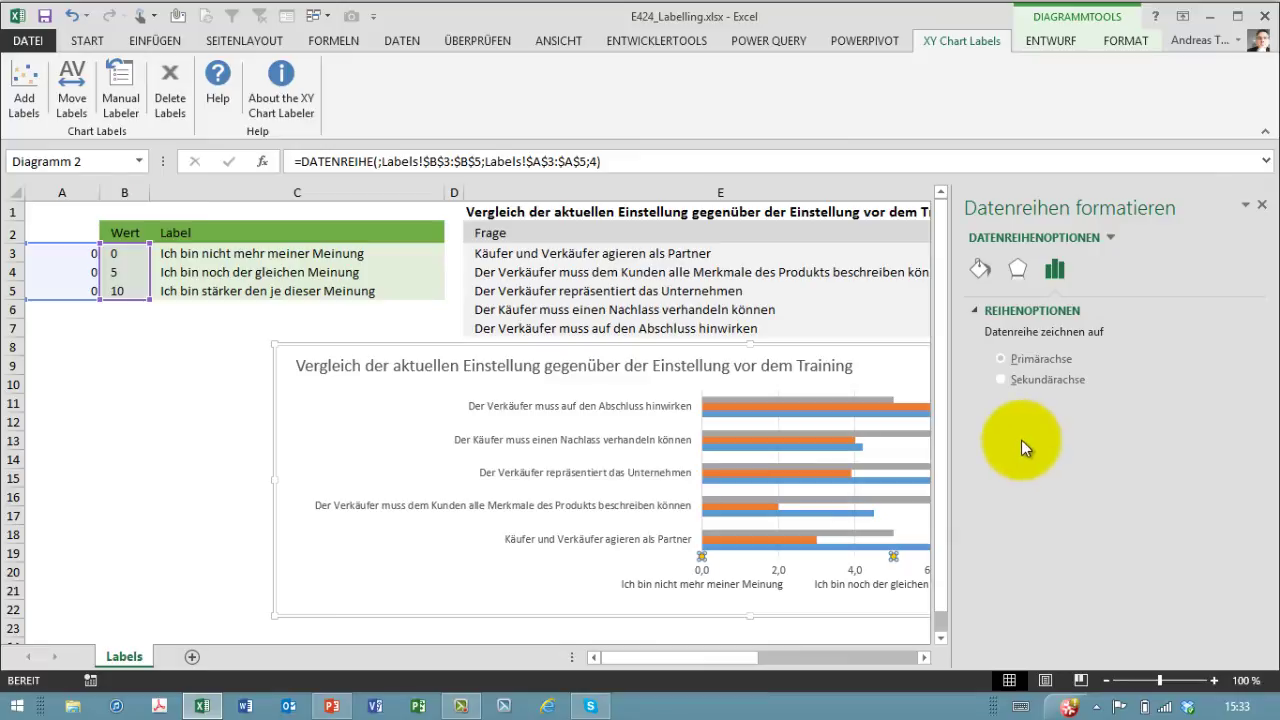
left_click(979, 268)
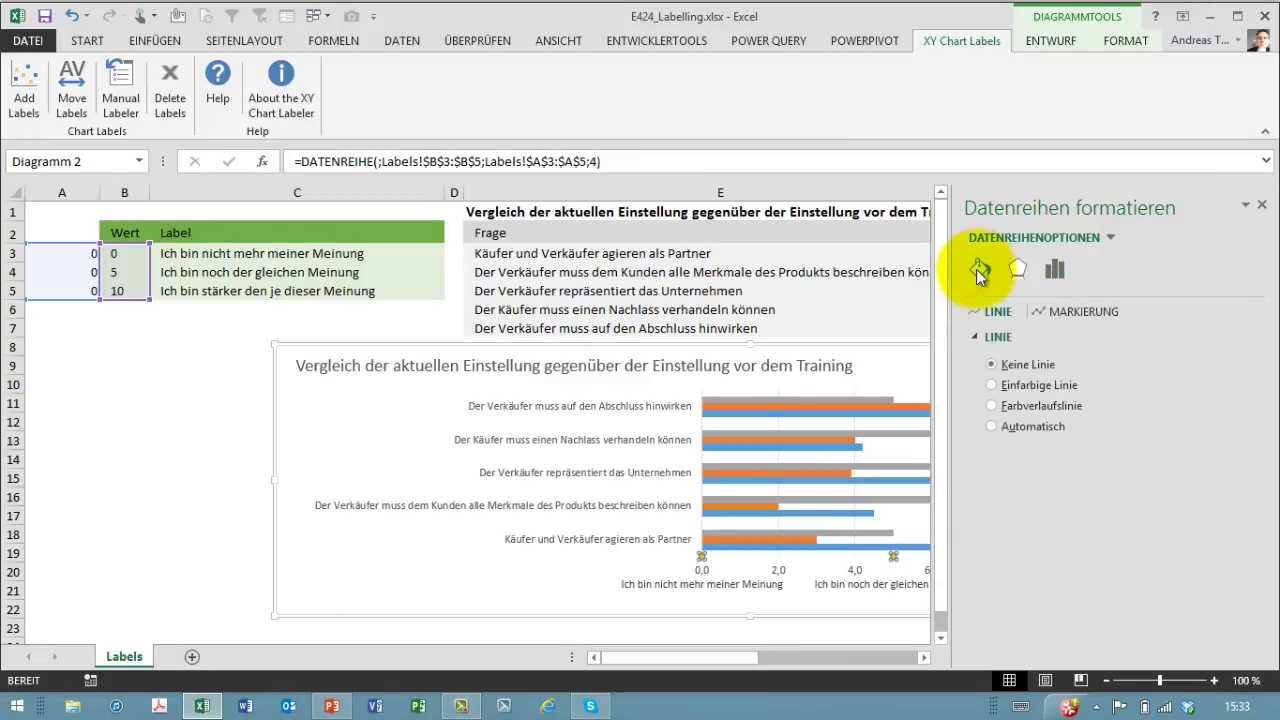
left_click(1055, 313)
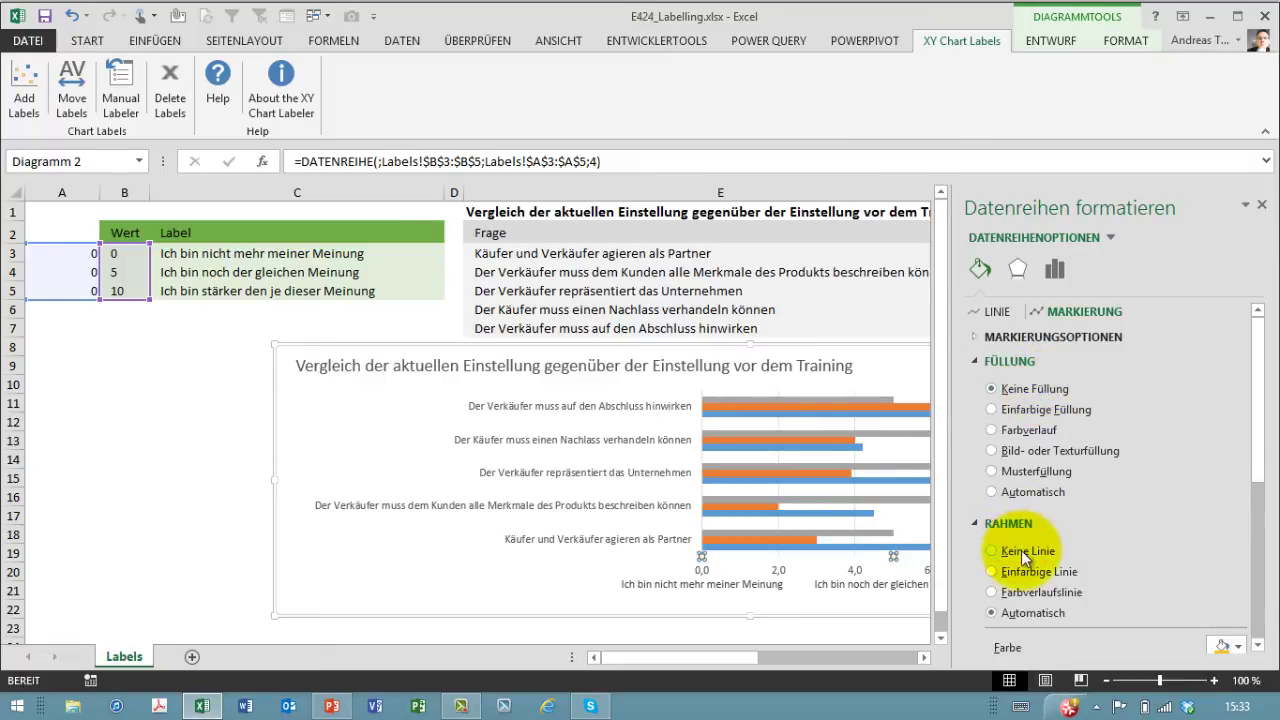
left_click(1021, 550)
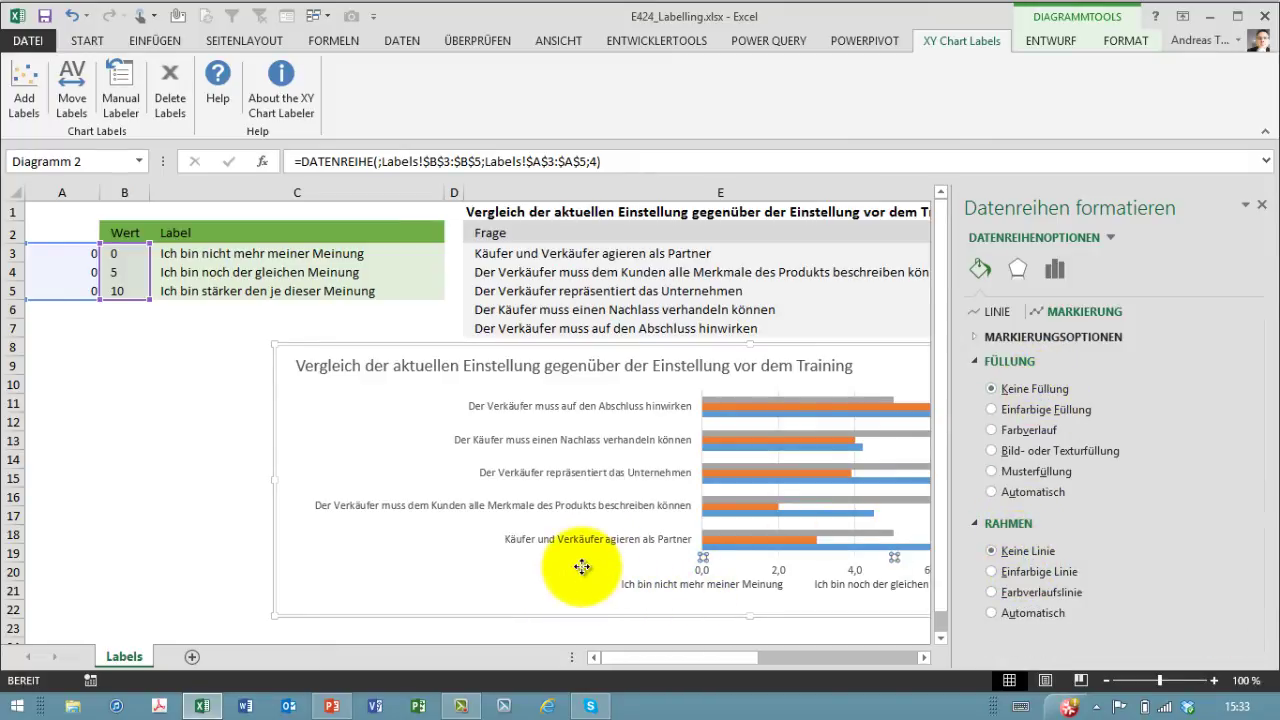
left_click(745, 568)
Set the value axis major unit to 1 and its numbers to 0 decimal places
right_click(752, 567)
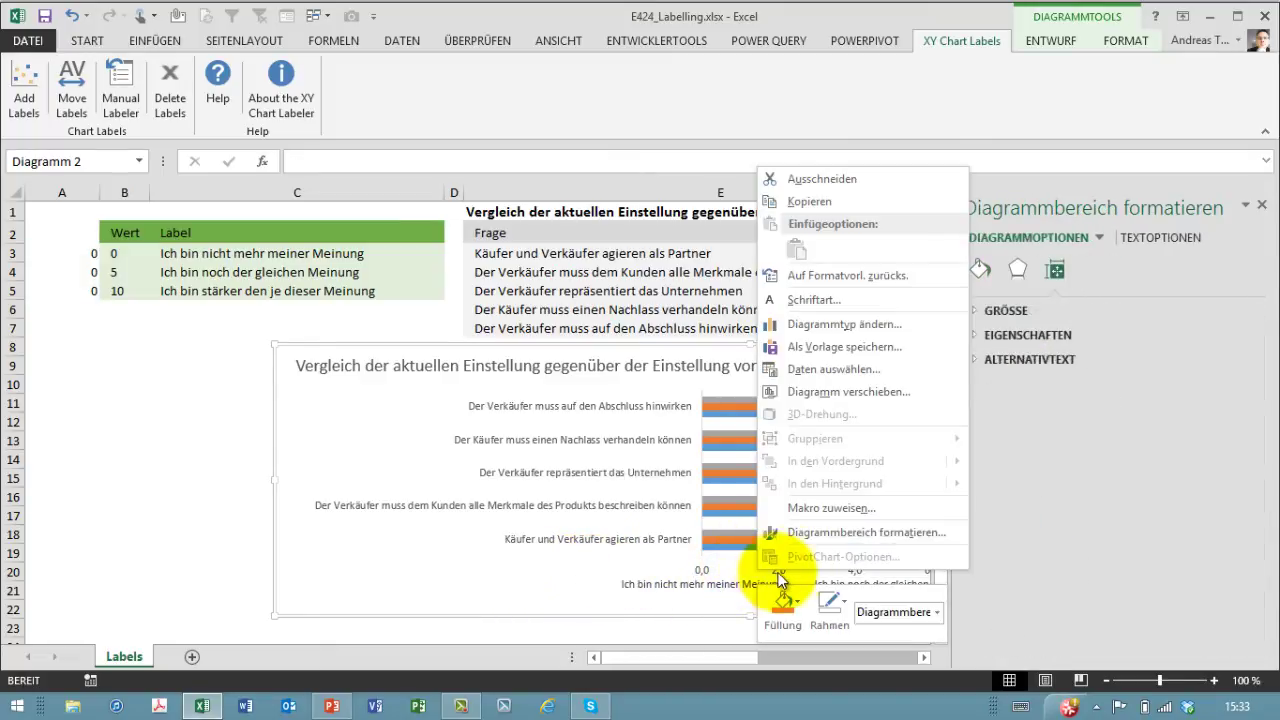
right_click(706, 567)
left_click(786, 554)
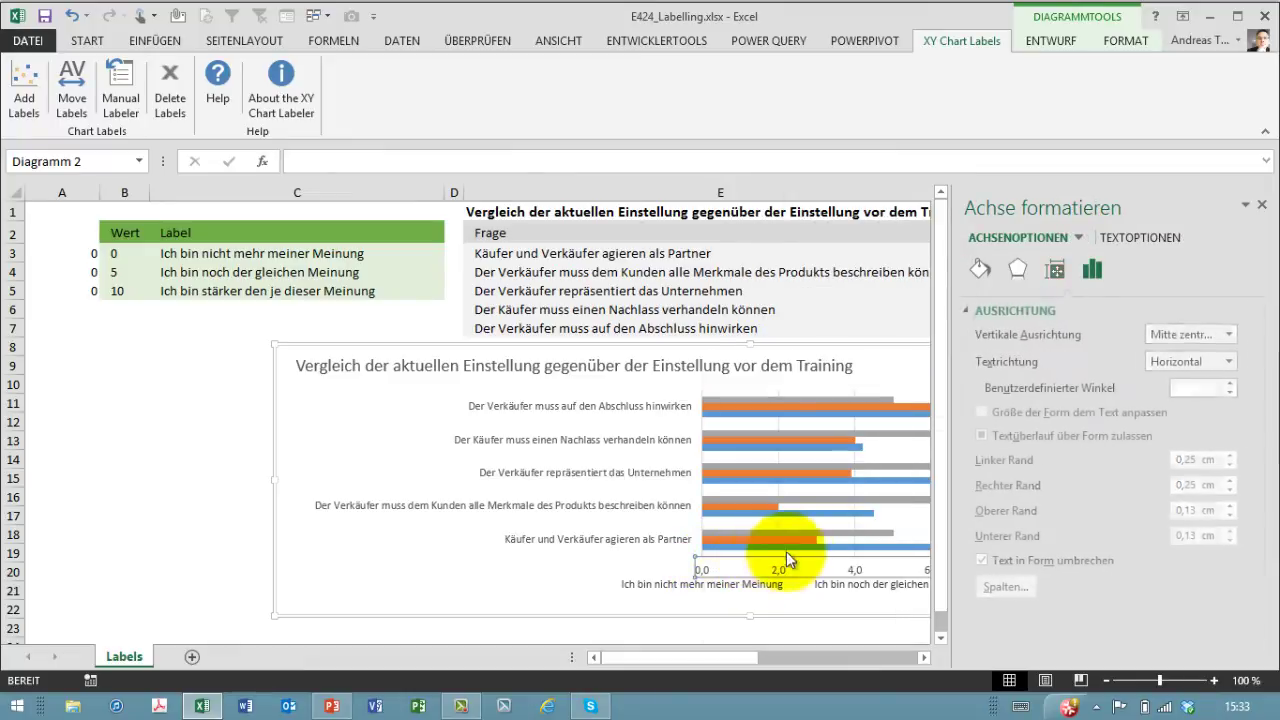
double_click(1110, 433)
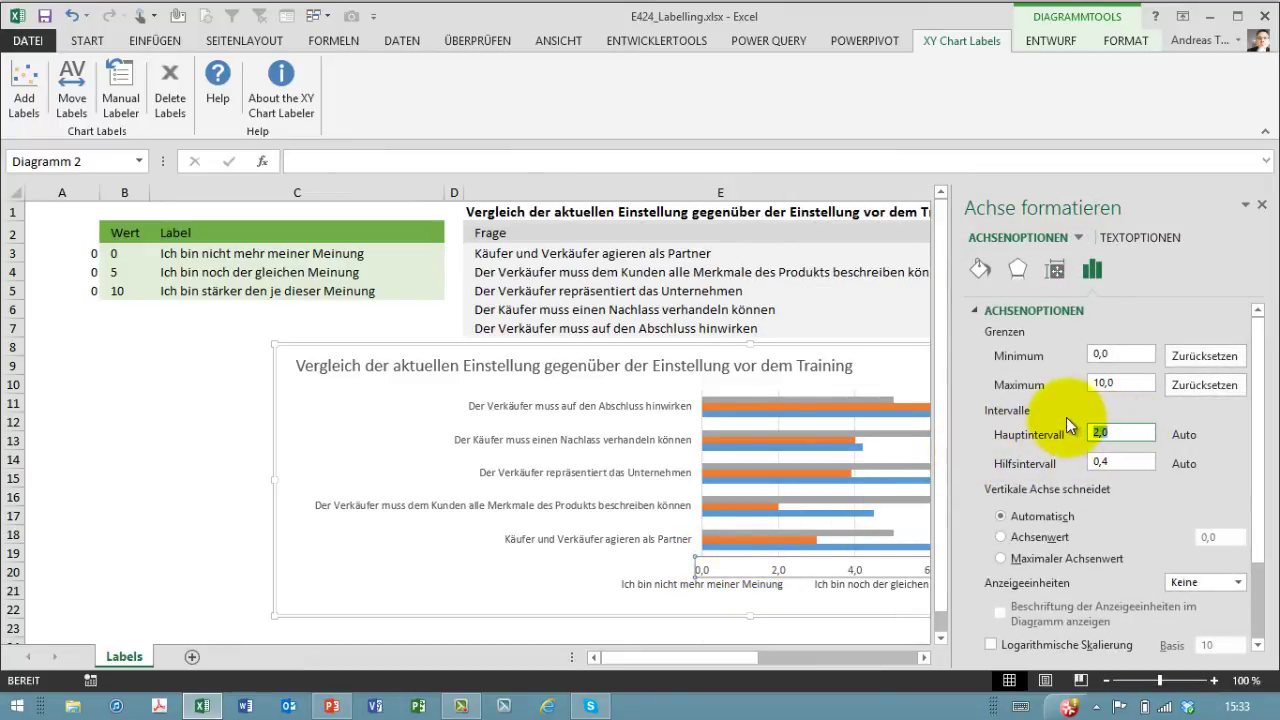
type("1")
left_click(1110, 386)
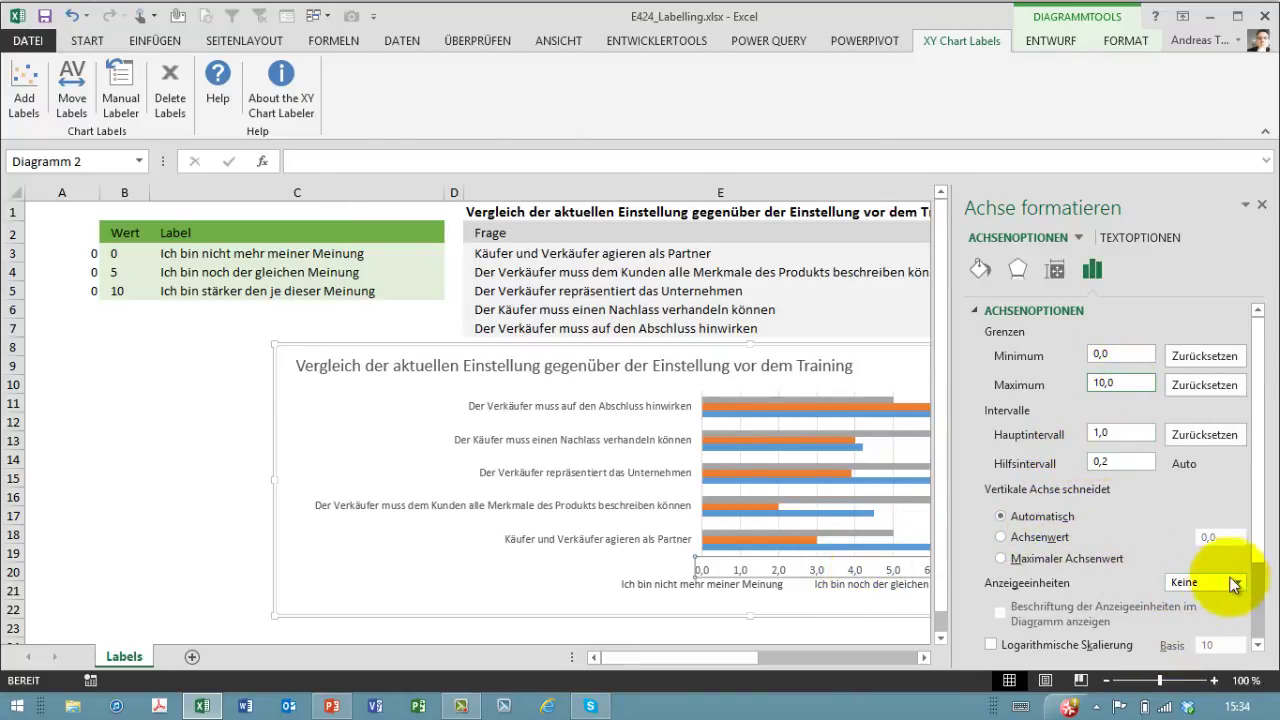
scroll(1257, 586, "down", 3)
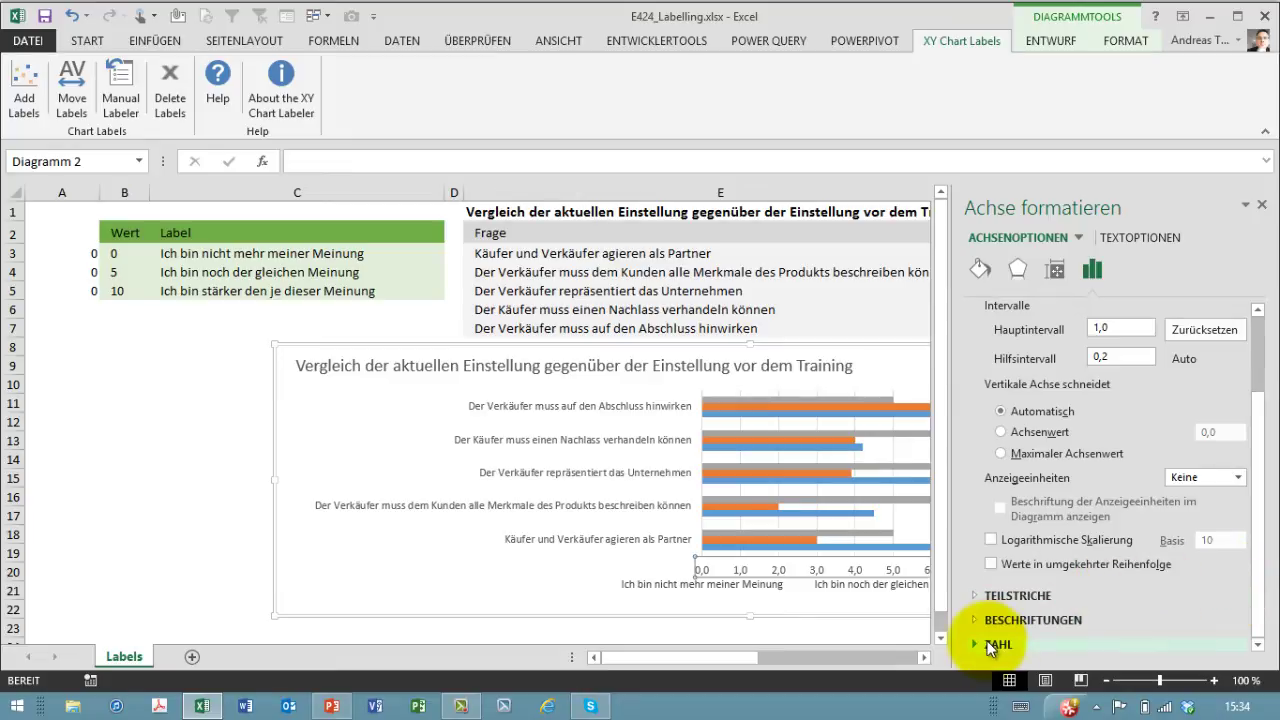
scroll(1062, 597, "down", 2)
scroll(1167, 573, "down", 5)
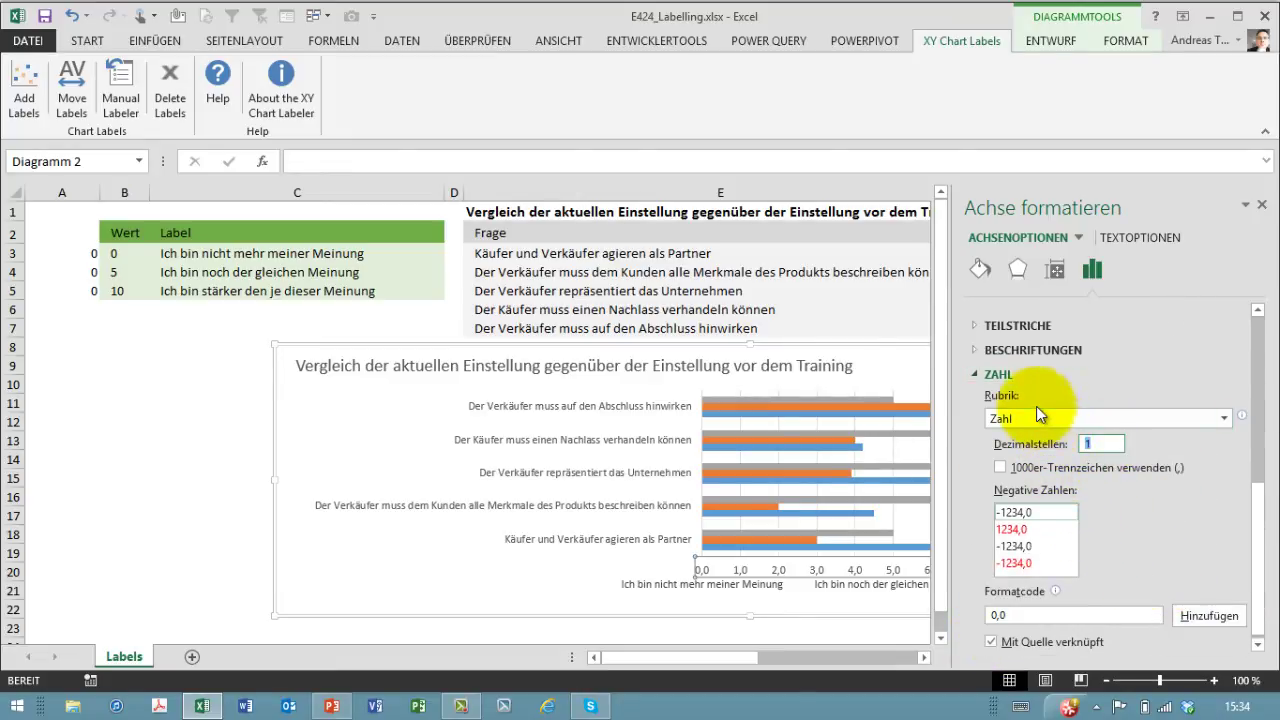
type("0")
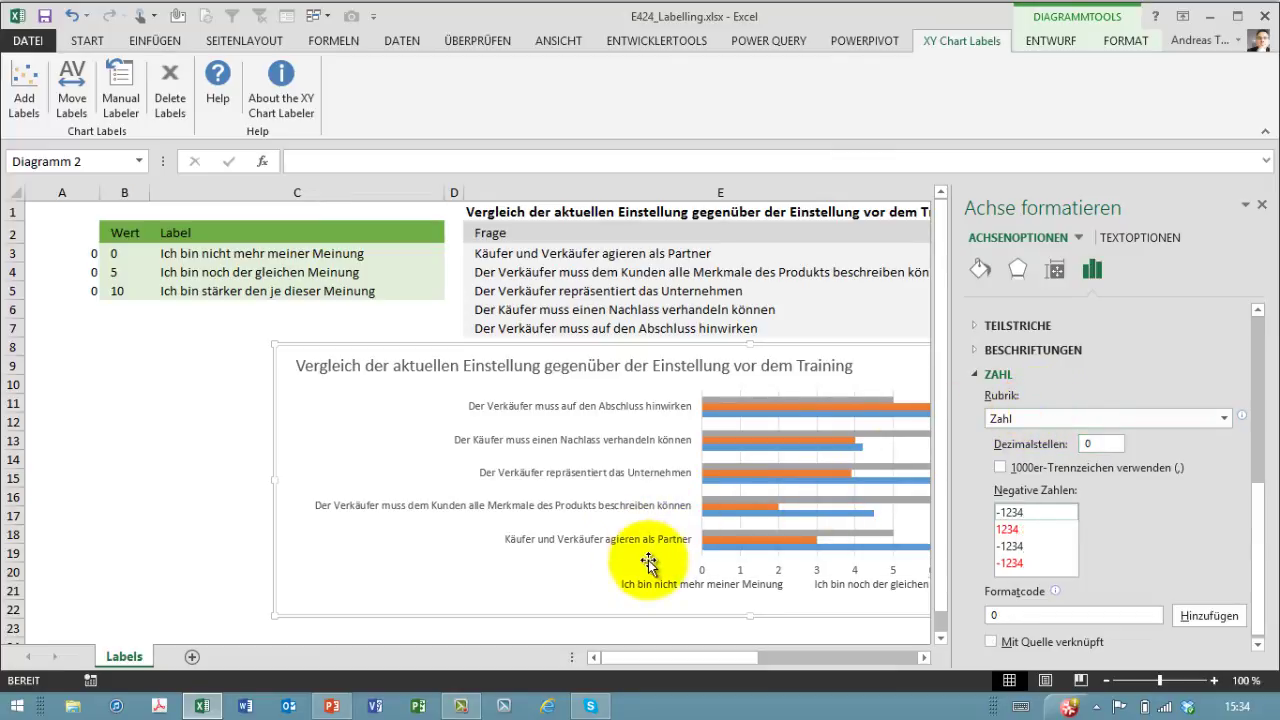
left_click(649, 567)
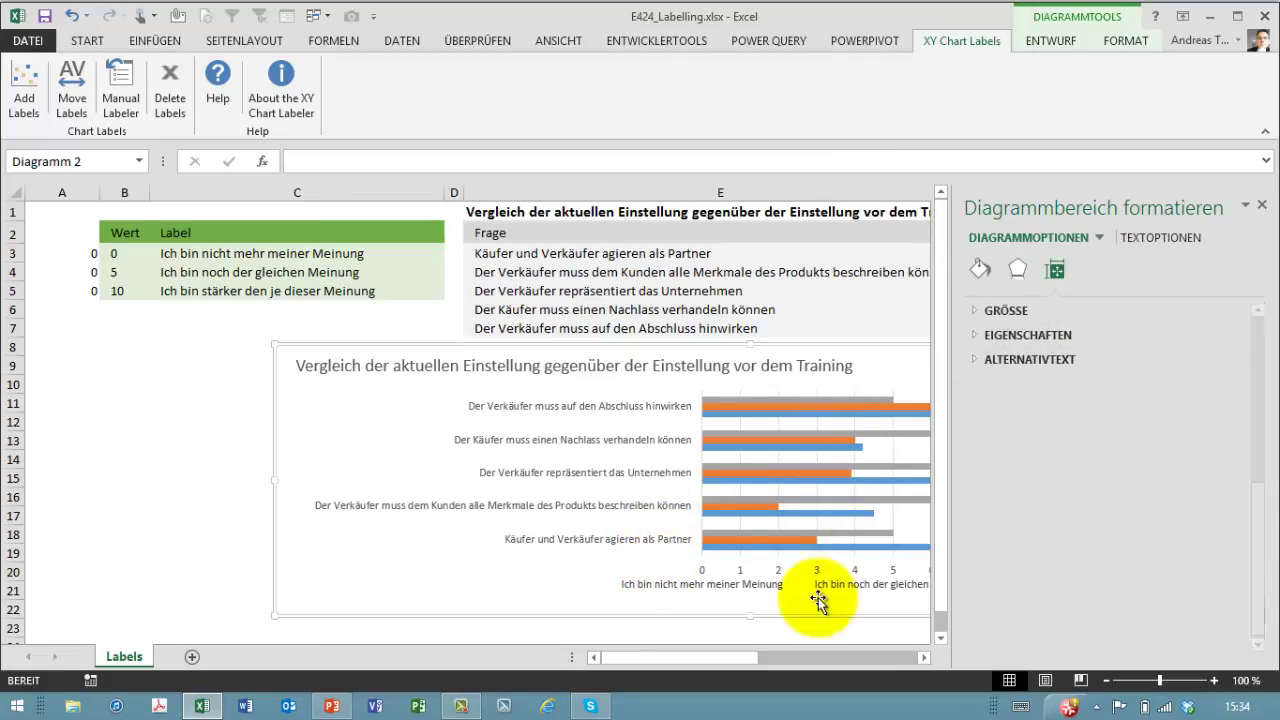
Drag the legend up on the right so it no longer covers the custom axis labels
left_click(1262, 206)
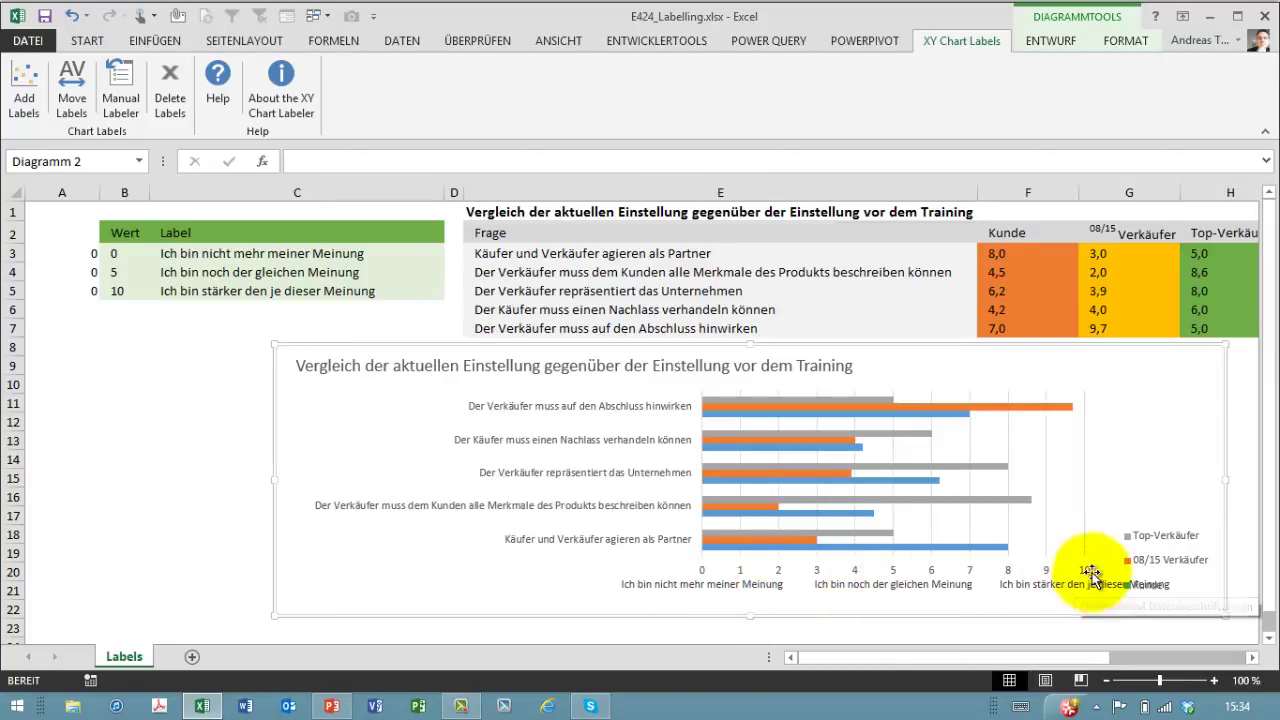
left_click_drag(1150, 540, 1149, 497)
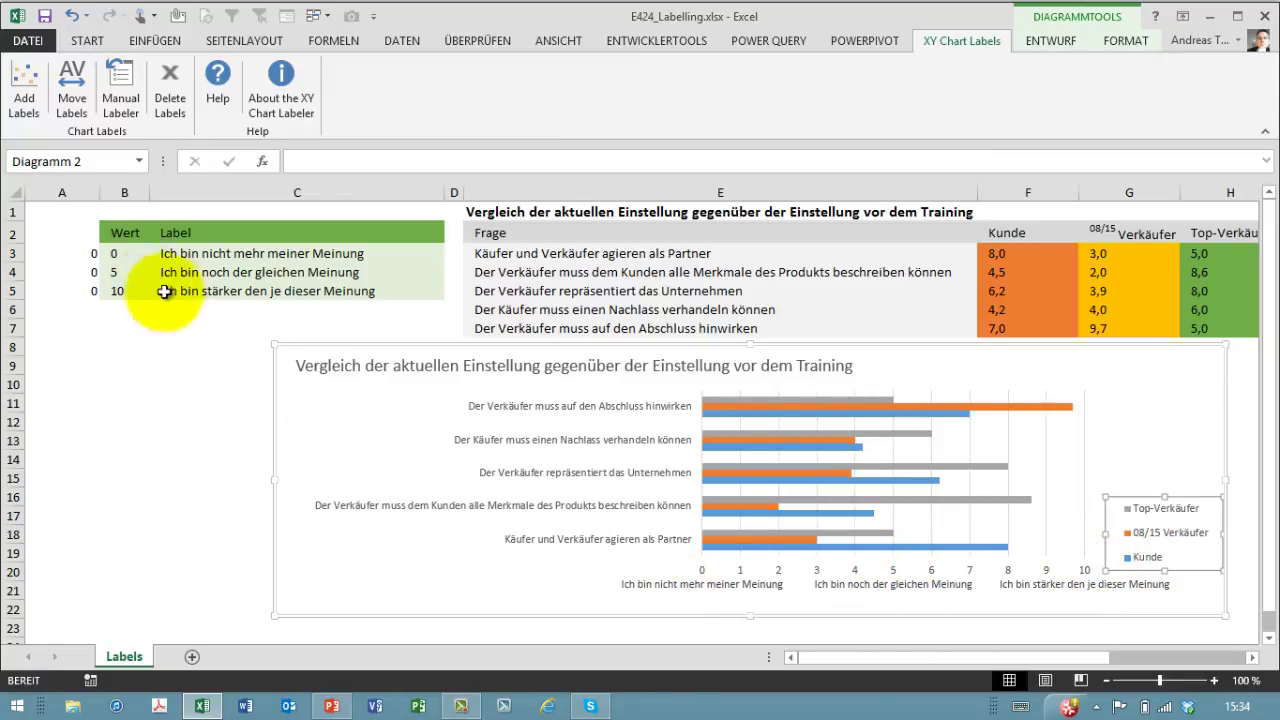
left_click(720, 588)
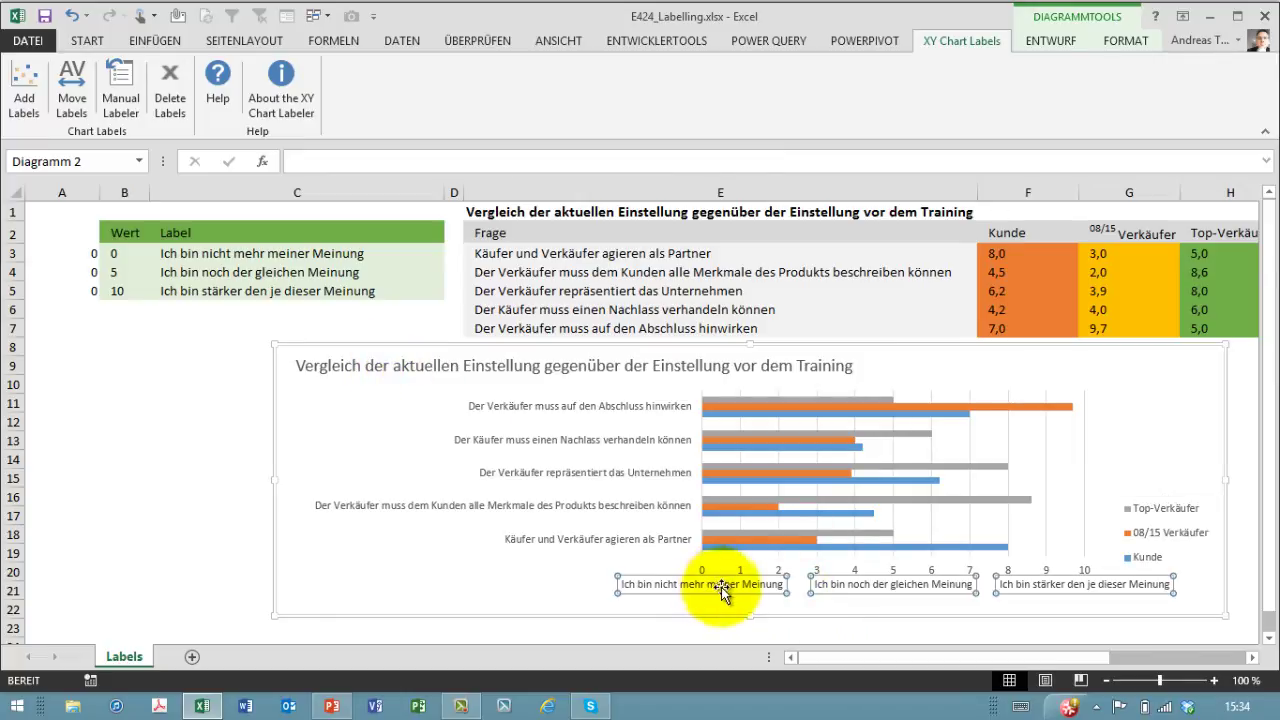
left_click(788, 594)
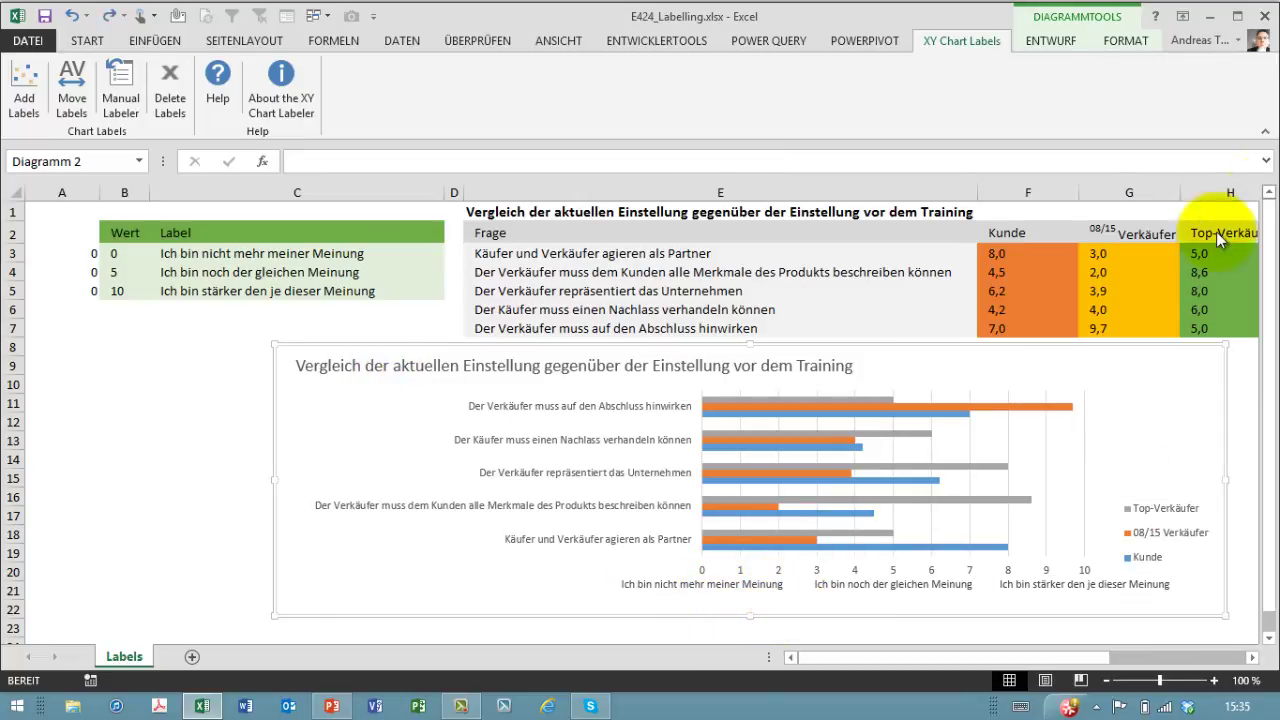
left_click(705, 590)
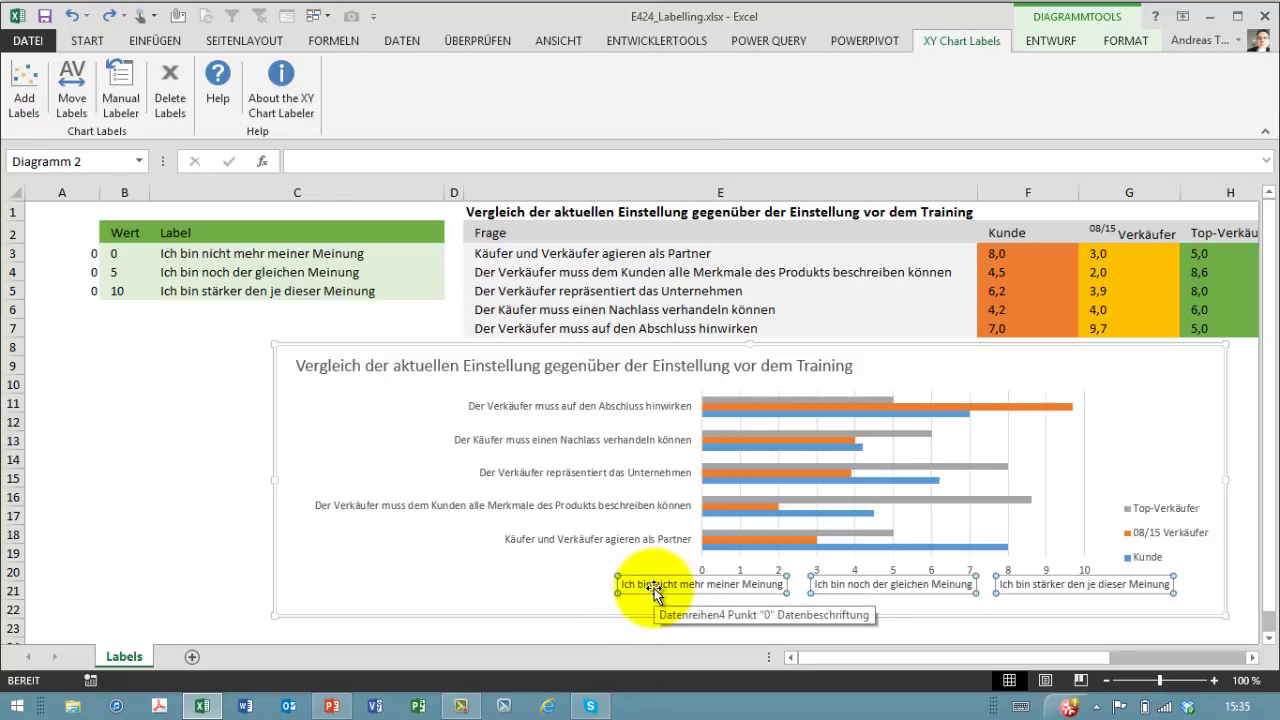
Turn off 'Resize shape to fit text' for the custom opinion labels' text boxes
right_click(655, 593)
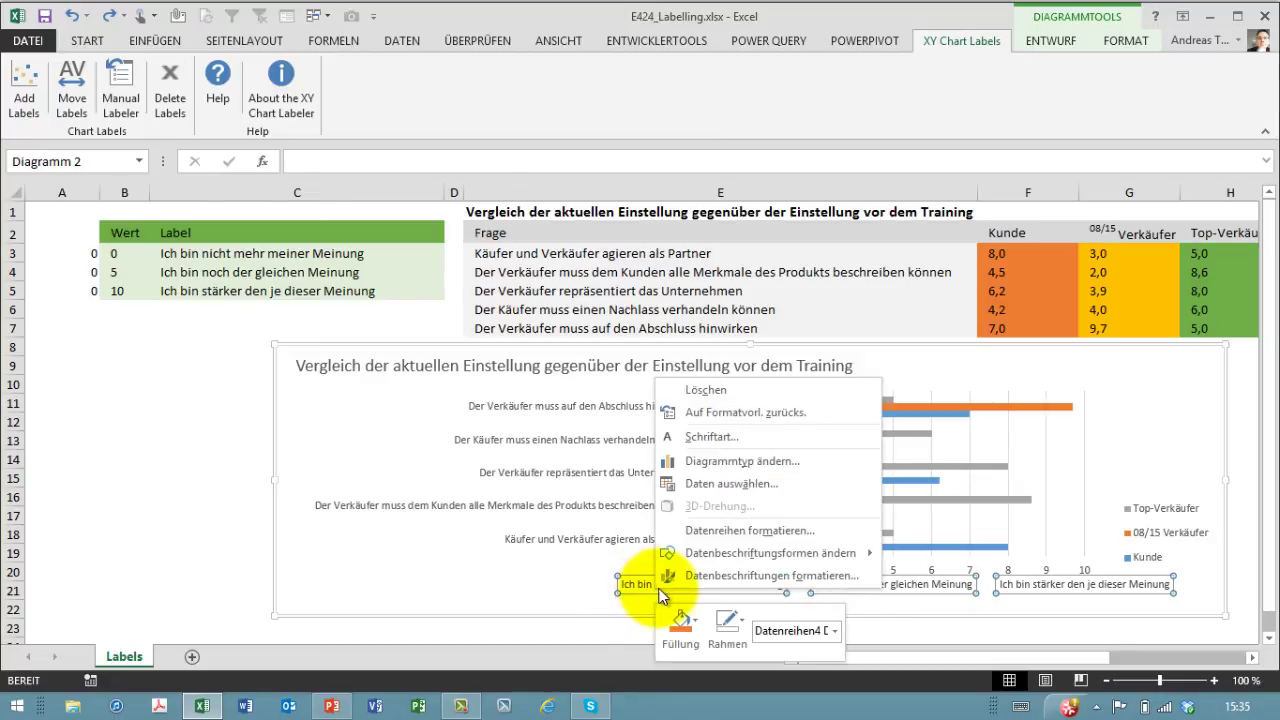
mouse_move(749, 530)
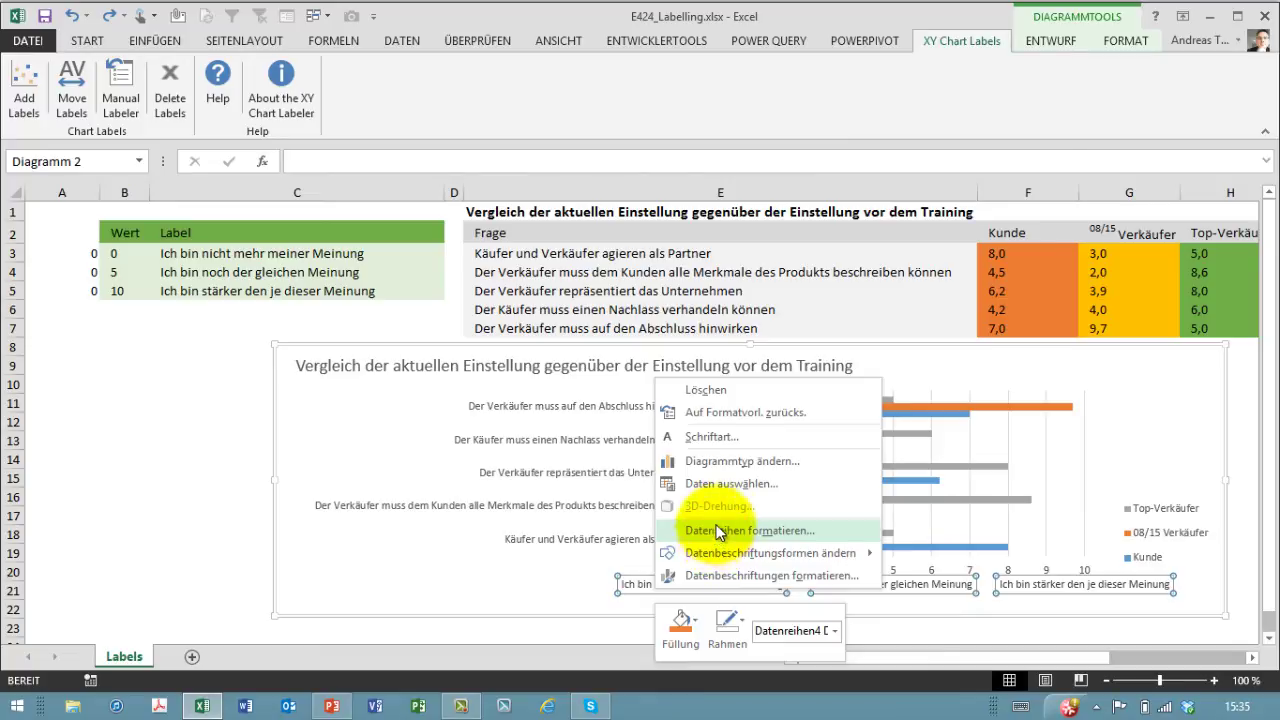
left_click(1122, 42)
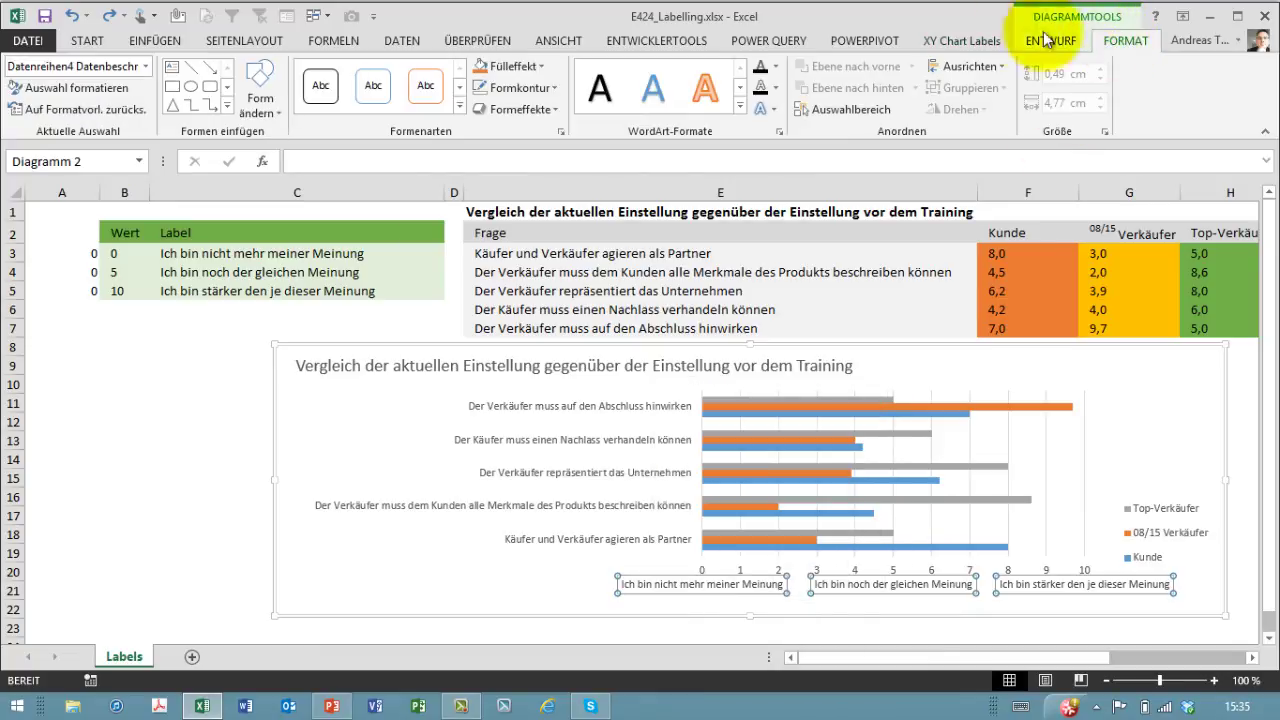
left_click(99, 92)
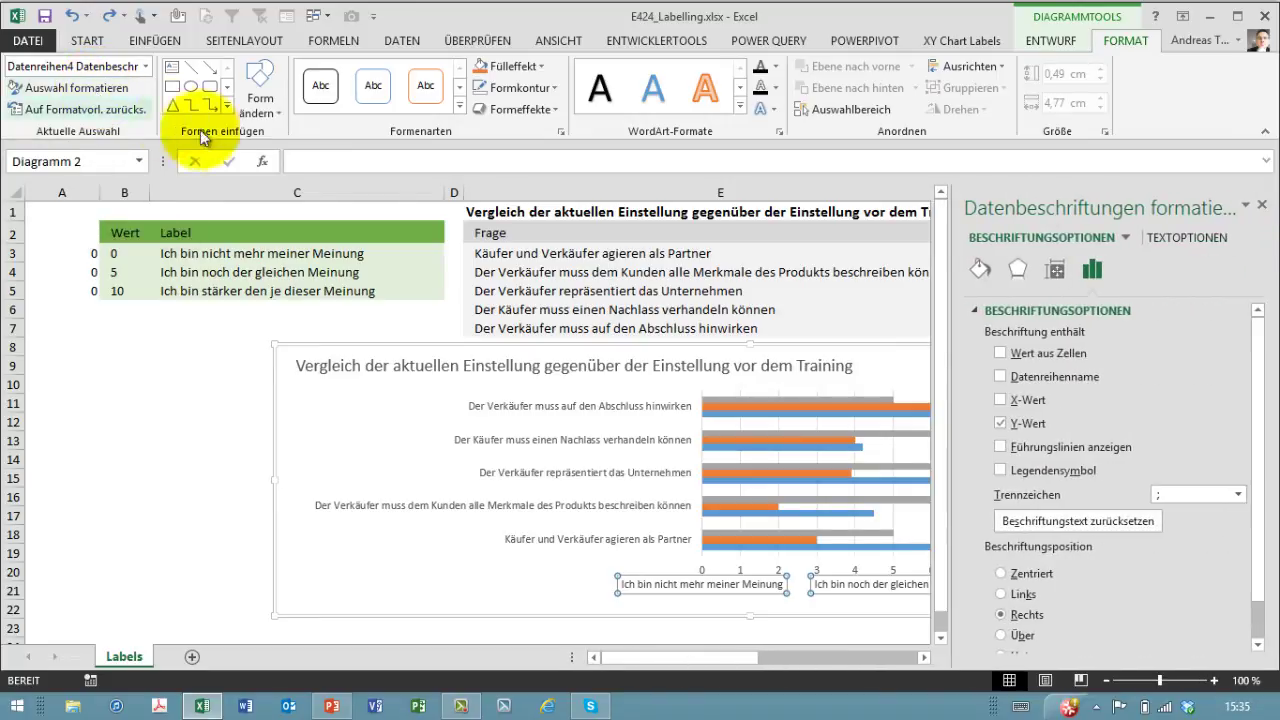
left_click(1170, 242)
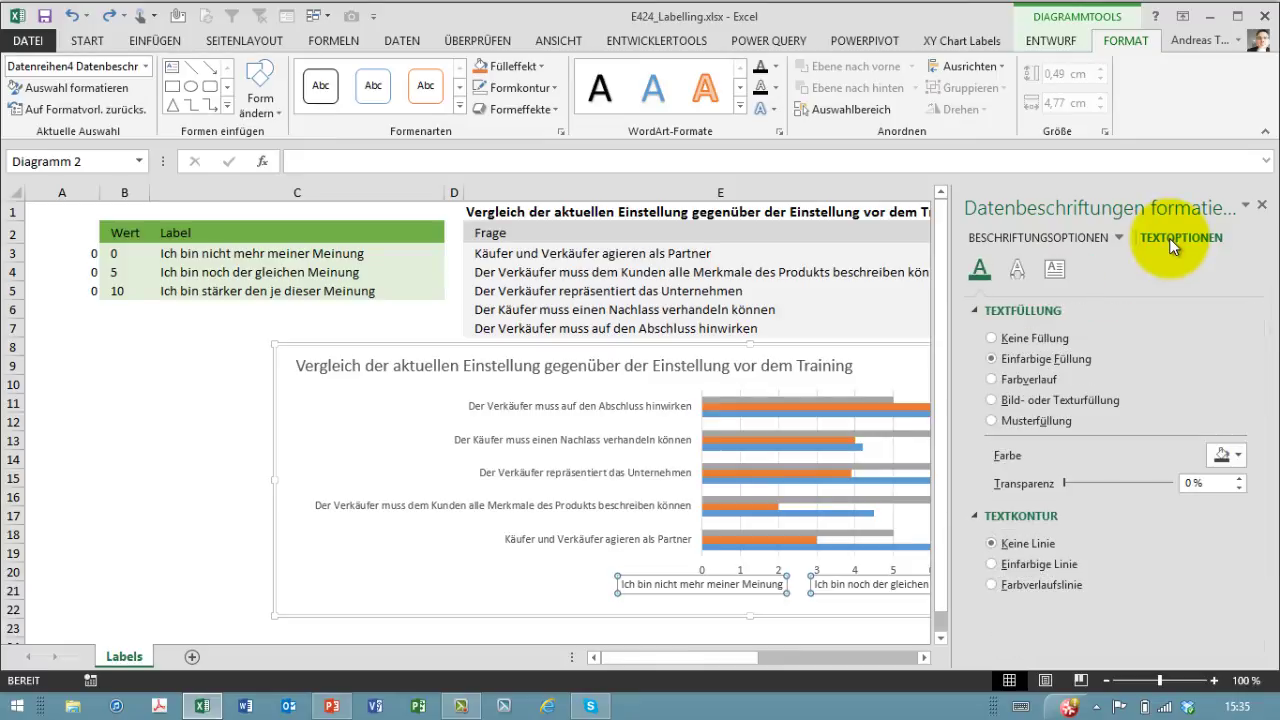
left_click(1063, 265)
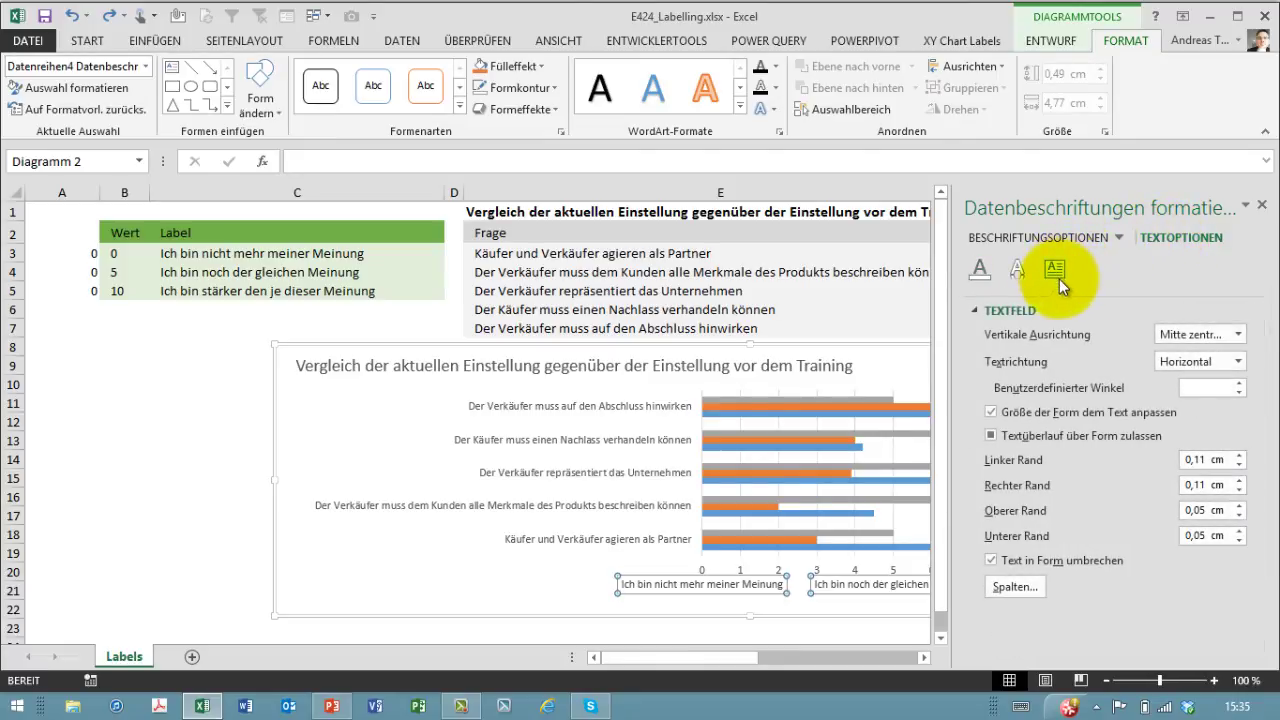
left_click(991, 412)
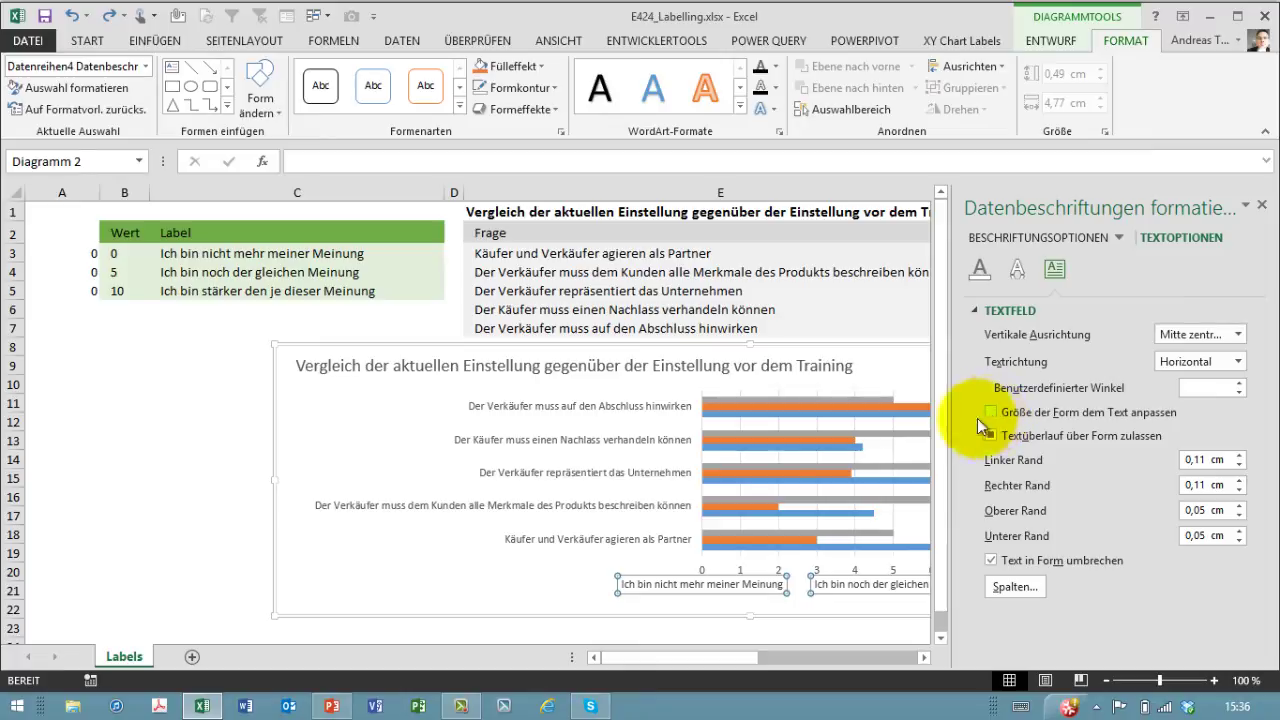
left_click(631, 600)
Narrow the first label and the 'Ich bin noch der gleichen Meinung' label so both wrap
left_click(620, 595)
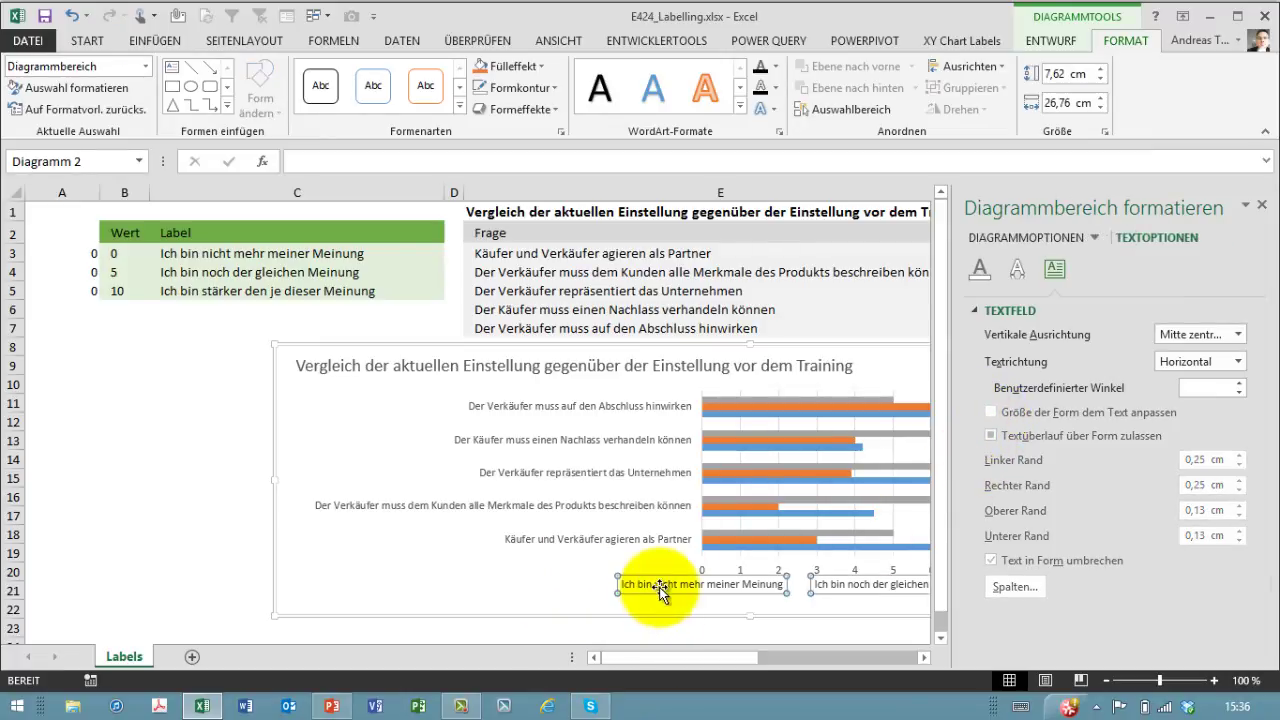
left_click(616, 590)
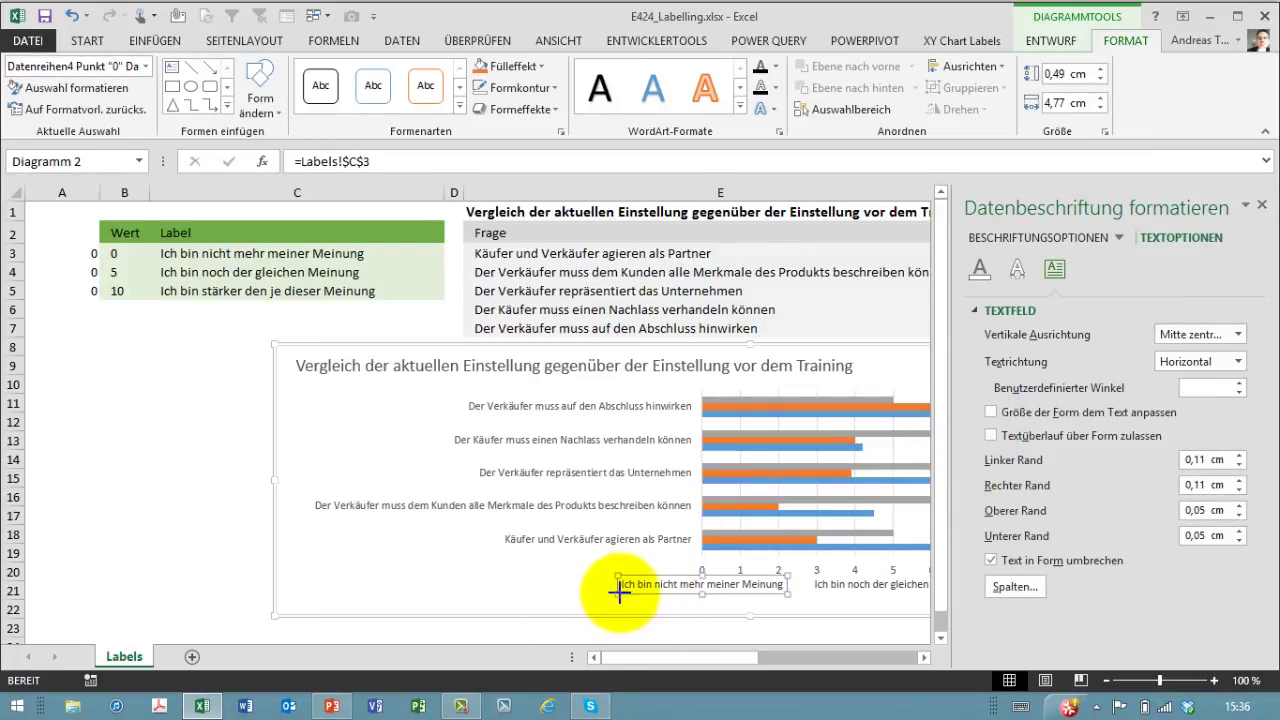
left_click_drag(619, 592, 770, 590)
left_click(868, 590)
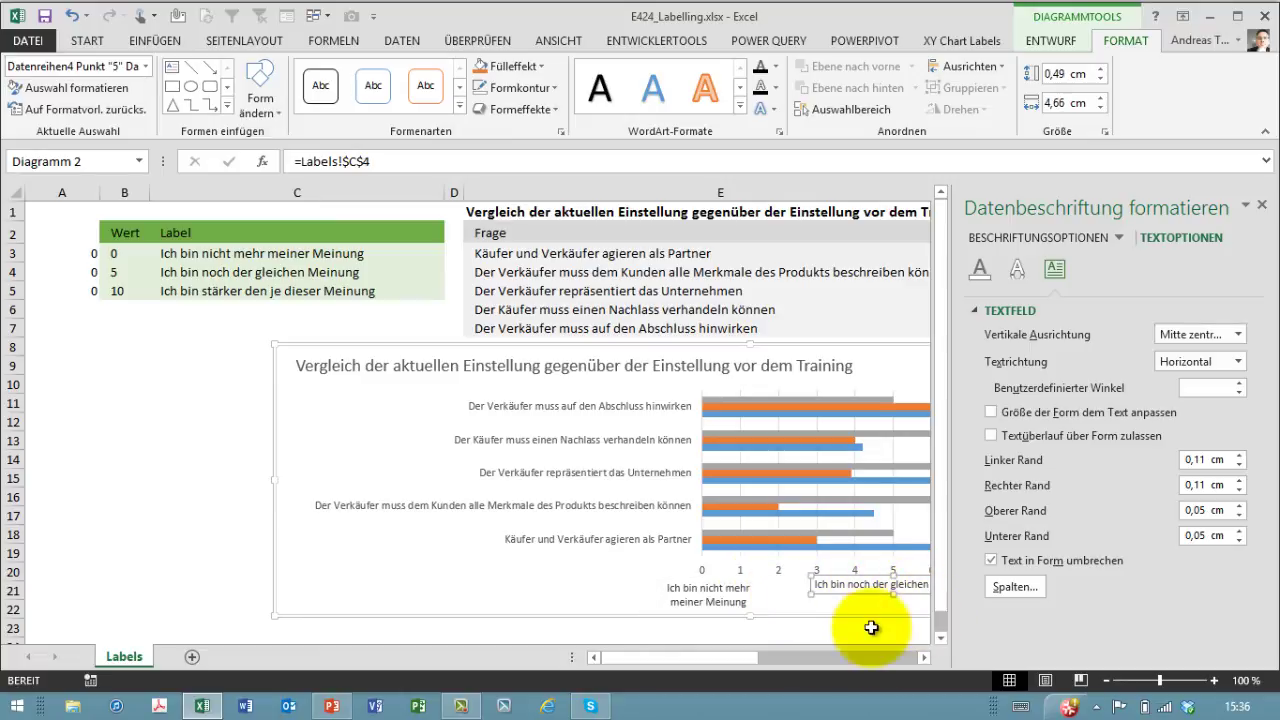
left_click_drag(745, 657, 800, 657)
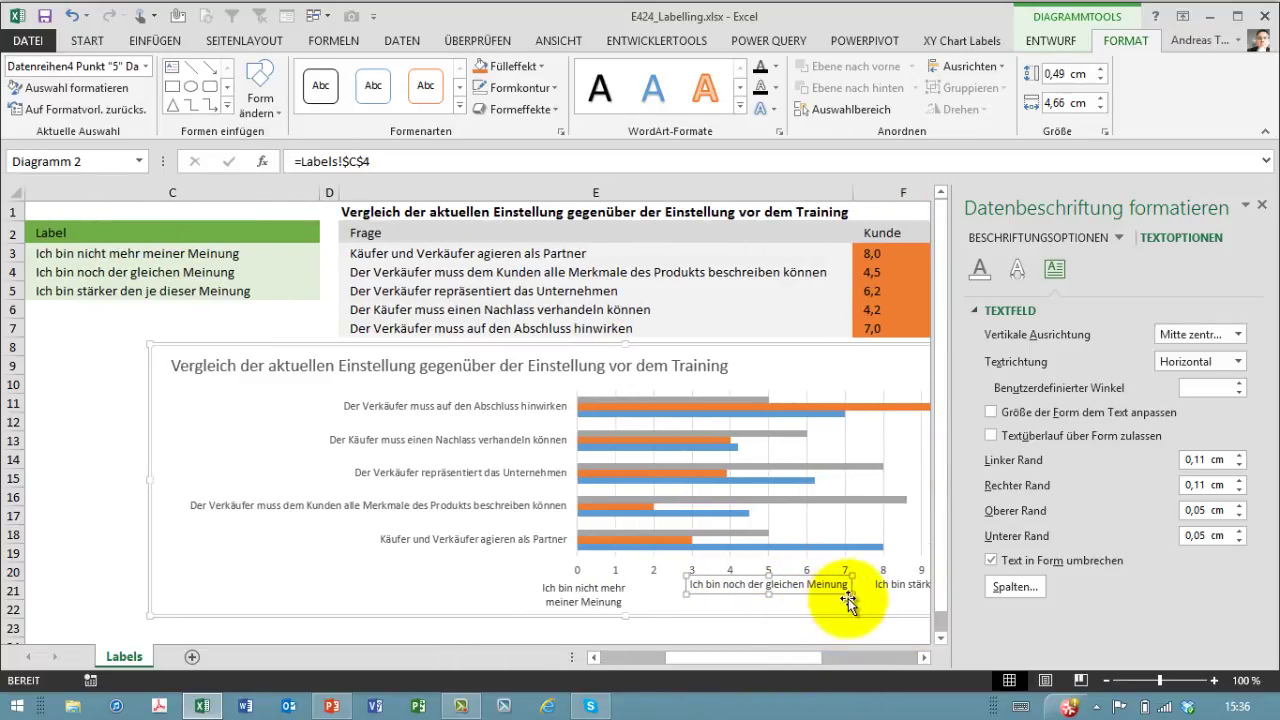
mouse_move(852, 594)
left_mouse_down()
mouse_move(843, 612)
mouse_move(788, 588)
mouse_move(826, 586)
left_mouse_up()
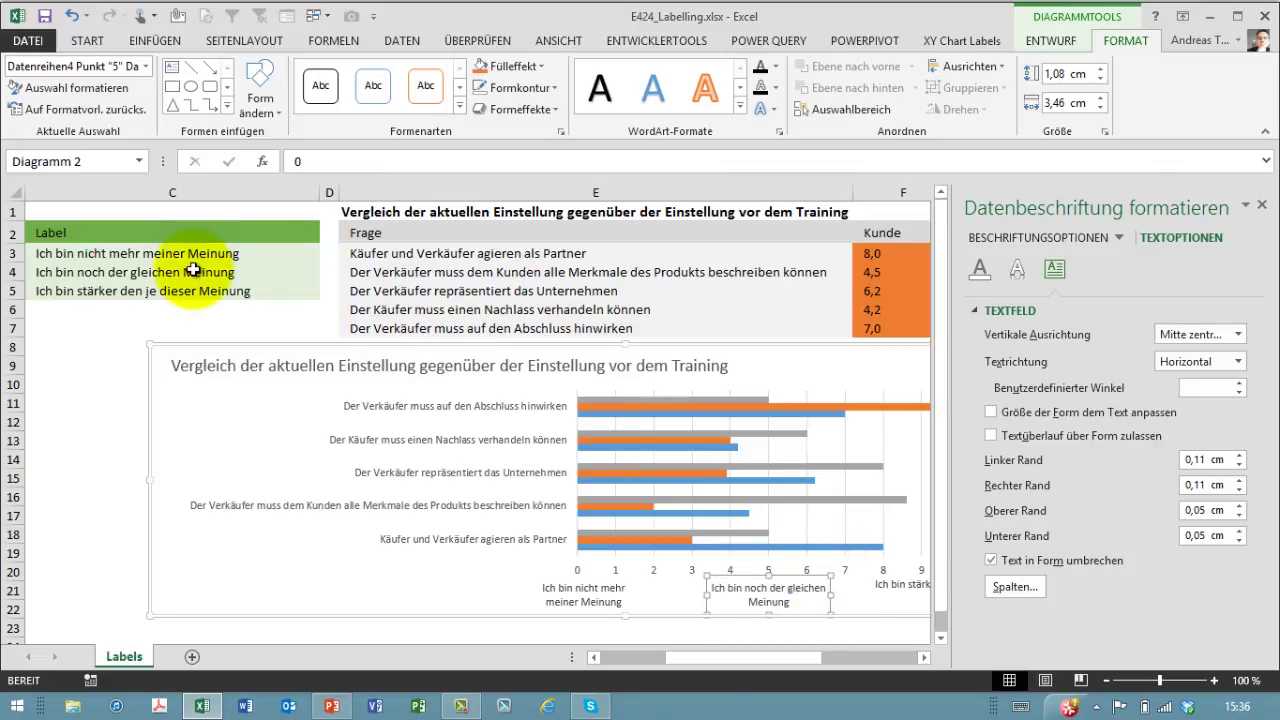
left_click(226, 271)
Test the label link by entering 'aaa' in C4, then undo the entry
type("aaa")
key("Return")
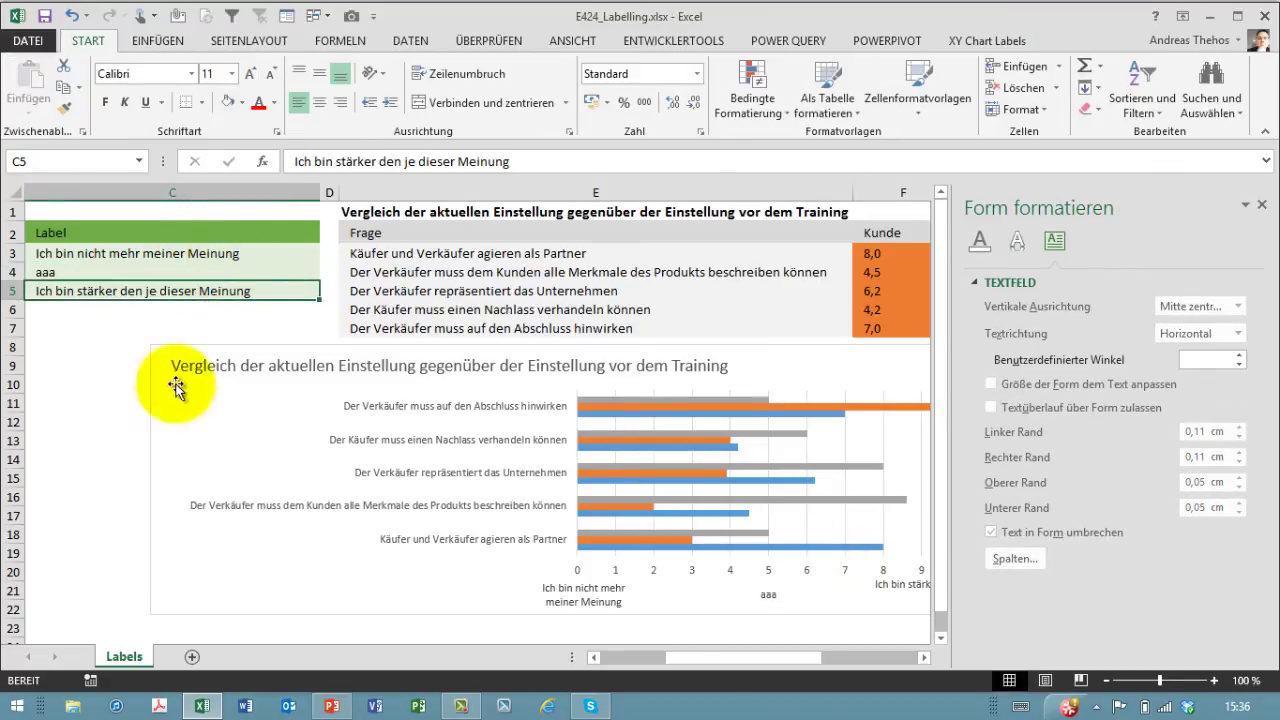
left_click(72, 15)
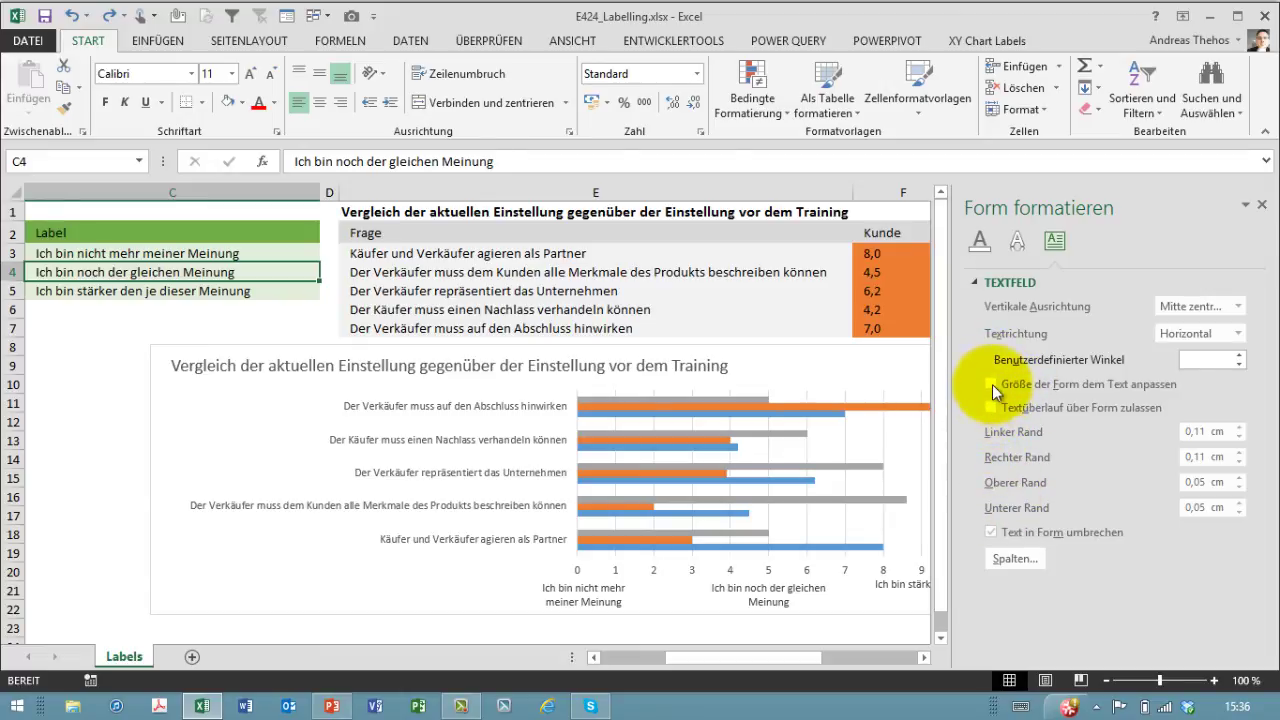
Re-enable 'Resize shape to fit text' and 'Allow text to overflow' for the axis labels
left_click(790, 592)
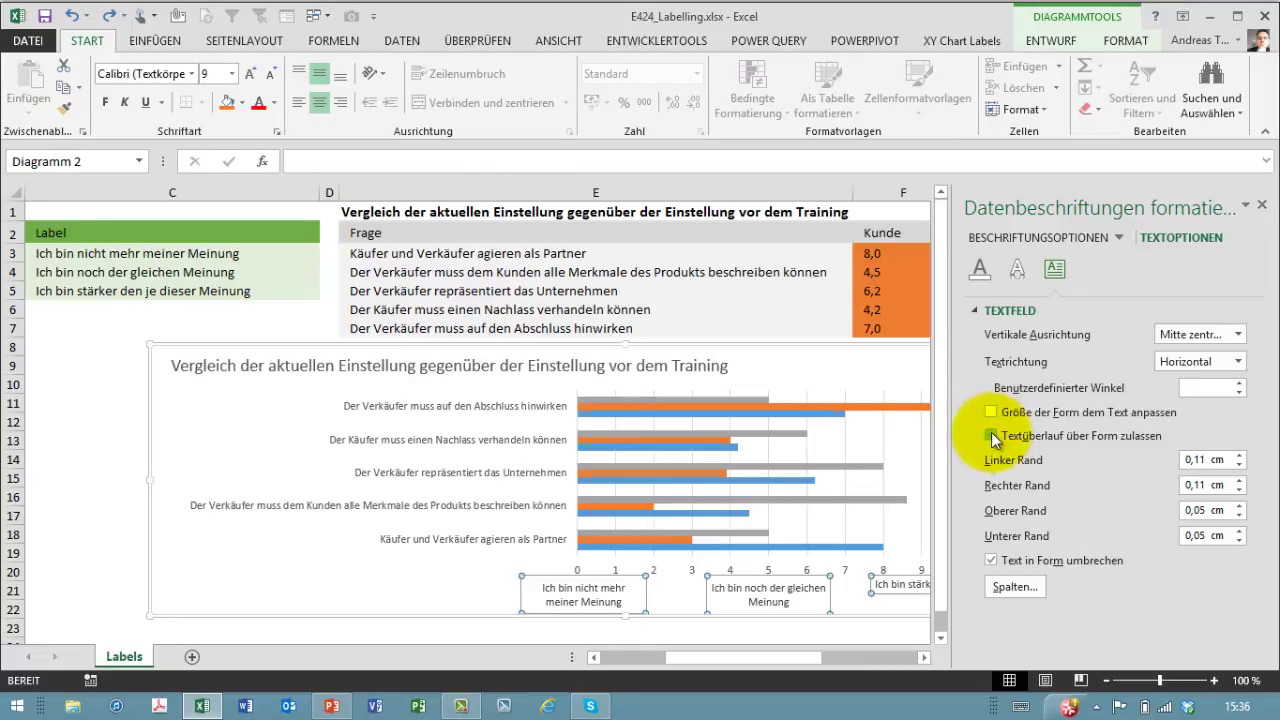
left_click(991, 436)
left_click(991, 411)
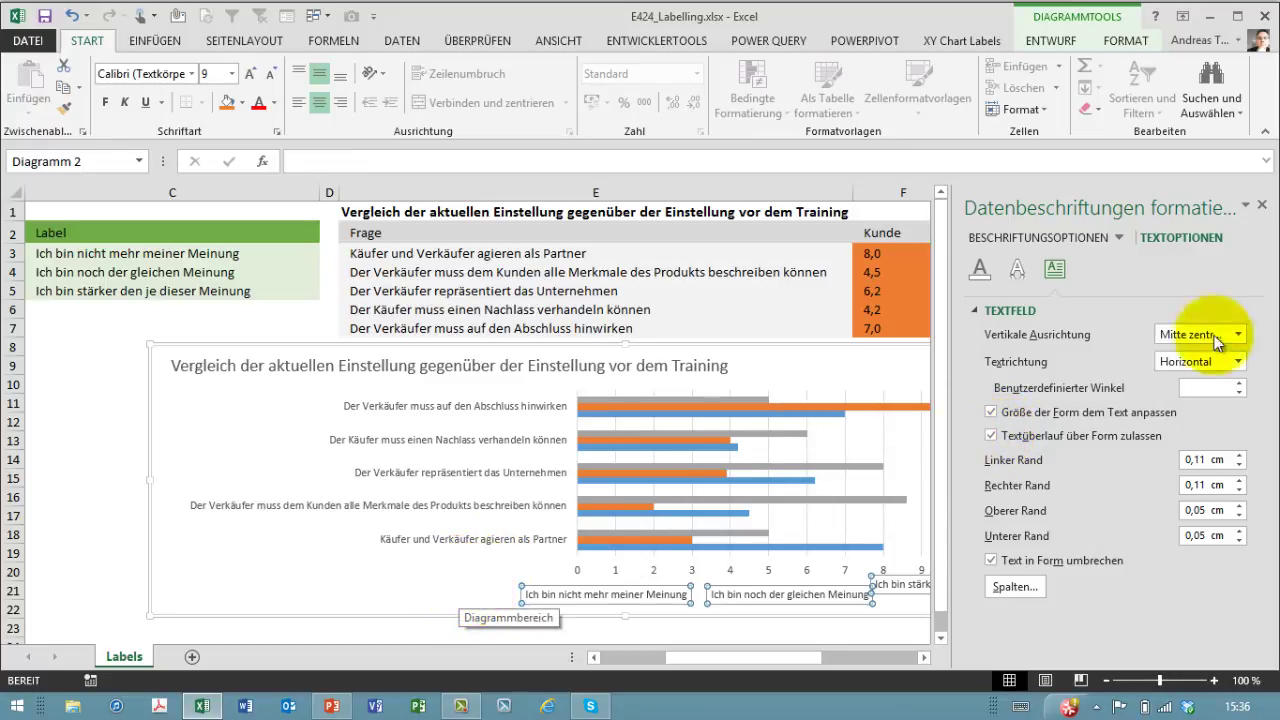
left_click(1262, 206)
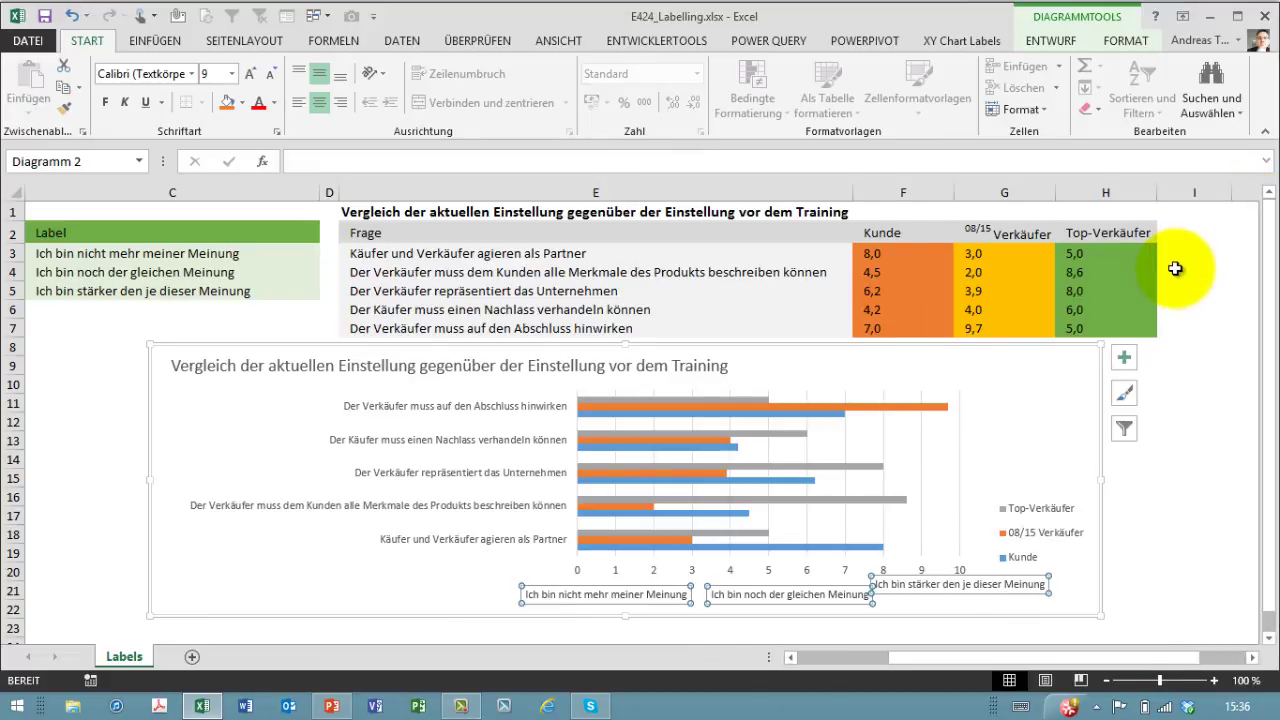